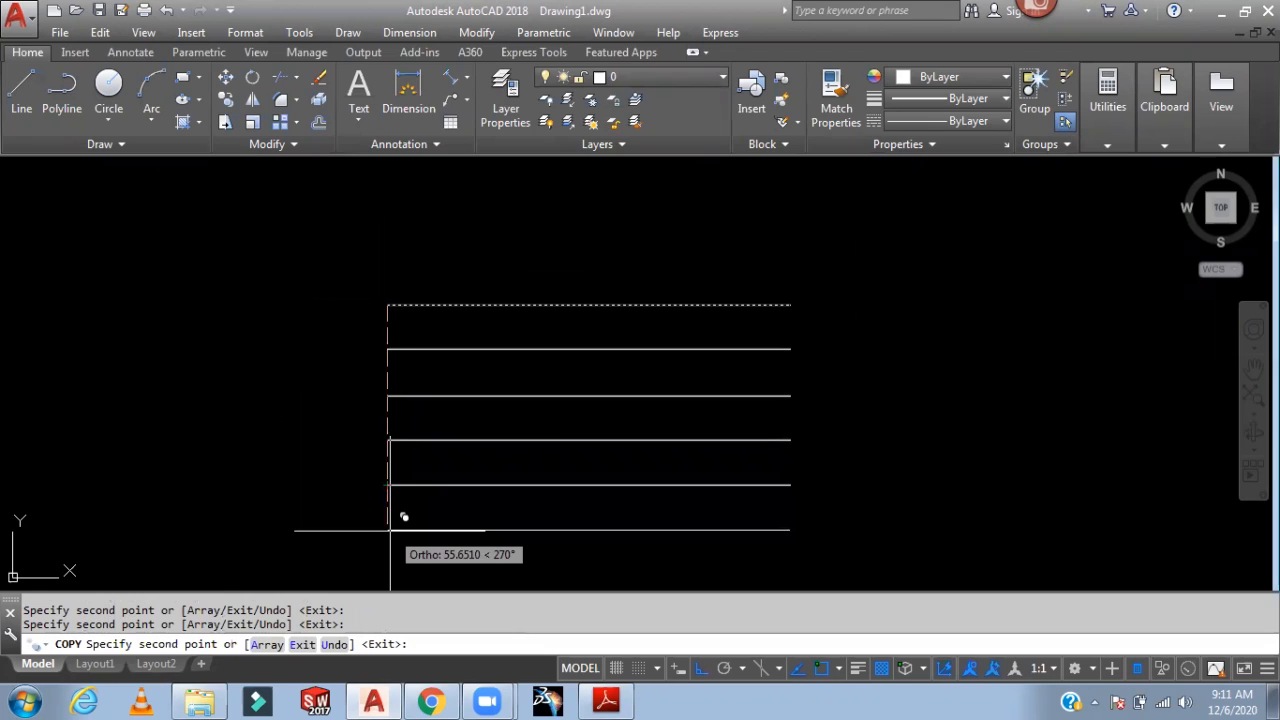
Step: Draw the first two vertical lines across all five horizontal lines, starting near their left ends
type("L")
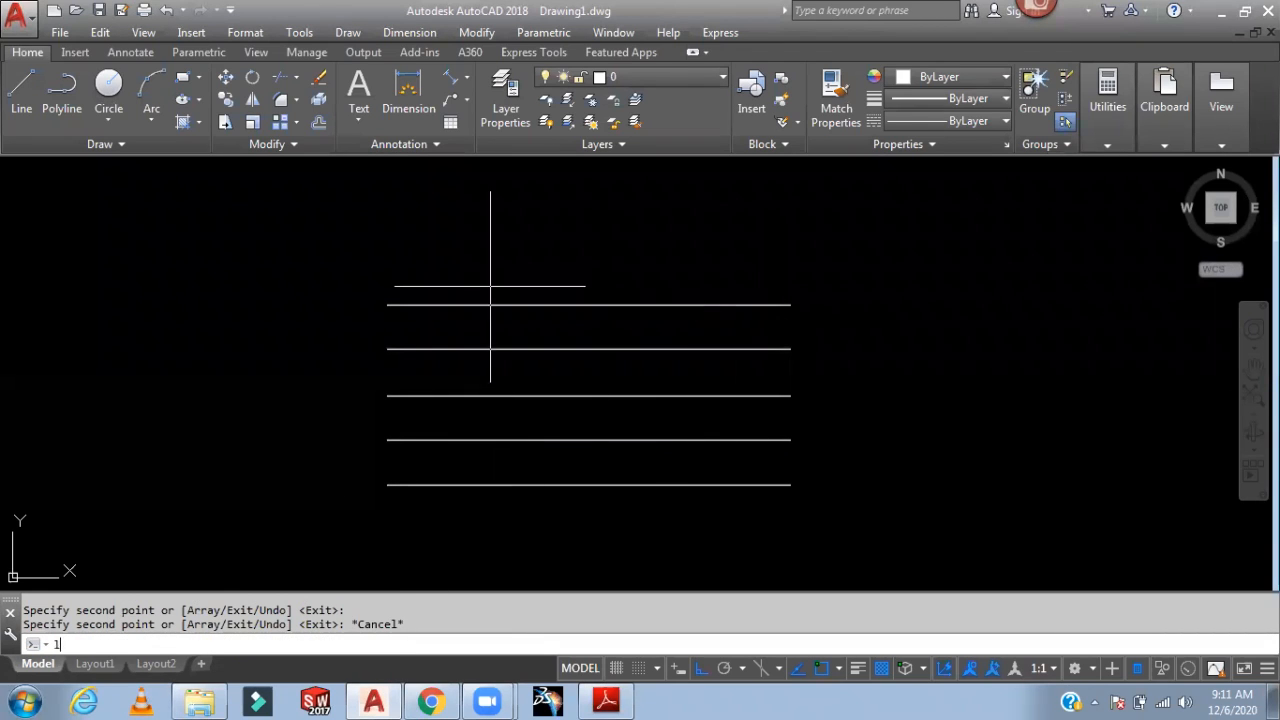
key("Return")
left_click(430, 275)
left_click(422, 527)
key("Return")
key("Return")
left_click(477, 279)
left_click(477, 523)
key("Return")
Step: Draw the third and fourth vertical lines across the horizontal lines, spaced further to the right
key("Return")
left_click(531, 277)
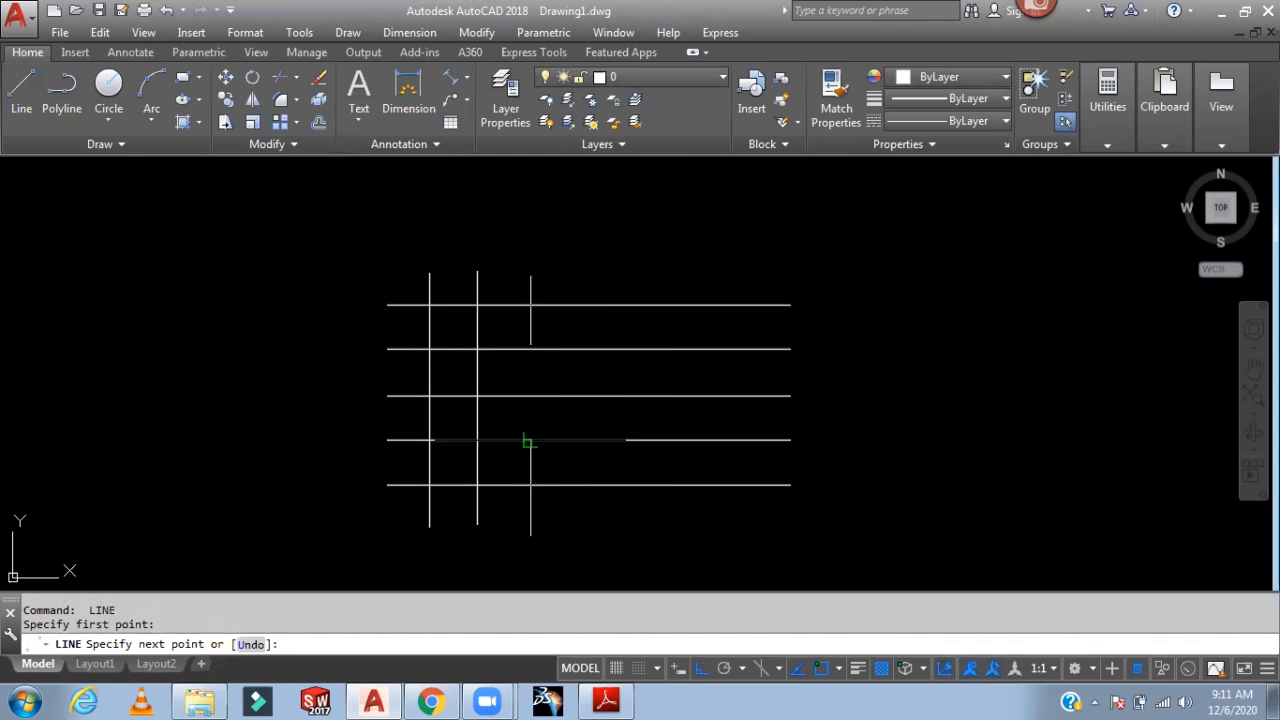
left_click(531, 523)
left_click(589, 266)
key("Return")
key("Return")
left_click(589, 267)
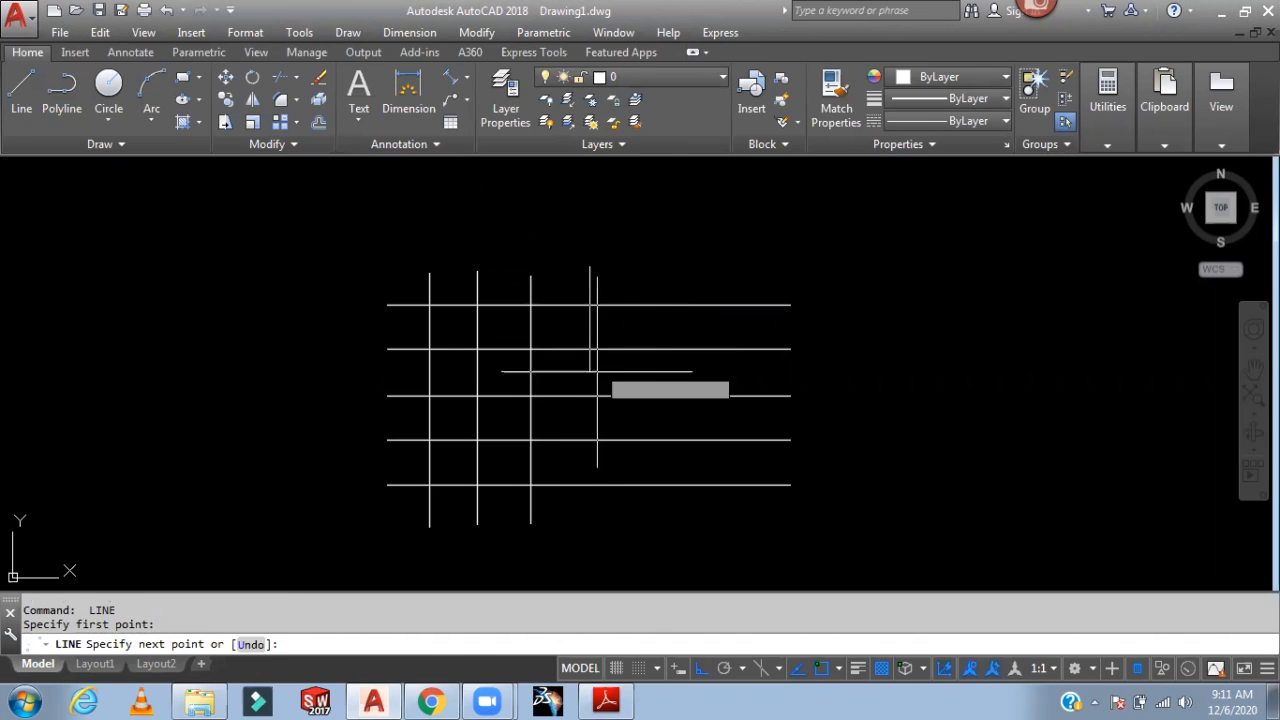
left_click(590, 525)
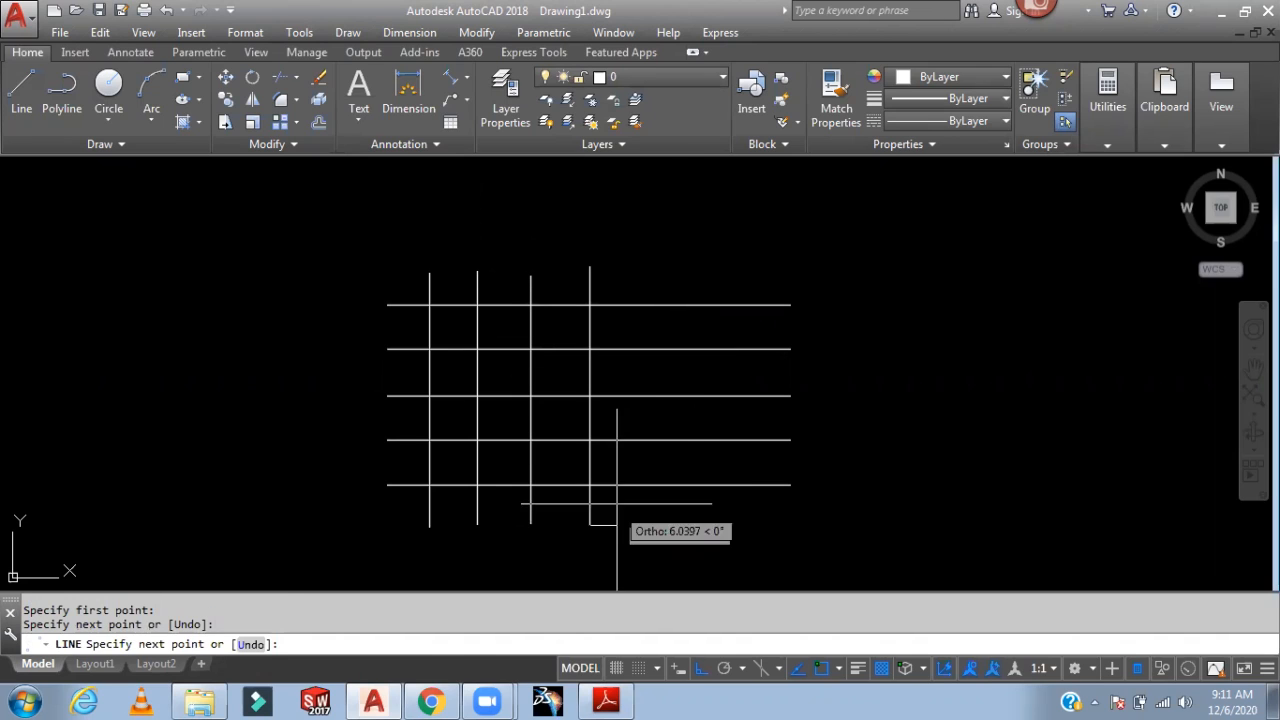
key("Return")
Step: Draw three more vertical lines across the horizontal lines toward their right ends, completing a grid of seven verticals
key("Return")
left_click(641, 266)
left_click(642, 523)
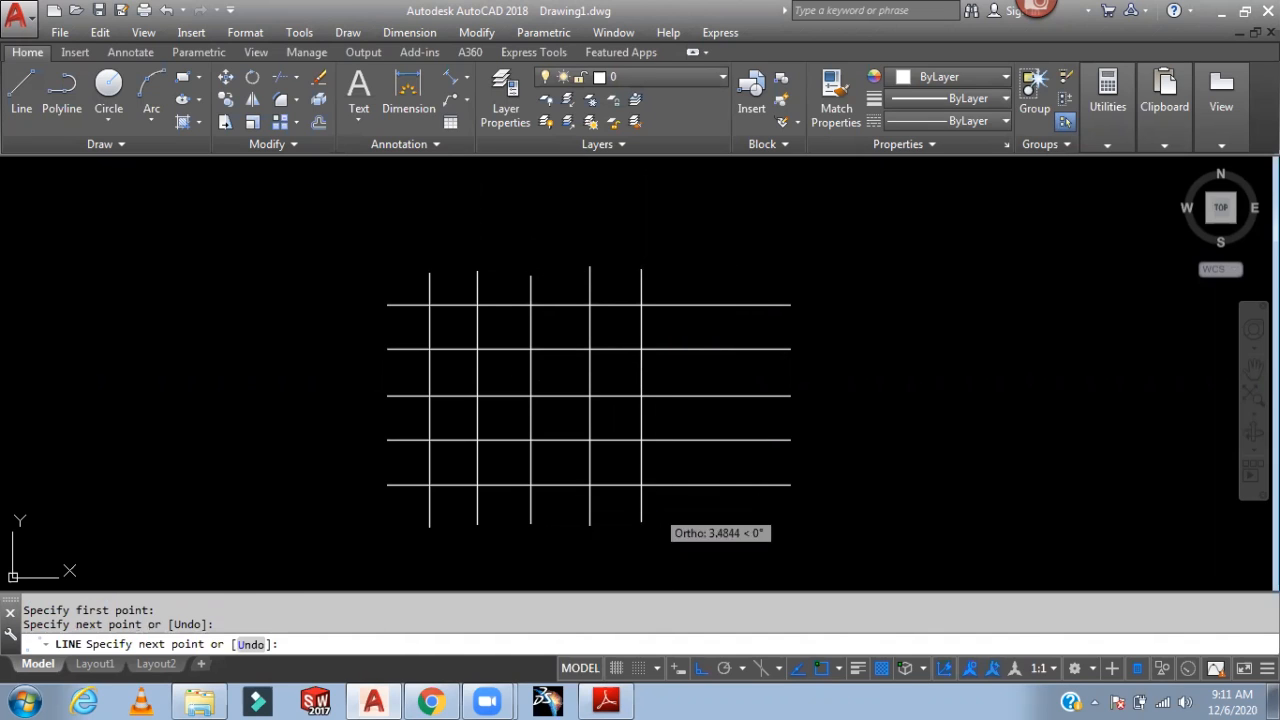
key("Return")
key("Return")
left_click(687, 270)
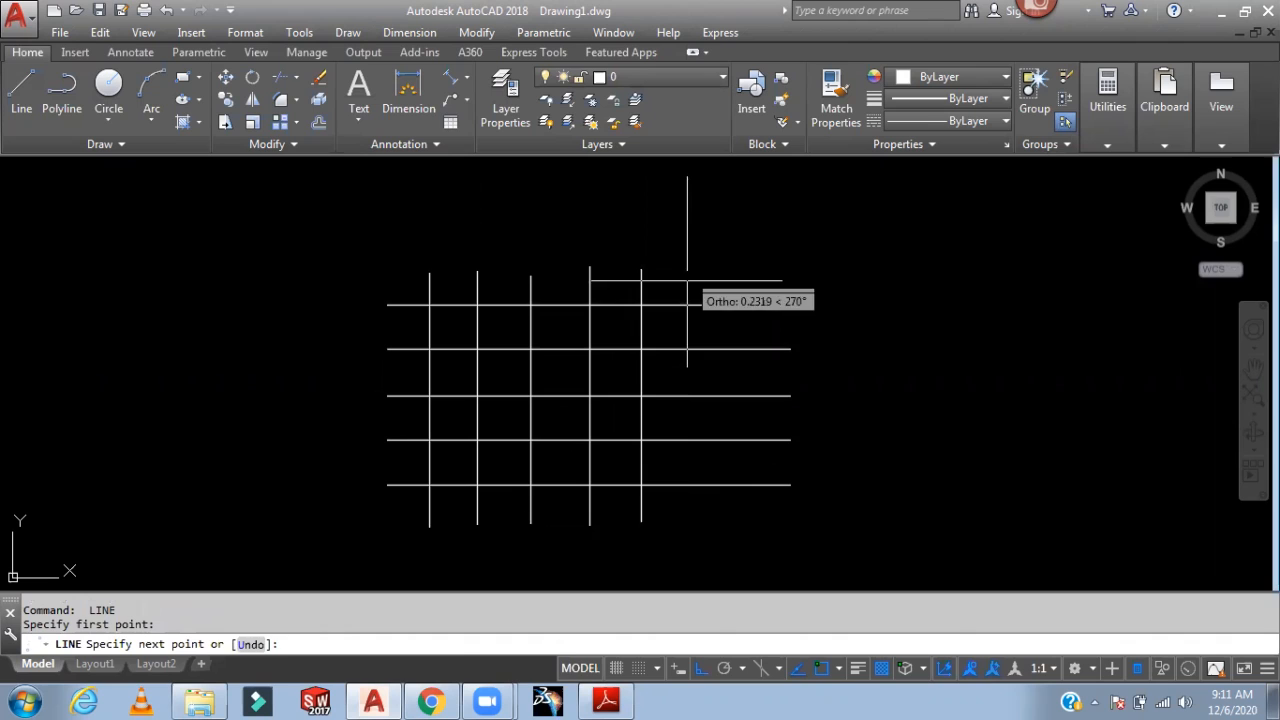
left_click(697, 523)
key("Return")
key("Return")
left_click(740, 272)
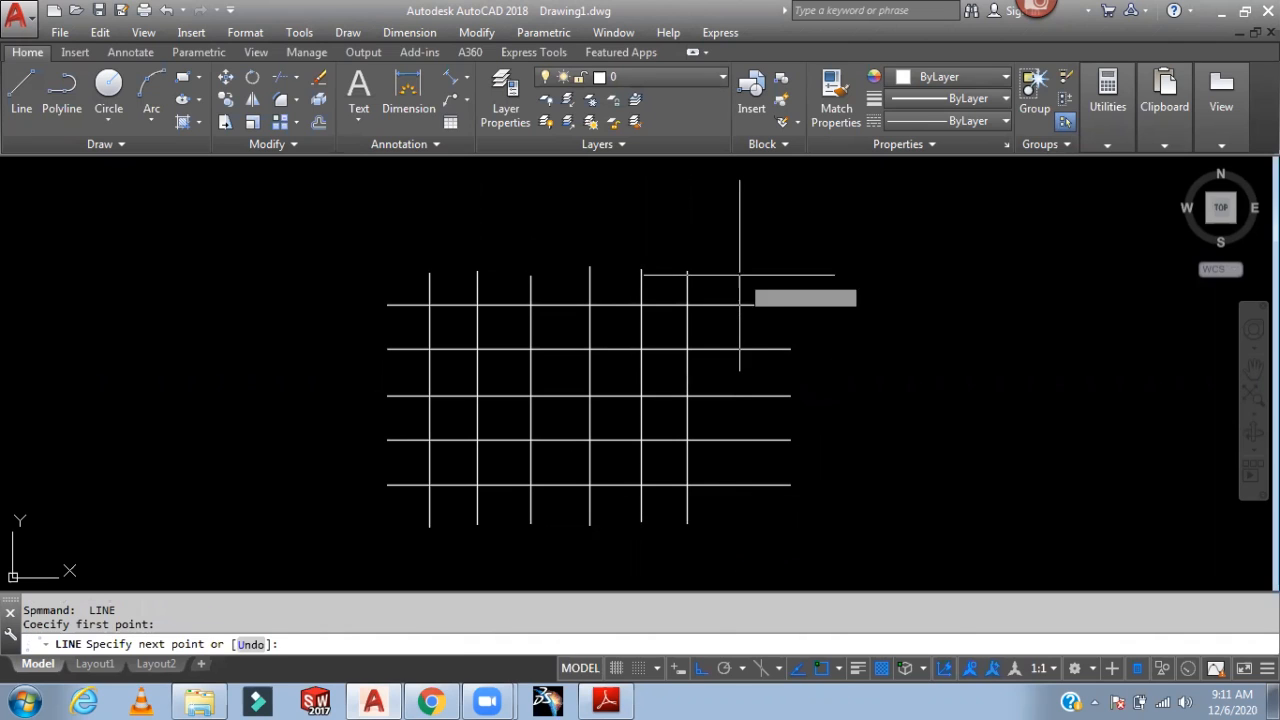
left_click(740, 523)
key("Return")
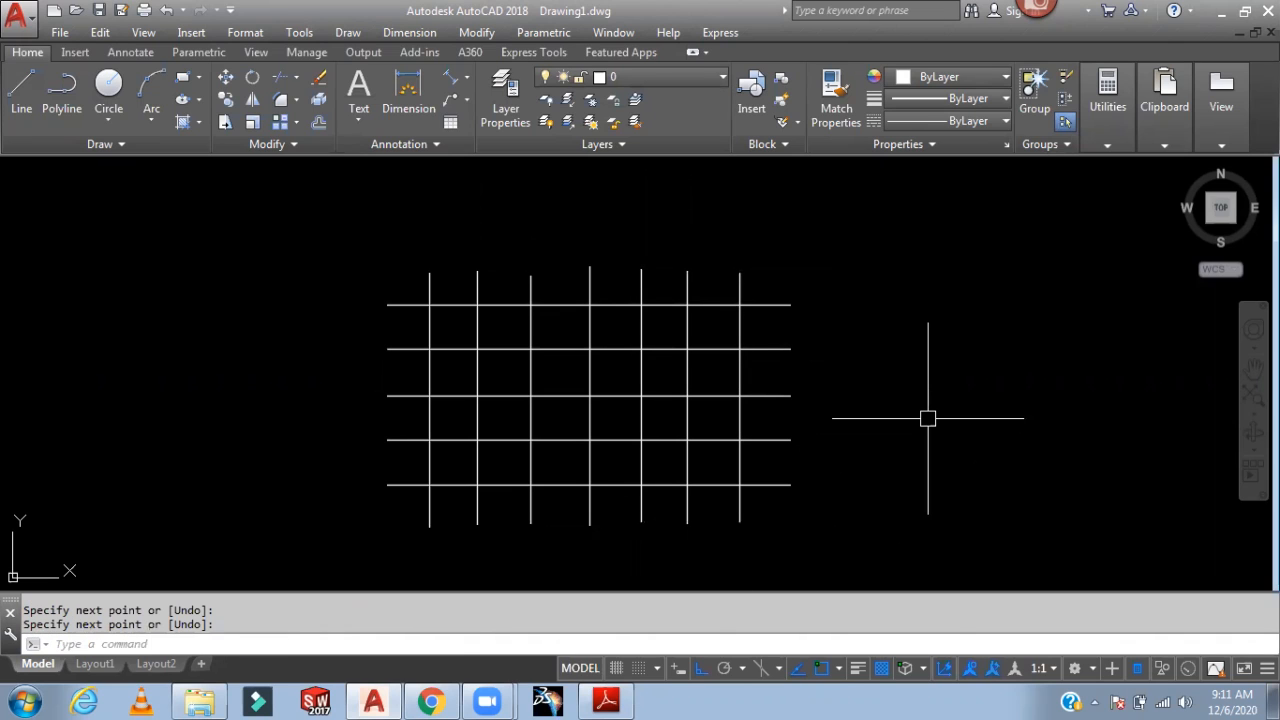
Step: Using Trim with the fourth horizontal line from the top as the only cutting edge, remove the second vertical line's part above it
scroll(814, 374, "up", 3)
mouse_move(817, 369)
middle_mouse_down()
mouse_move(1006, 354)
mouse_move(1014, 341)
mouse_move(980, 356)
middle_mouse_up()
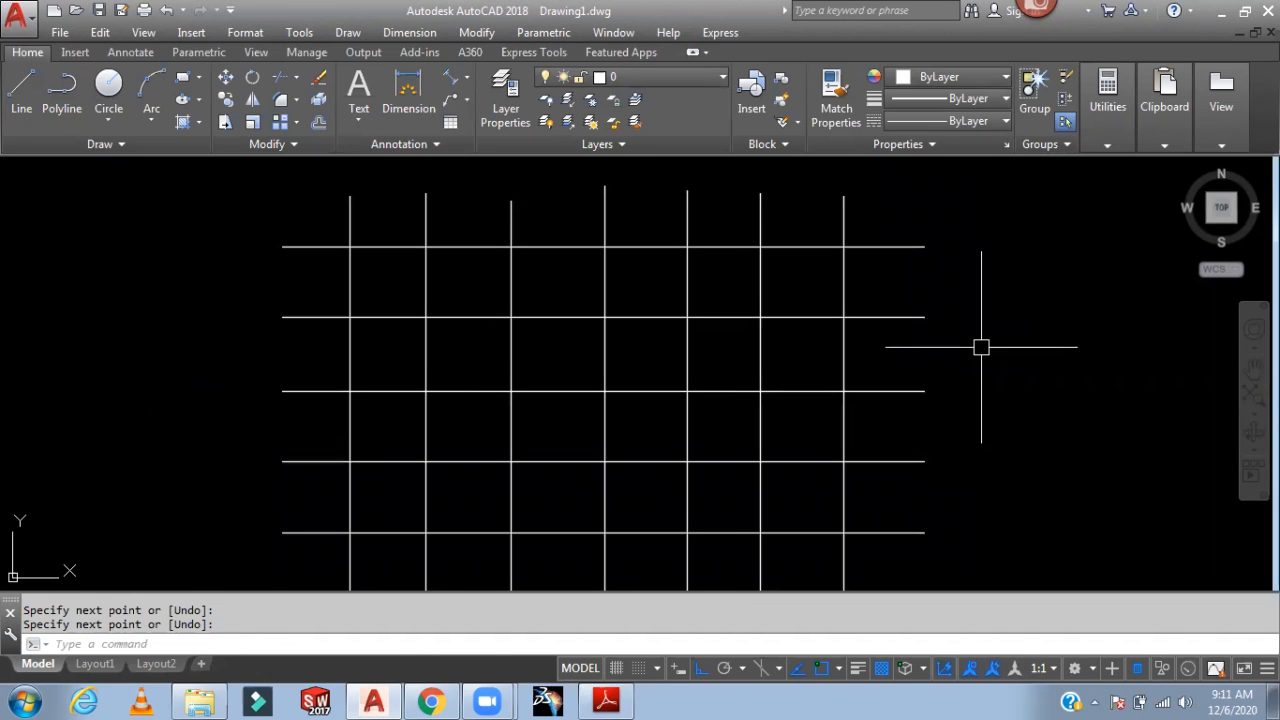
middle_click_drag(981, 347, 970, 322)
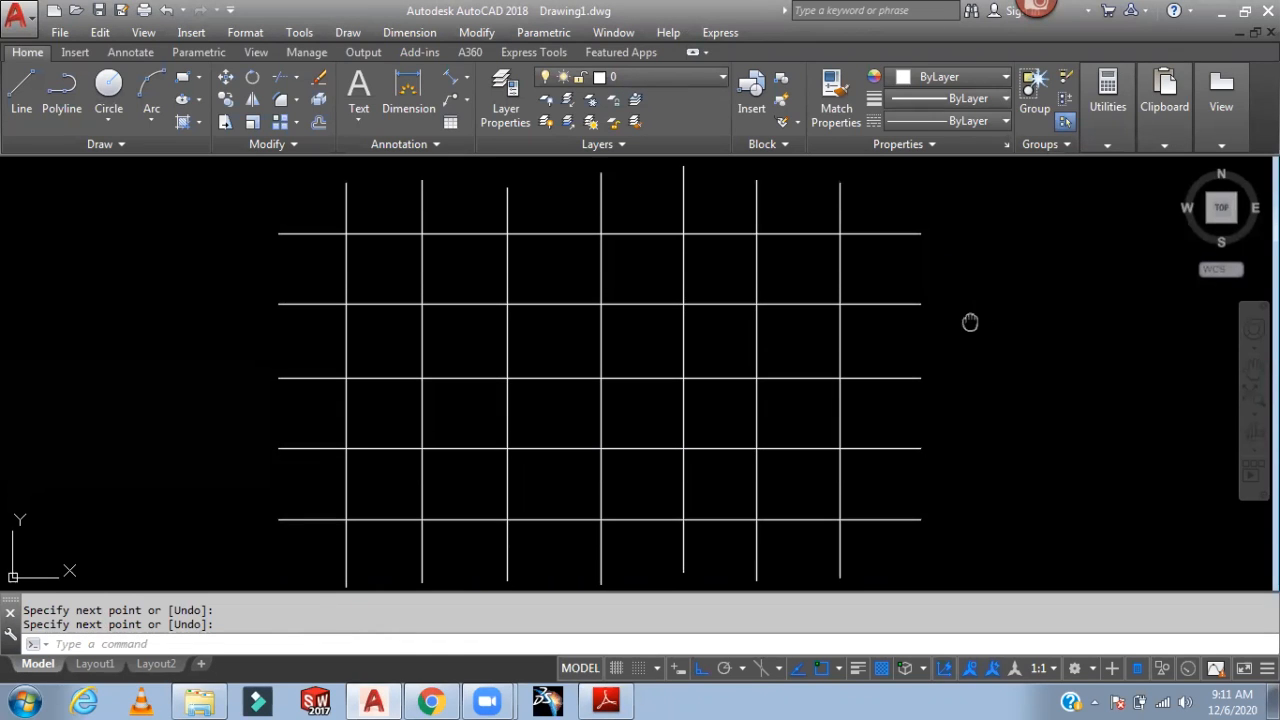
type("TR")
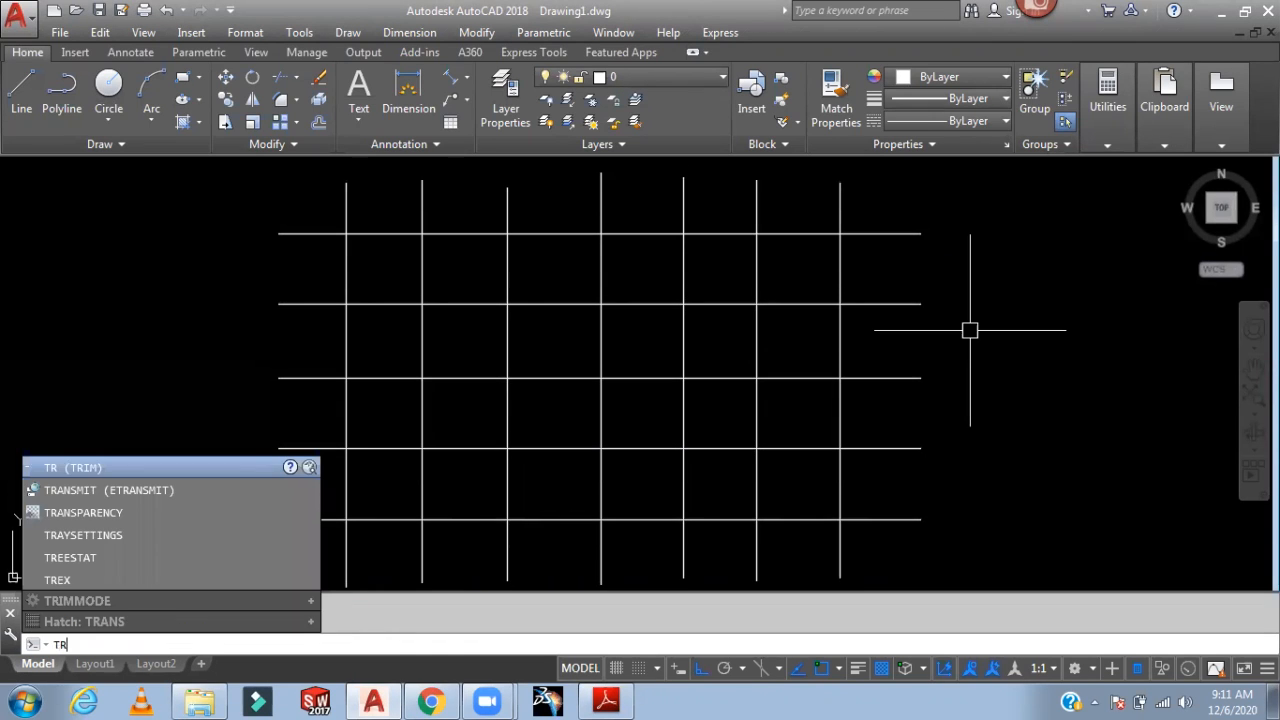
key("Return")
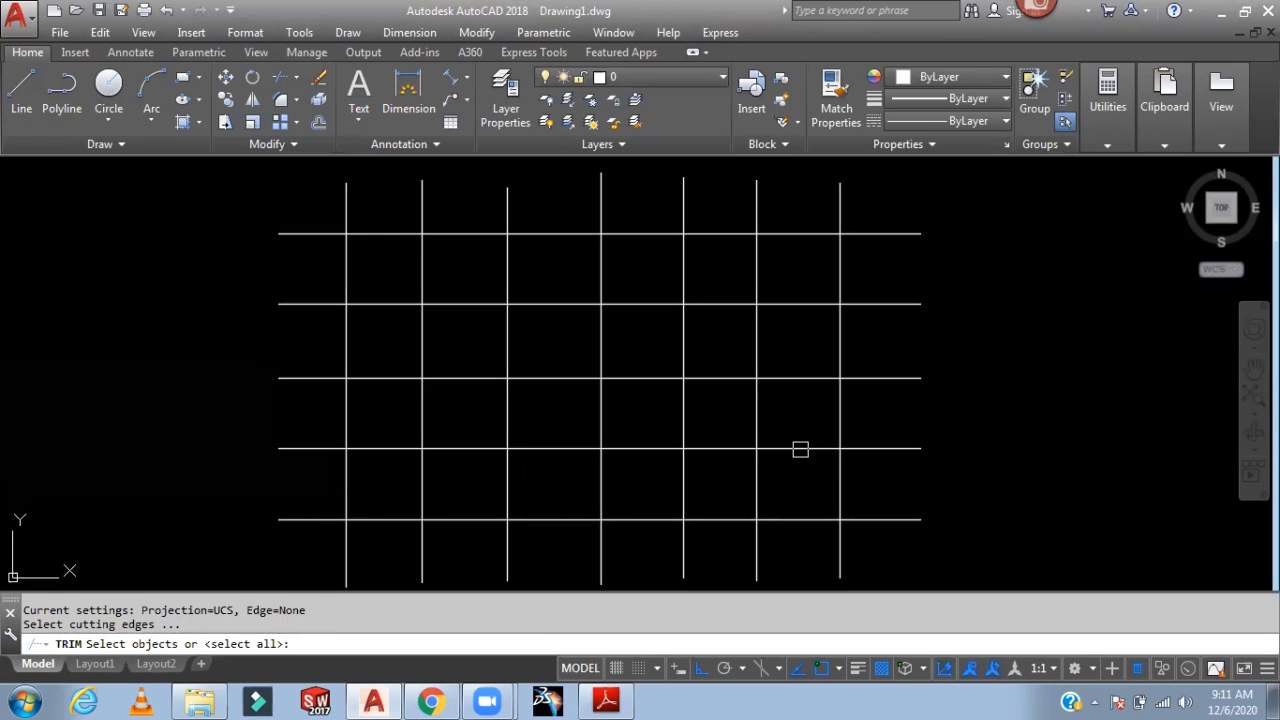
left_click(800, 448)
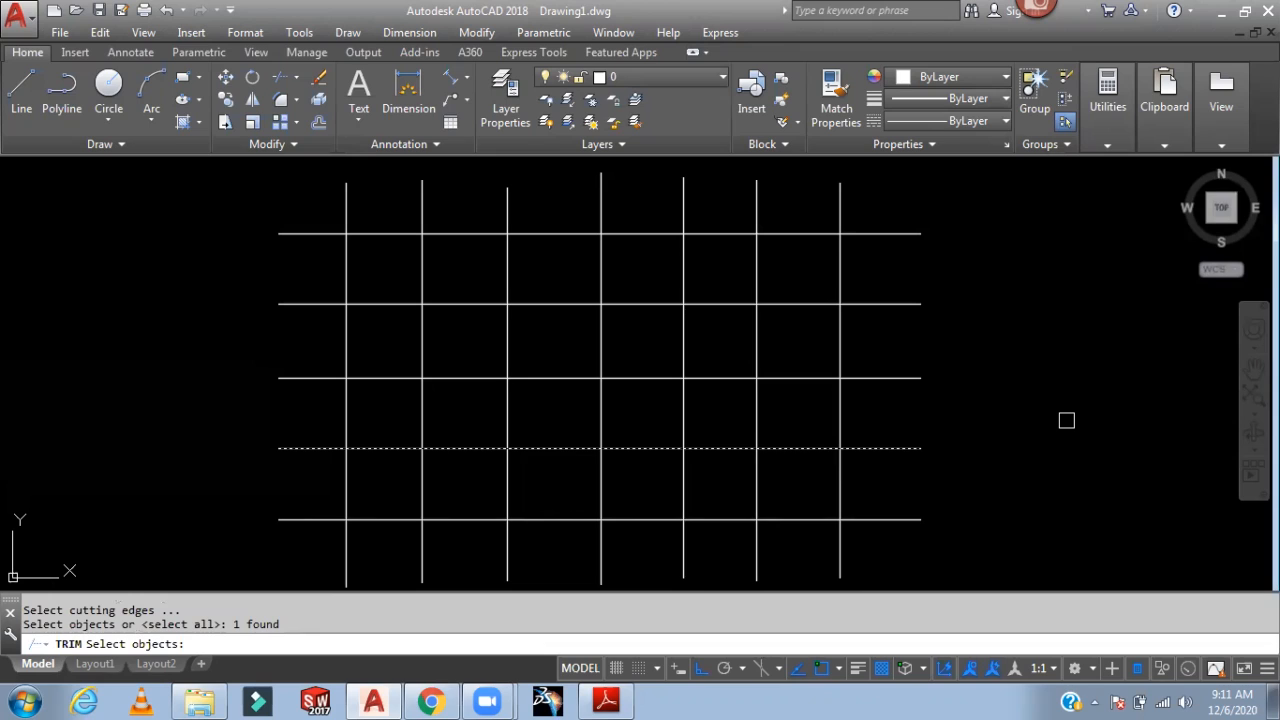
key("Return")
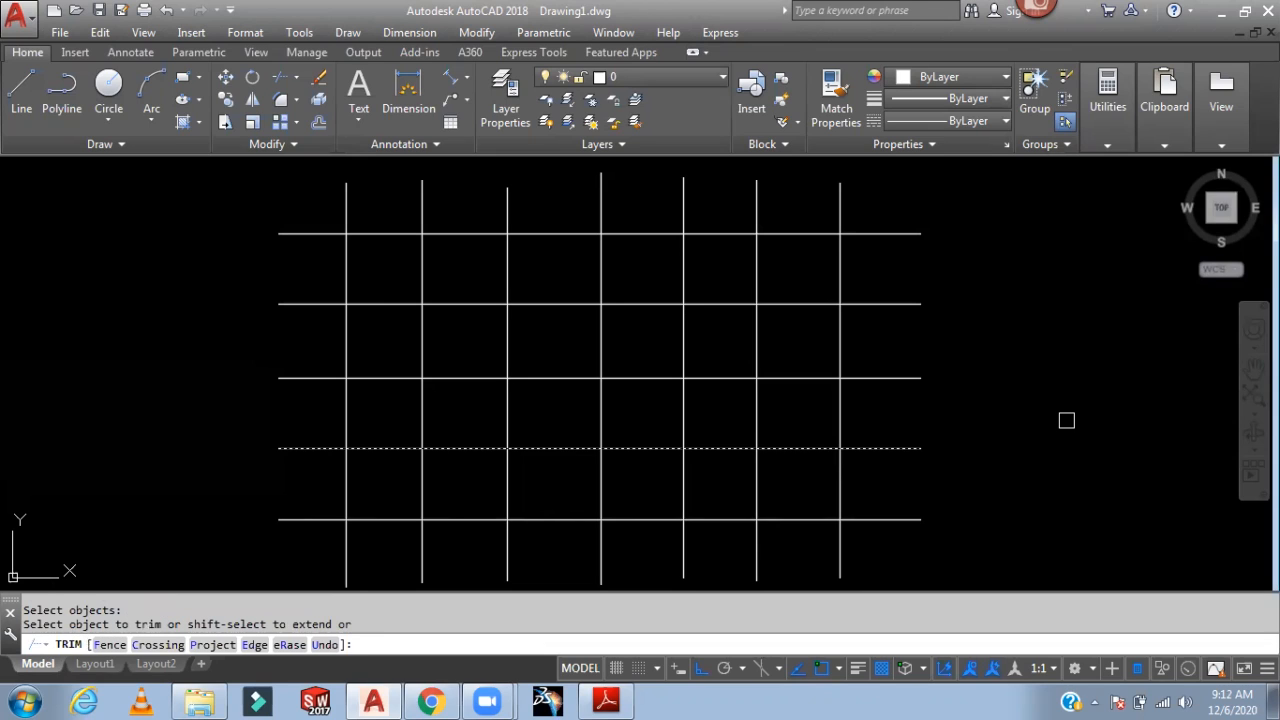
left_click(459, 371)
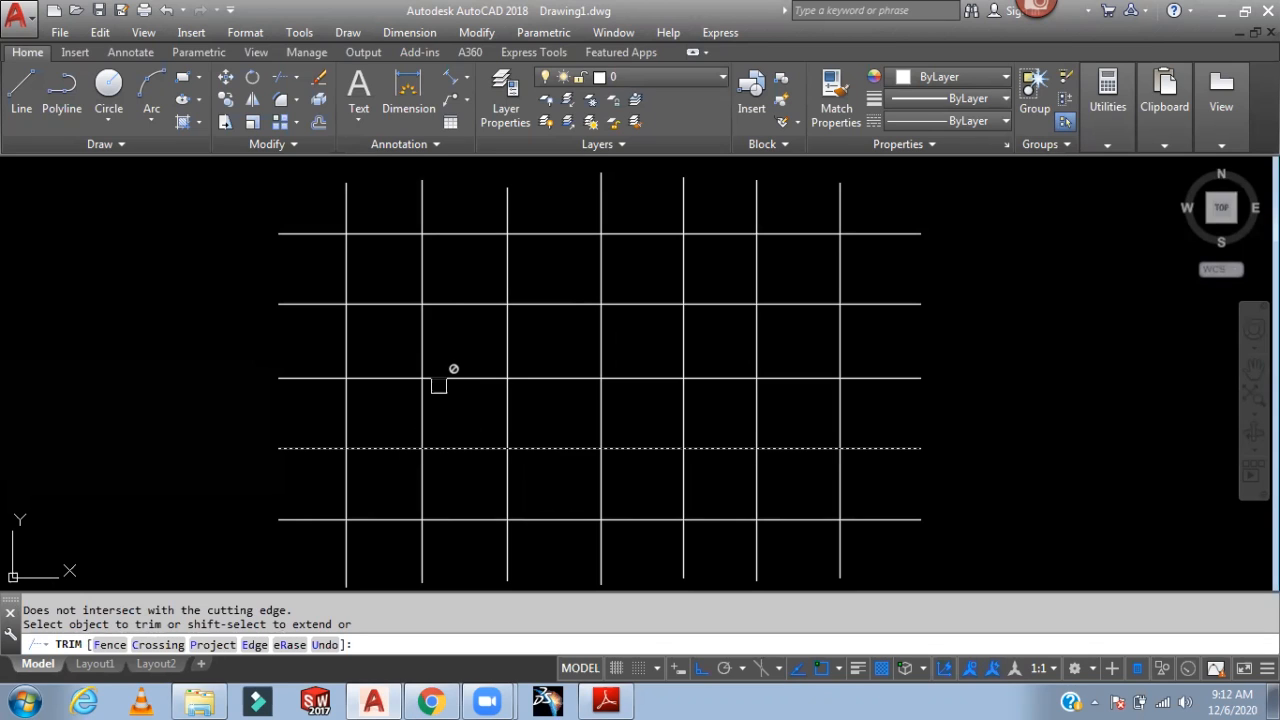
left_click(422, 350)
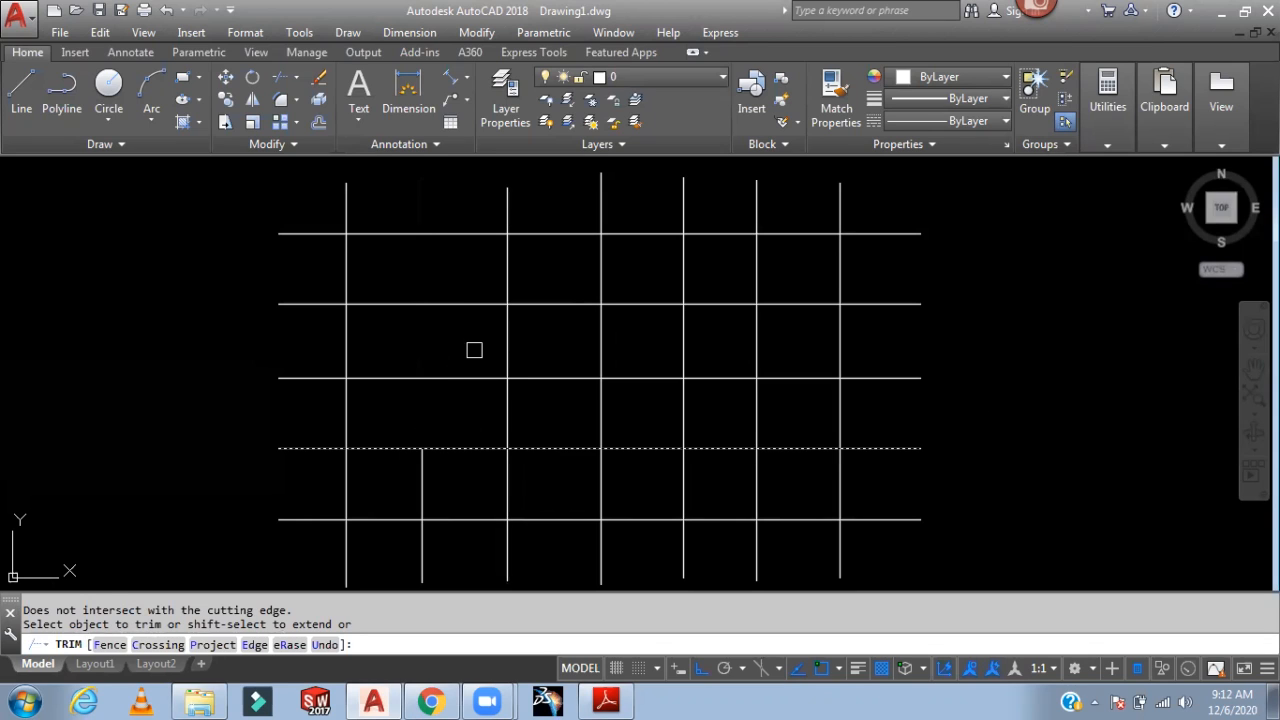
Step: Trim the third and sixth vertical lines below the cutting edge and the fifth vertical line above it
middle_click_drag(474, 349, 460, 260)
left_click(491, 377)
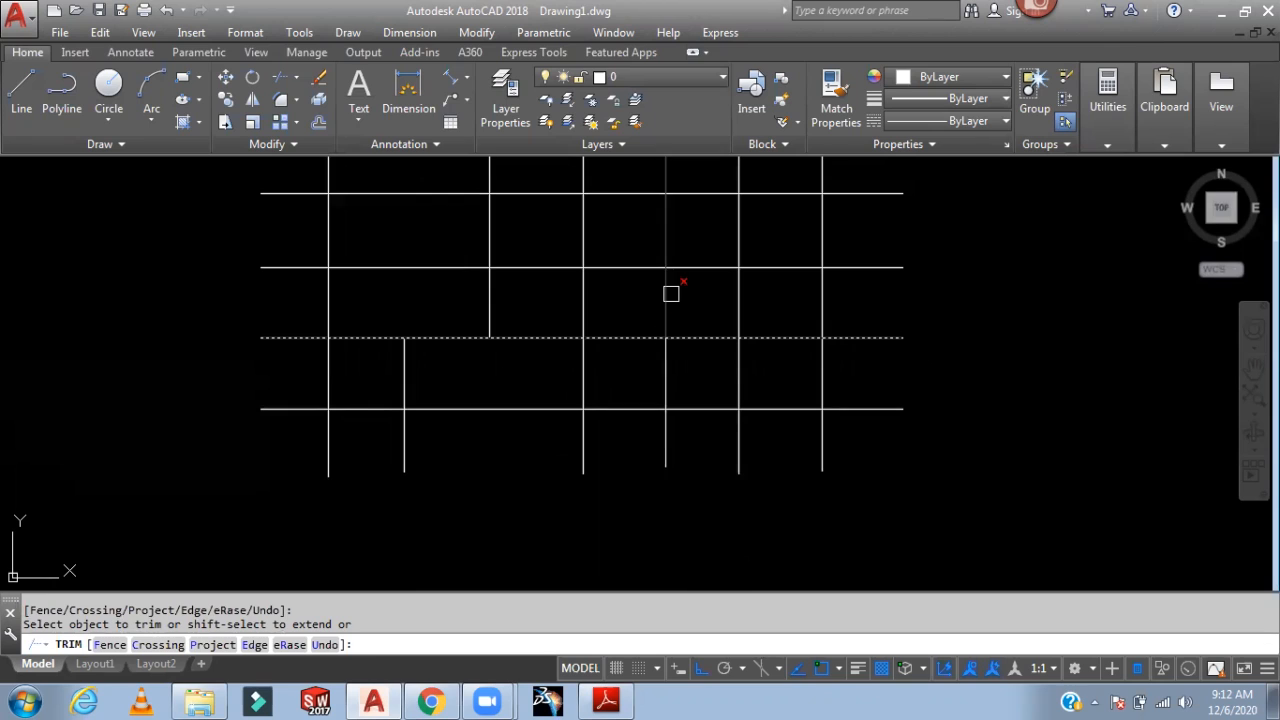
left_click(671, 293)
left_click(739, 393)
middle_click_drag(992, 366, 989, 449)
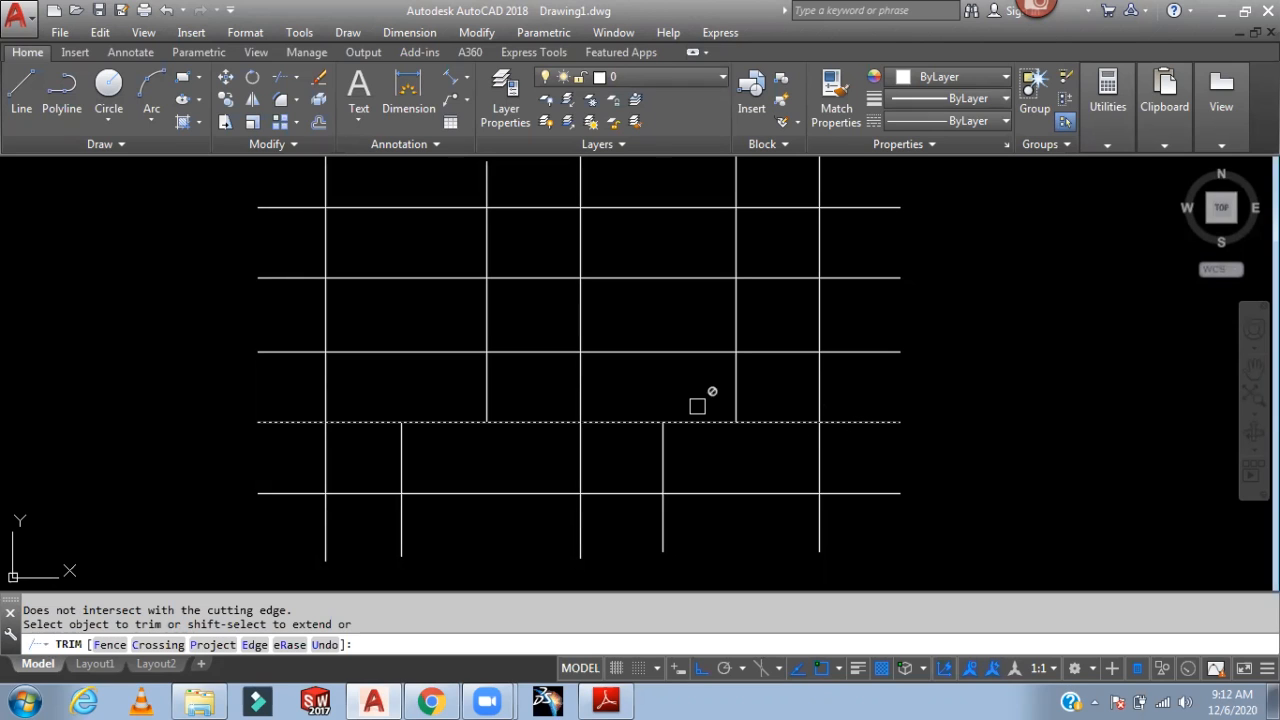
Step: Trim the first, fourth and seventh vertical lines above the cutting edge
middle_click_drag(535, 330, 598, 398)
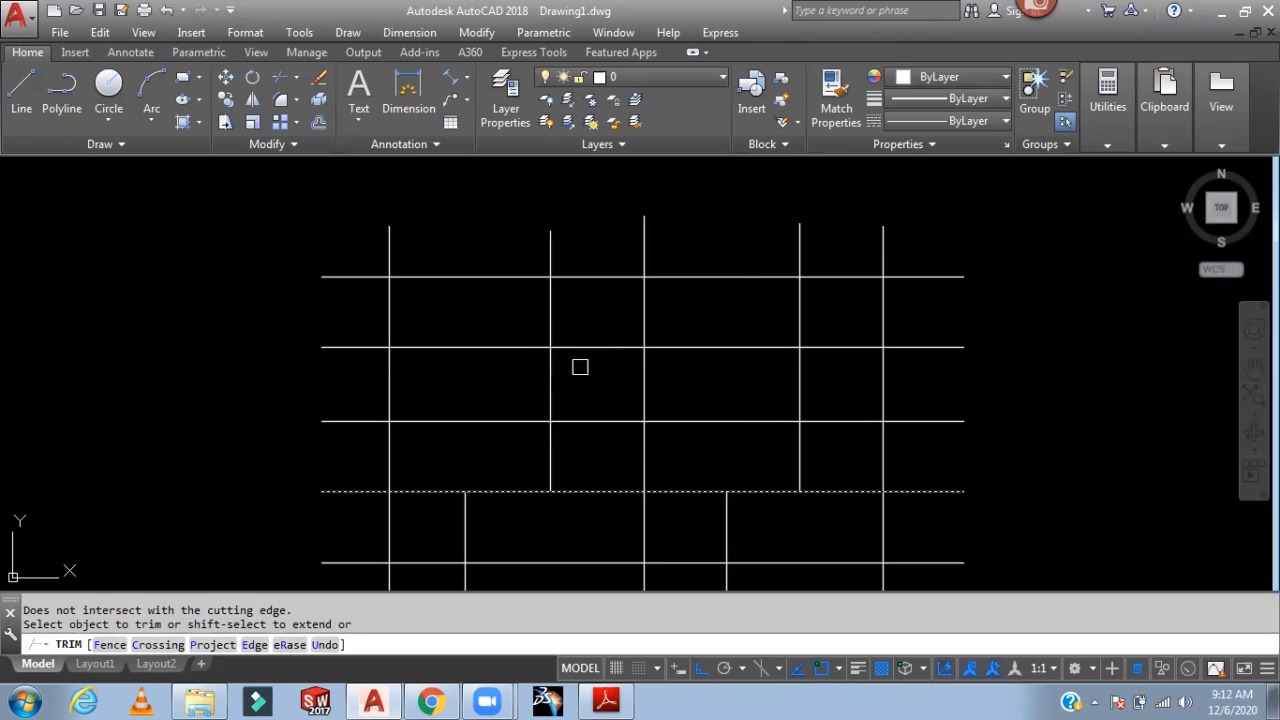
middle_click_drag(573, 446, 560, 331)
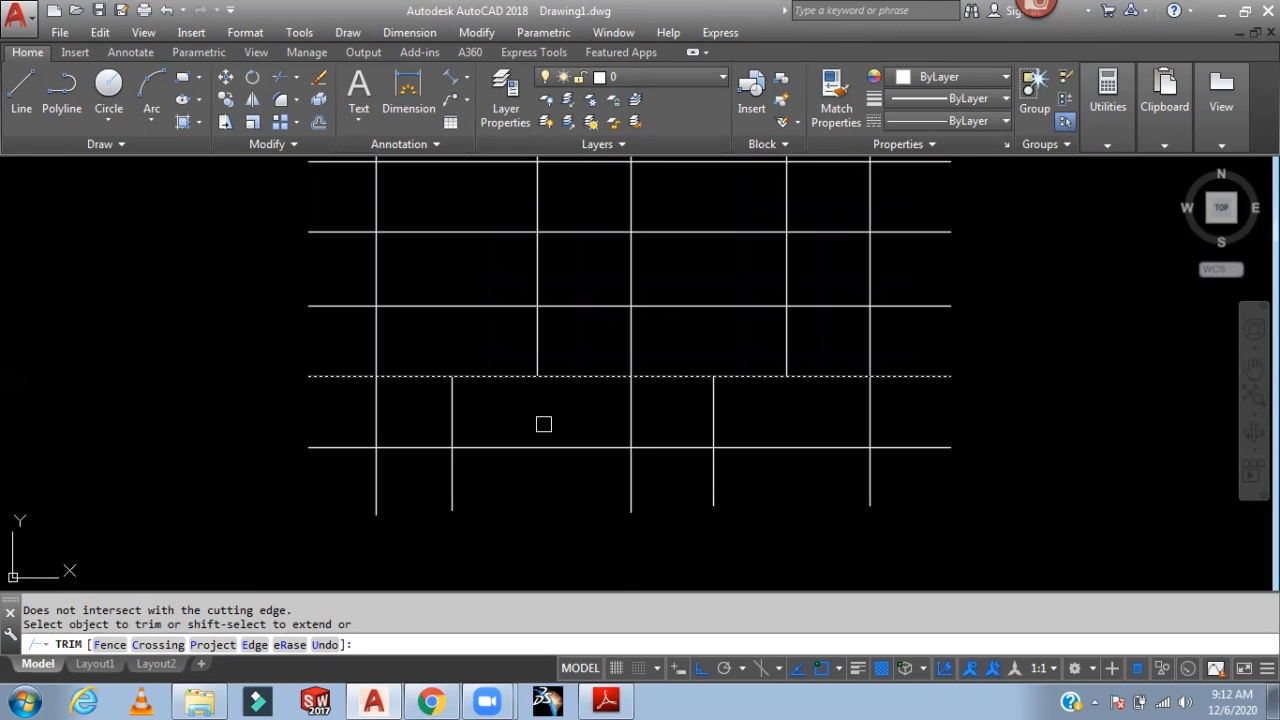
middle_click_drag(543, 423, 514, 460)
left_click(349, 390)
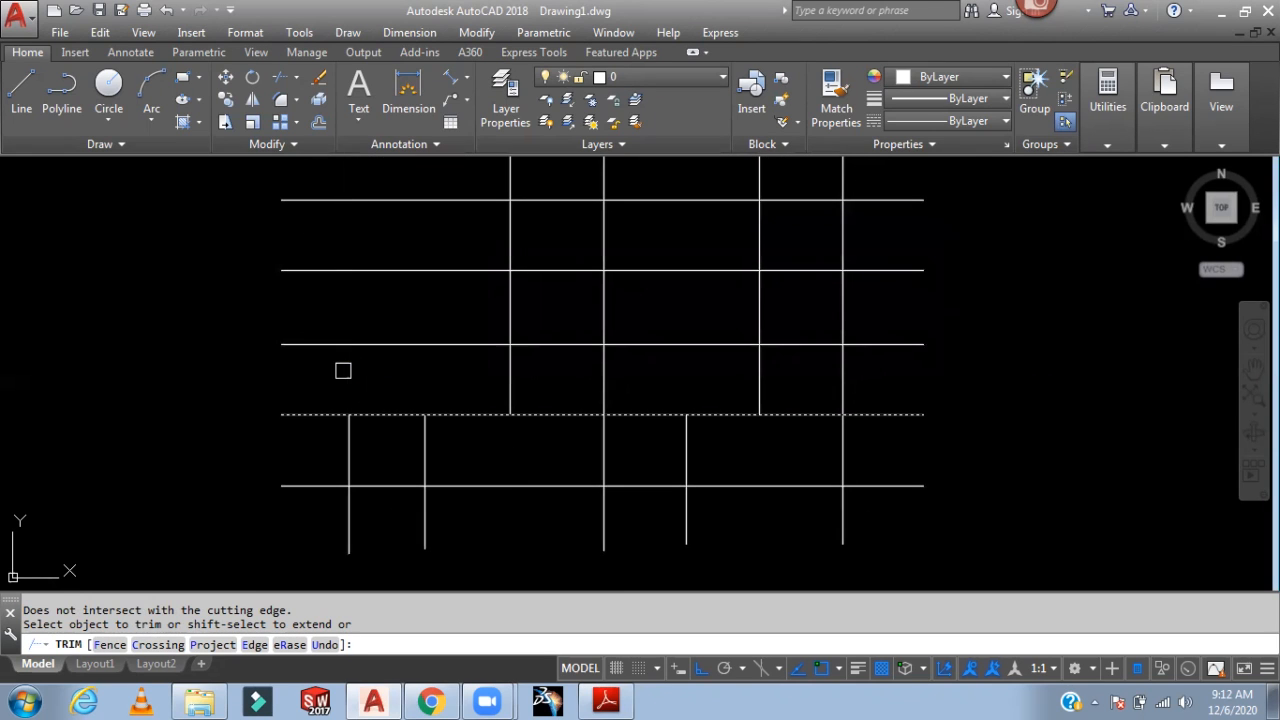
middle_click_drag(389, 366, 354, 397)
left_click(564, 355)
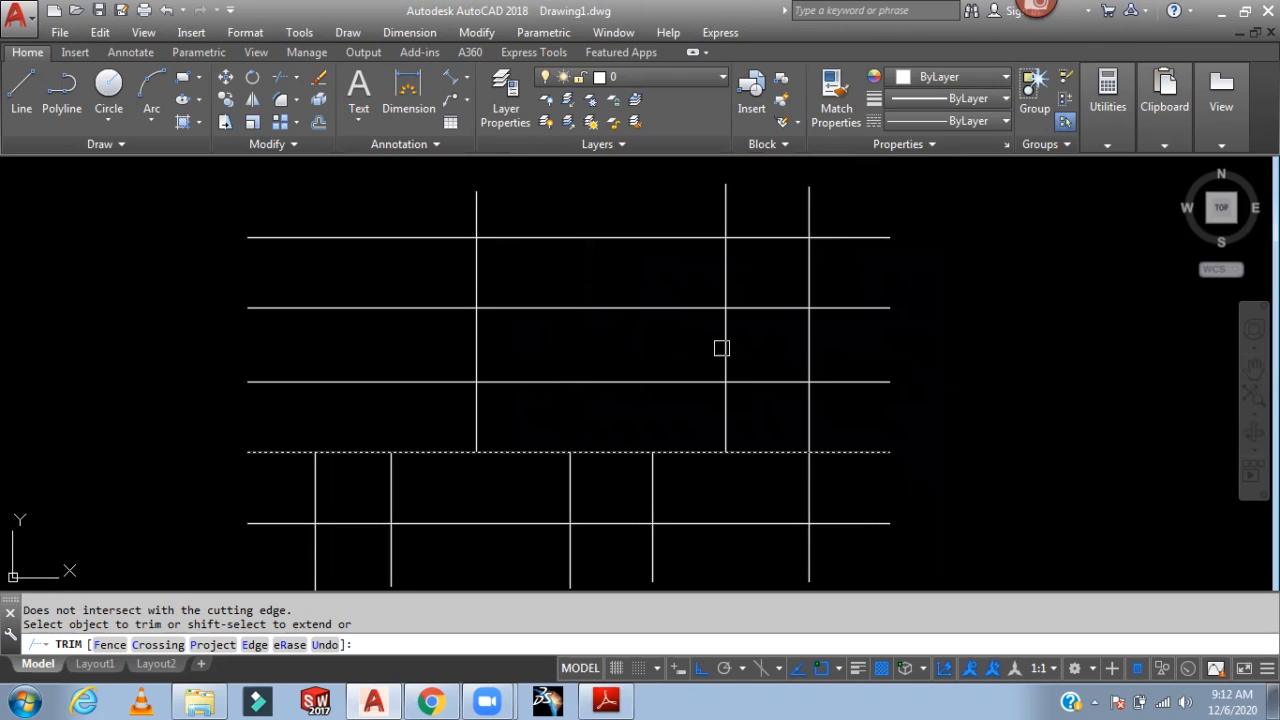
left_click(815, 343)
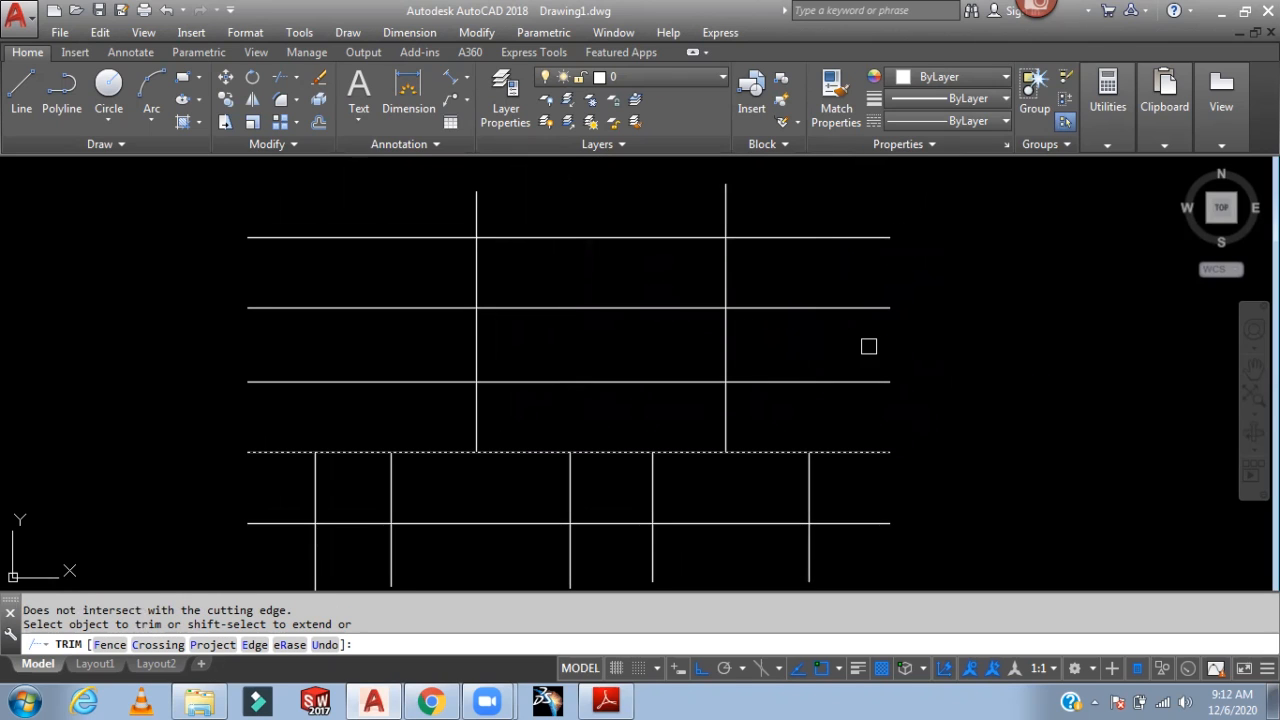
middle_click_drag(866, 346, 848, 292)
Step: End the Trim command and undo the whole trim operation on the grid
left_click(605, 469)
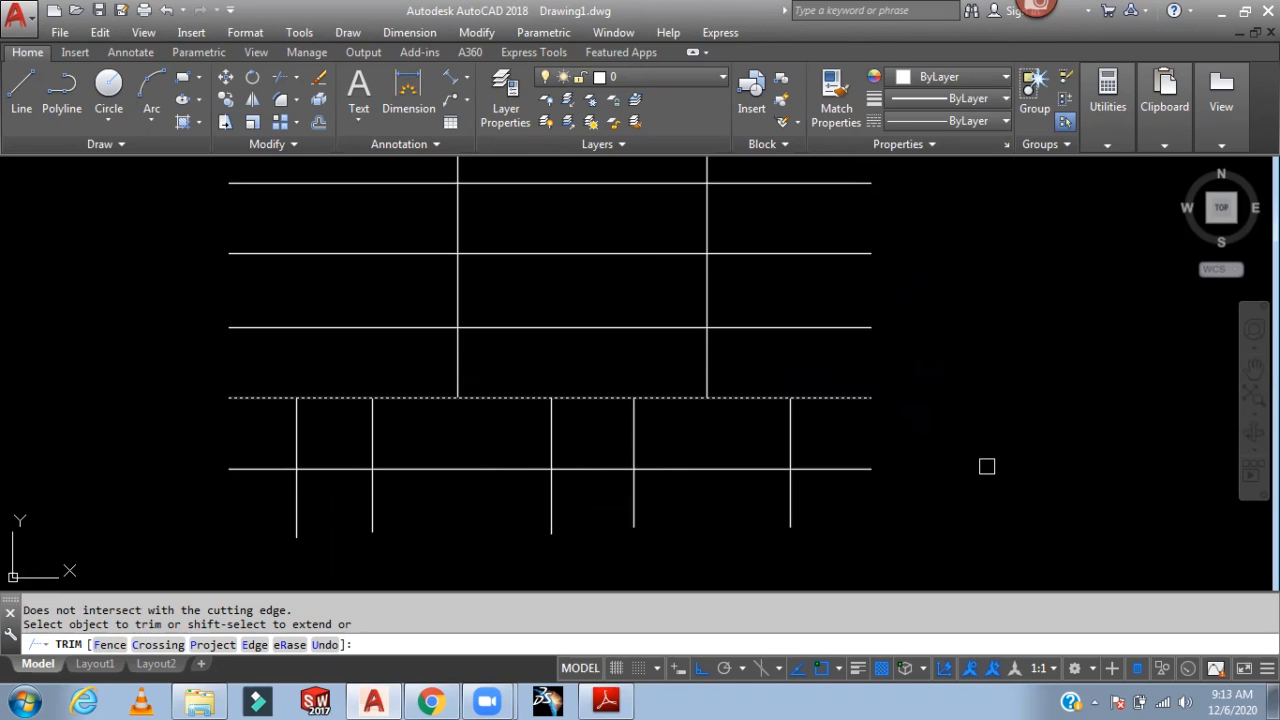
key("Escape")
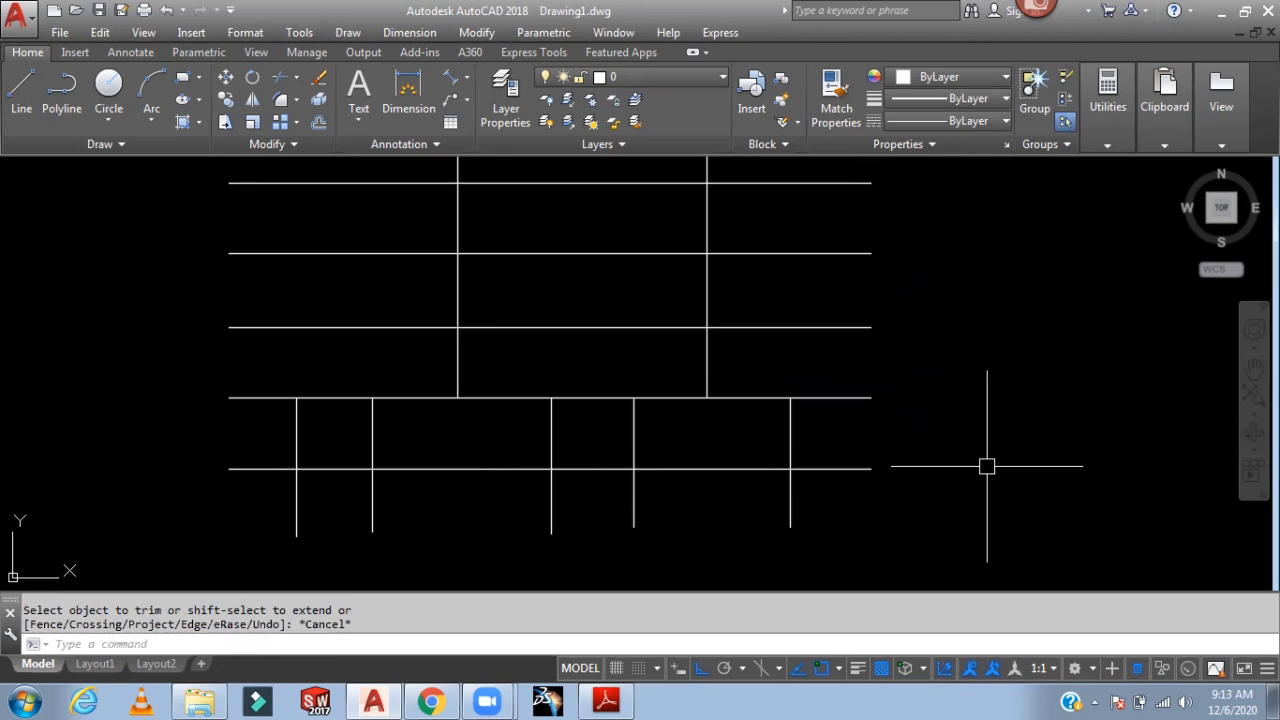
key("ctrl+z")
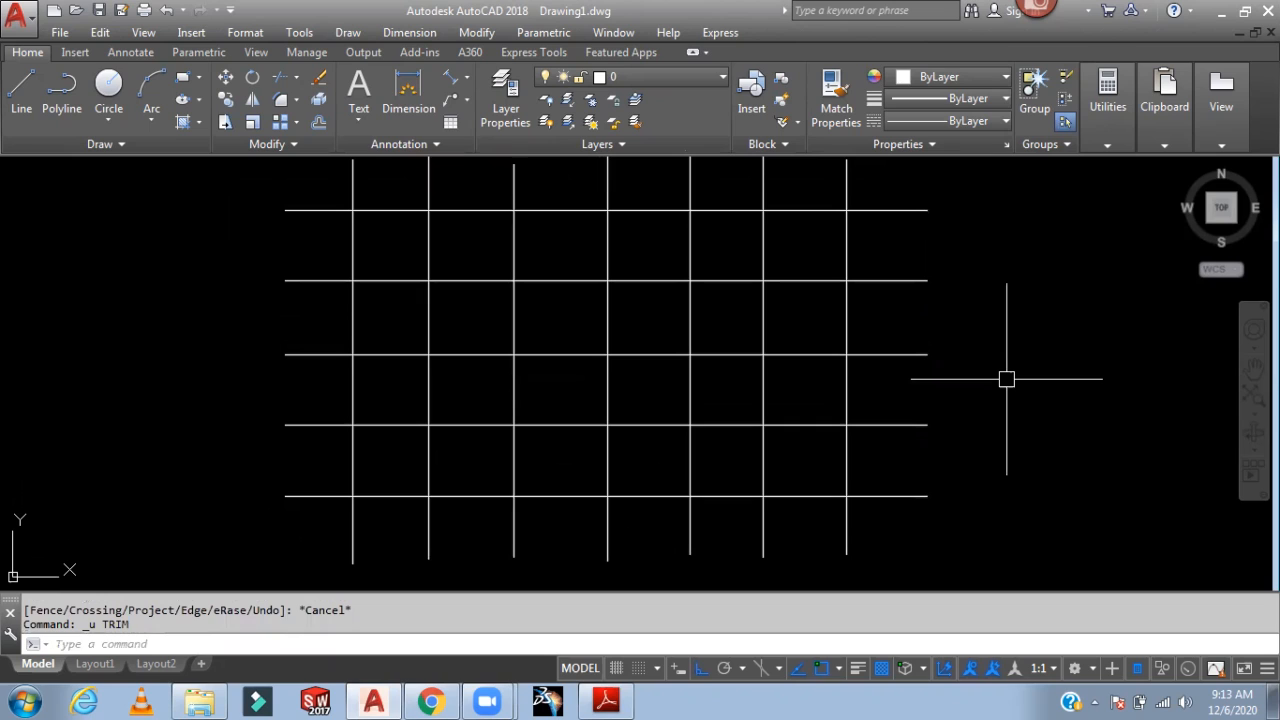
Step: Start Trim with all objects as cutting edges and remove the first six vertical lines' overhangs below the lowest horizontal line
type("TR")
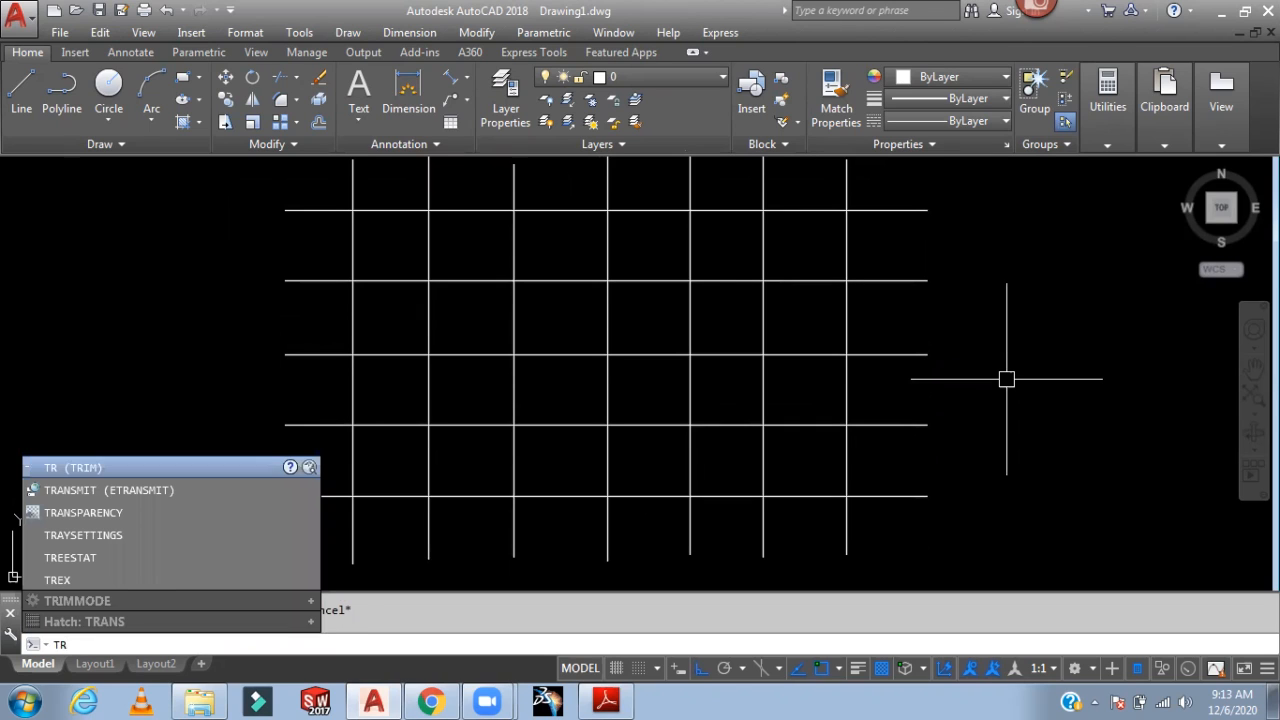
key("Return")
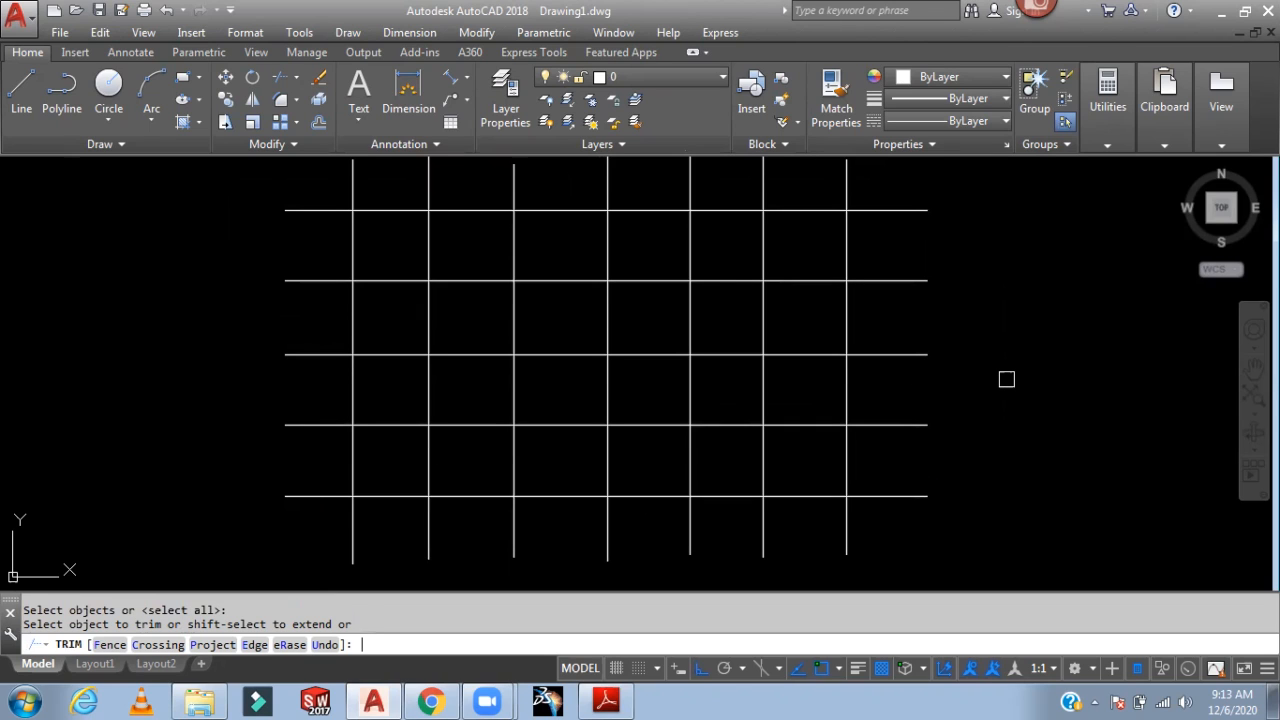
left_click(762, 523)
left_click(692, 523)
left_click(609, 532)
left_click(515, 535)
left_click(425, 533)
left_click(352, 533)
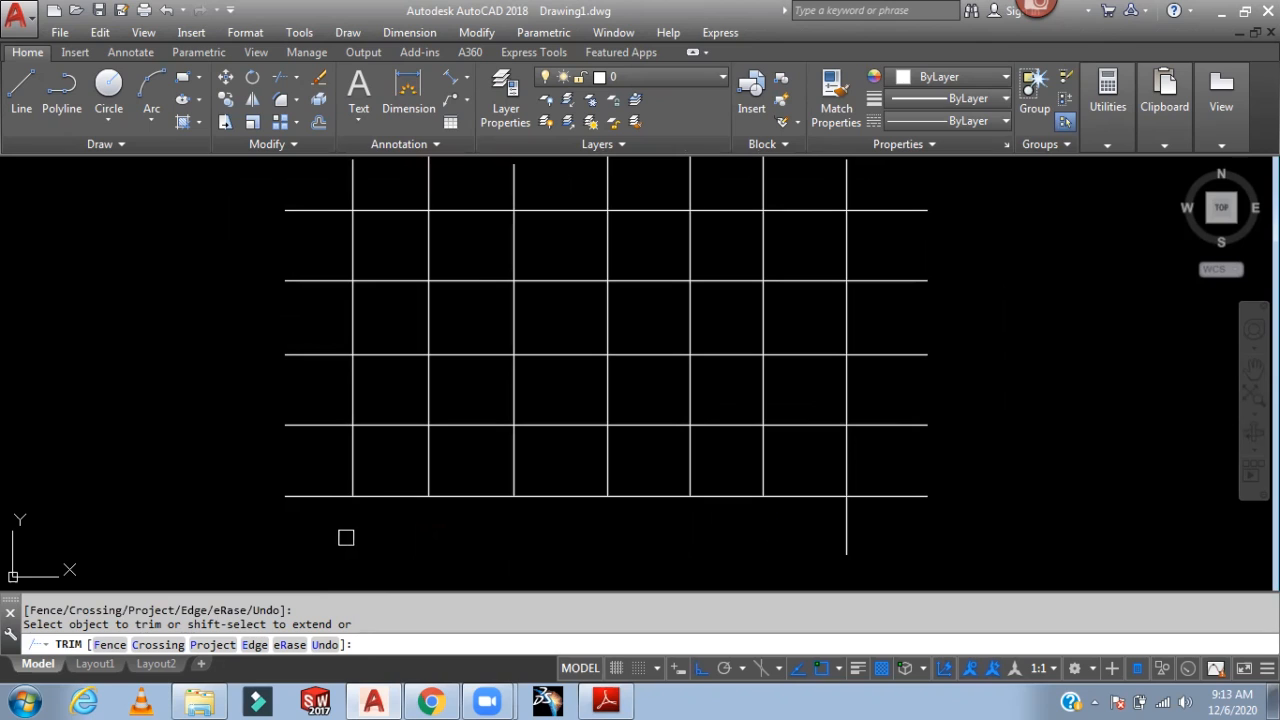
Step: Trim the seventh vertical line's lower overhang and the overhanging left and right ends of the three lowest horizontal lines
left_click(315, 496)
left_click(305, 426)
left_click(332, 354)
left_click(843, 524)
left_click(885, 496)
left_click(890, 425)
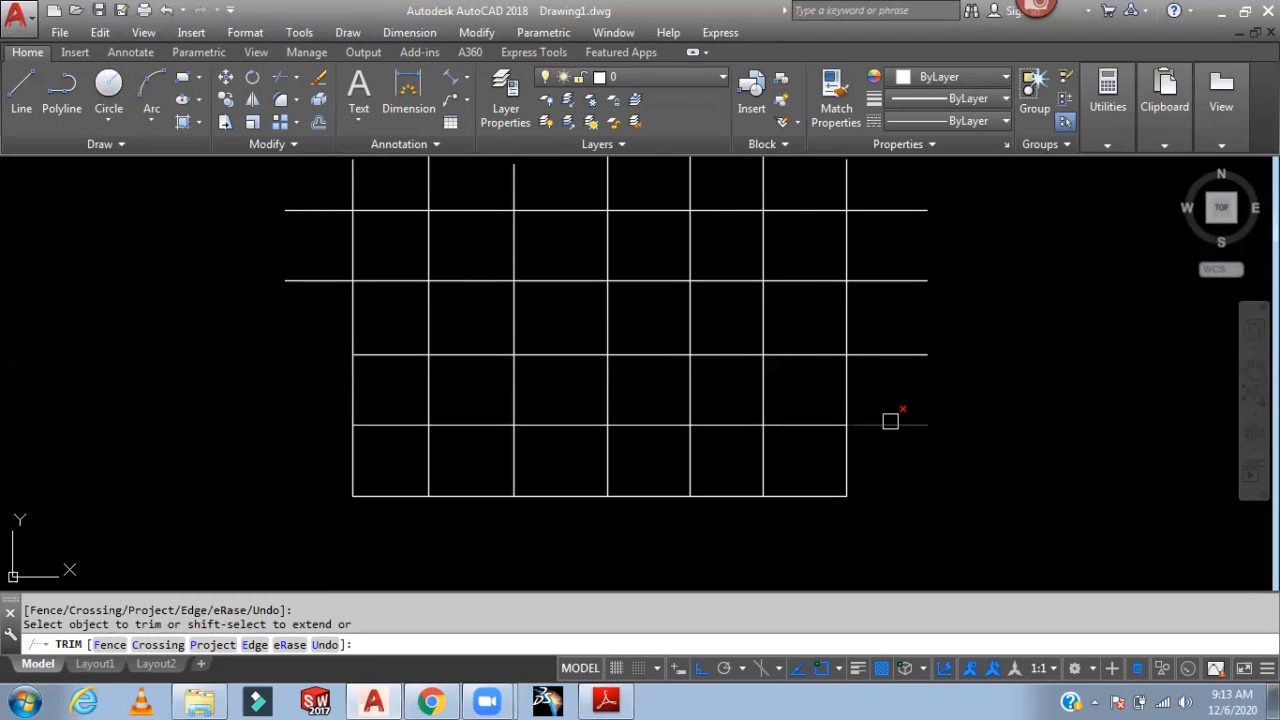
left_click(889, 354)
Step: Trim the third and fifth vertical lines between the third and fourth horizontal lines, and the fifth also between the top two
middle_click_drag(1037, 434, 1057, 480)
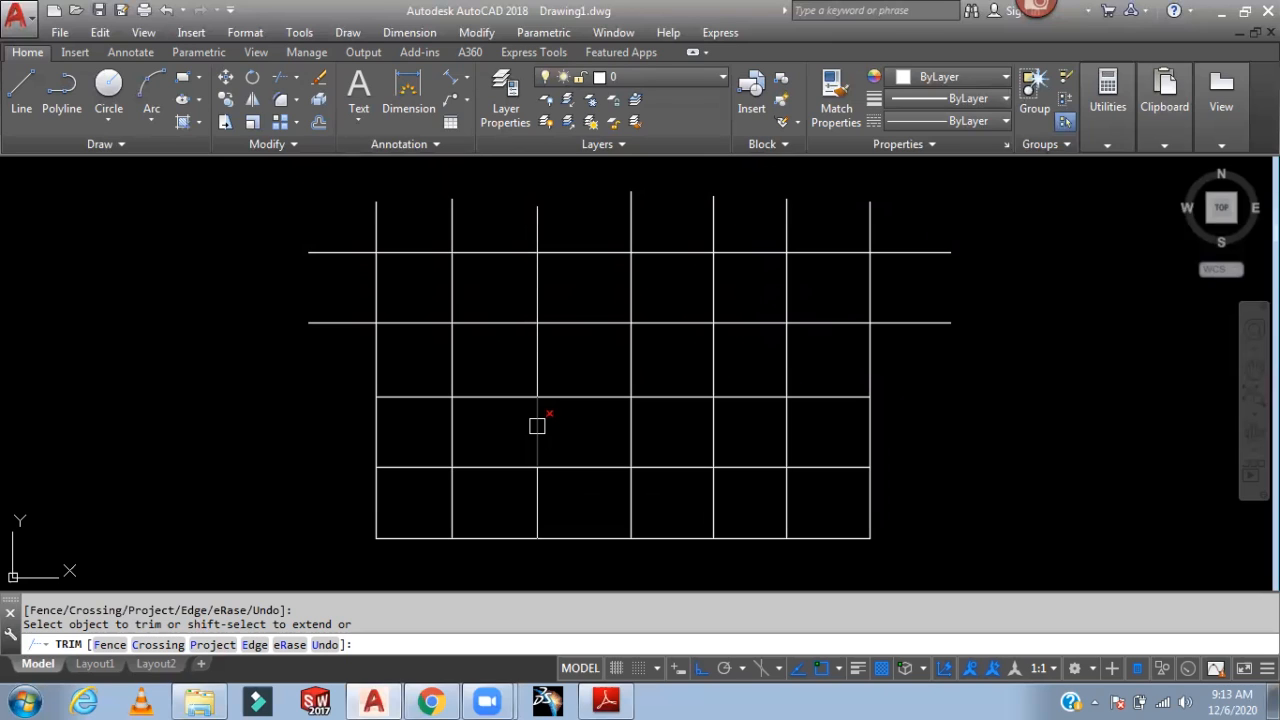
left_click(537, 426)
left_click(711, 425)
middle_click_drag(1026, 514, 1031, 560)
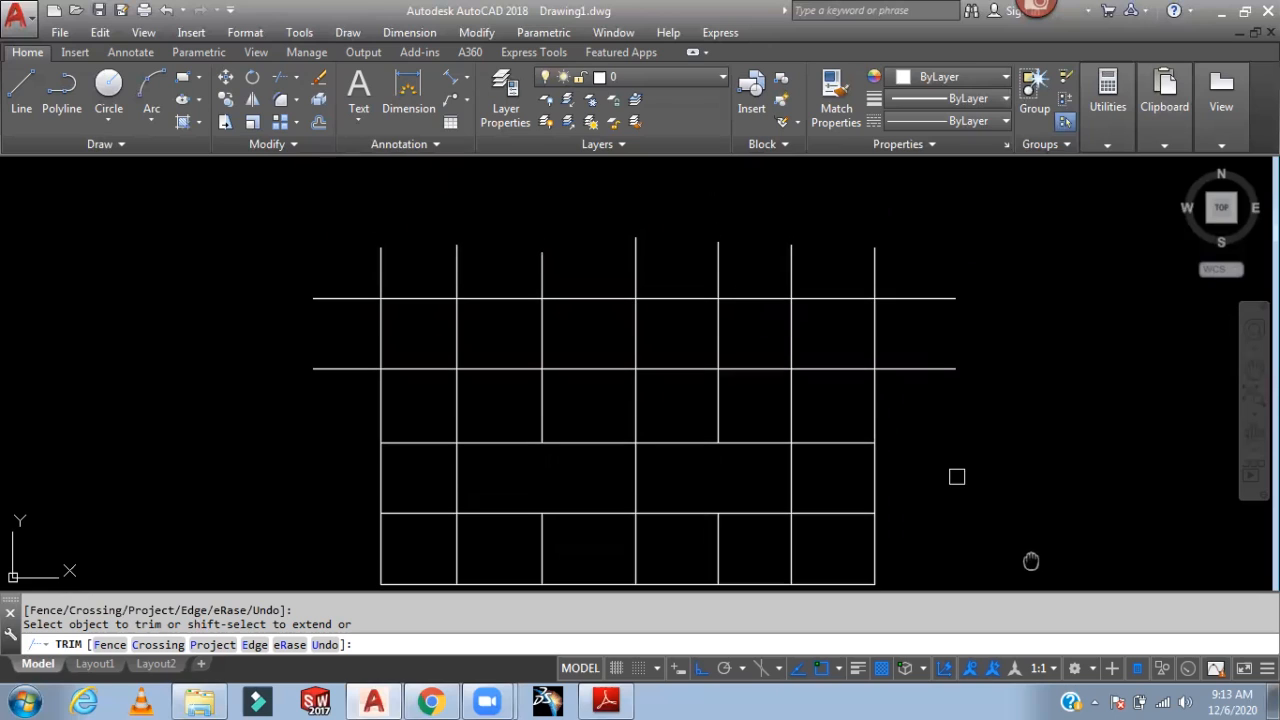
left_click(720, 334)
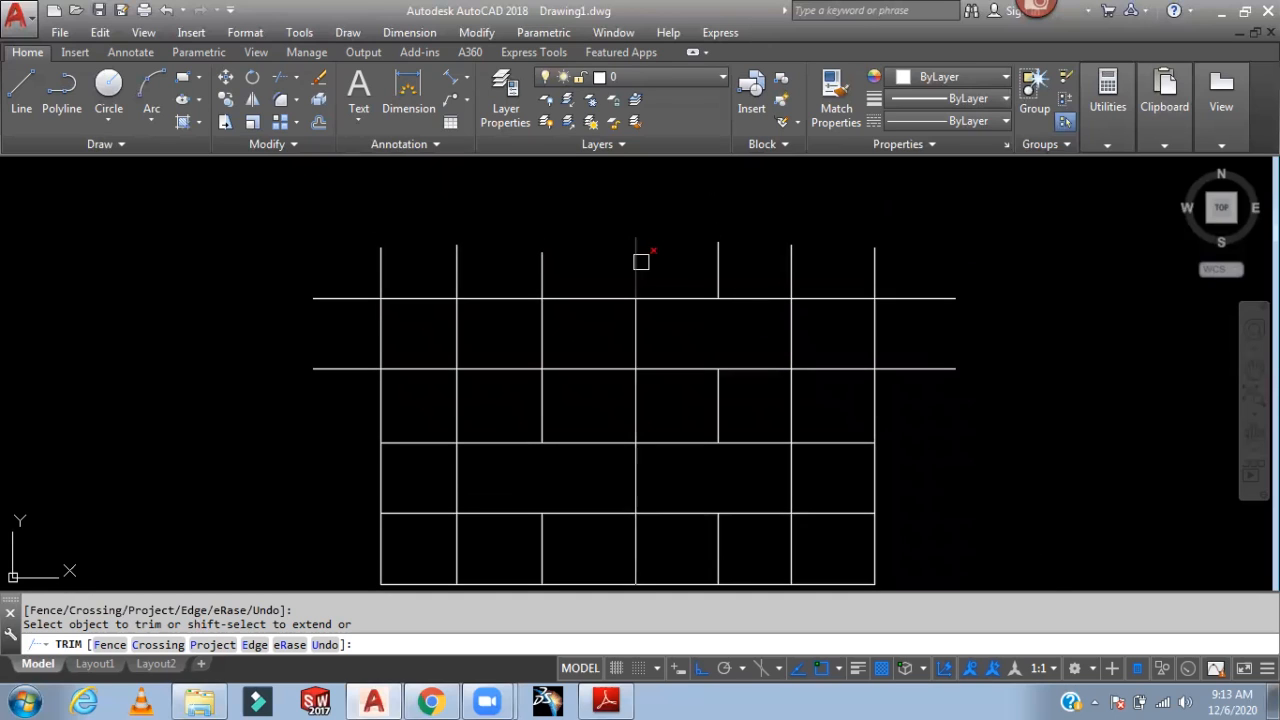
Step: Within Trim, extend the fifth vertical line's upper stub from the top horizontal line down to the second one
left_click(718, 286)
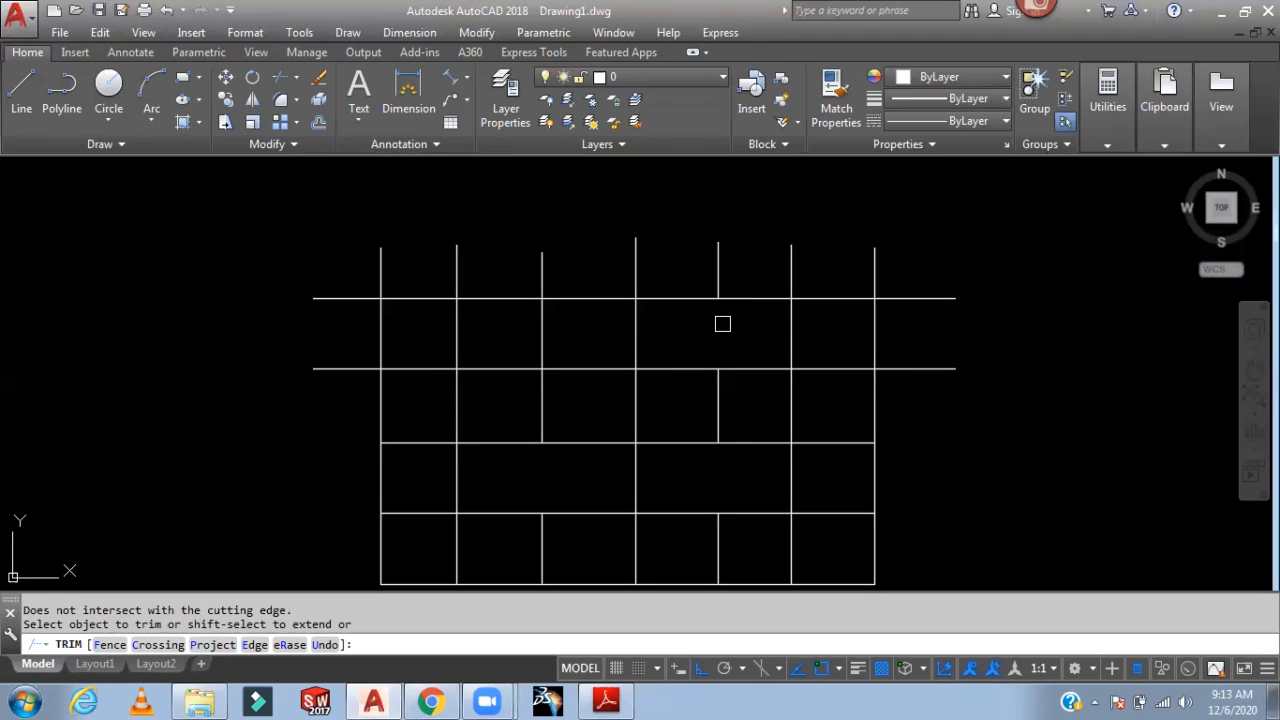
left_click(716, 271, "shift")
left_click(716, 270, "shift")
left_click(716, 270, "shift")
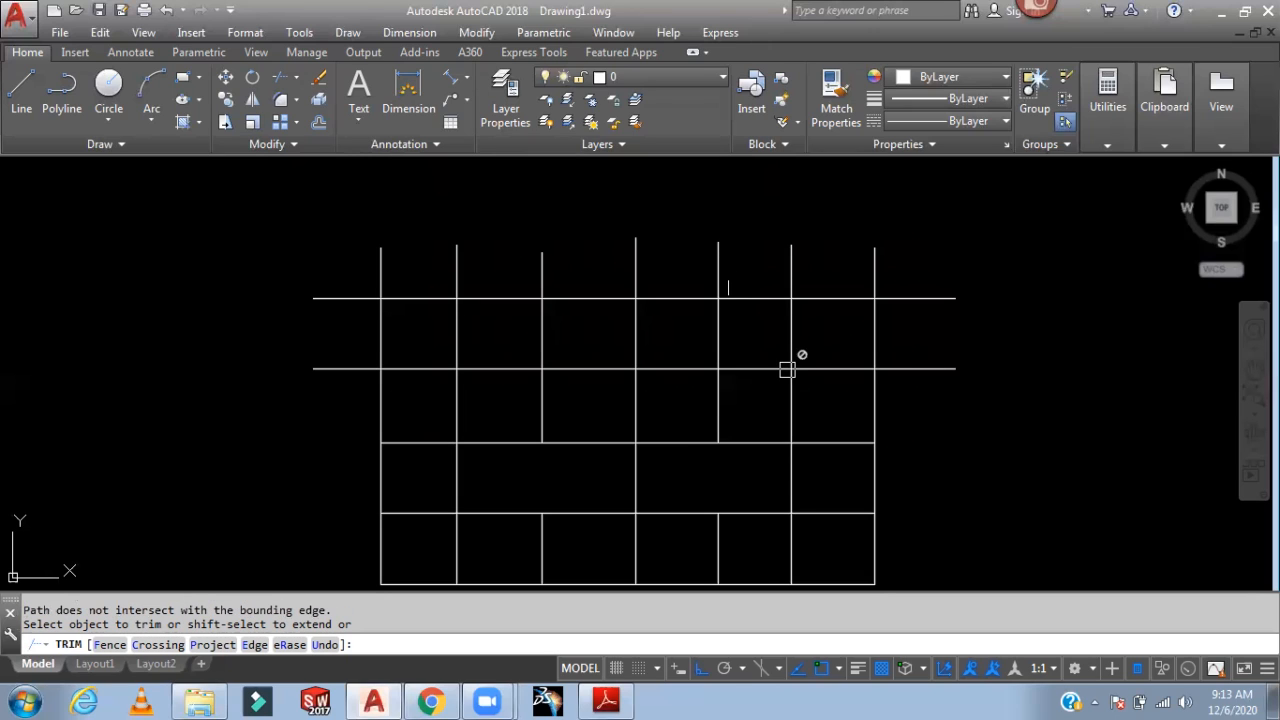
Step: Within Trim, extend the fifth and third vertical lines across their gaps between the third and fourth horizontal lines, and end the command
left_click(718, 410)
left_click(718, 410, "shift")
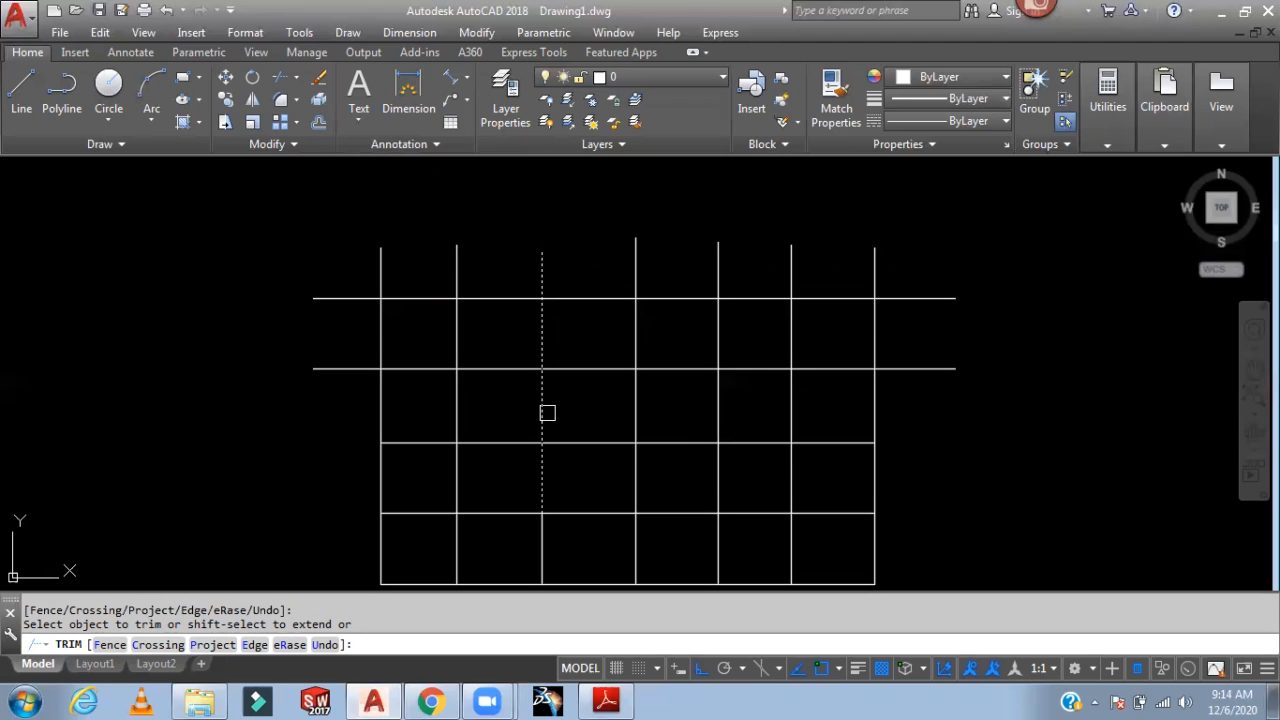
left_click(549, 417, "shift")
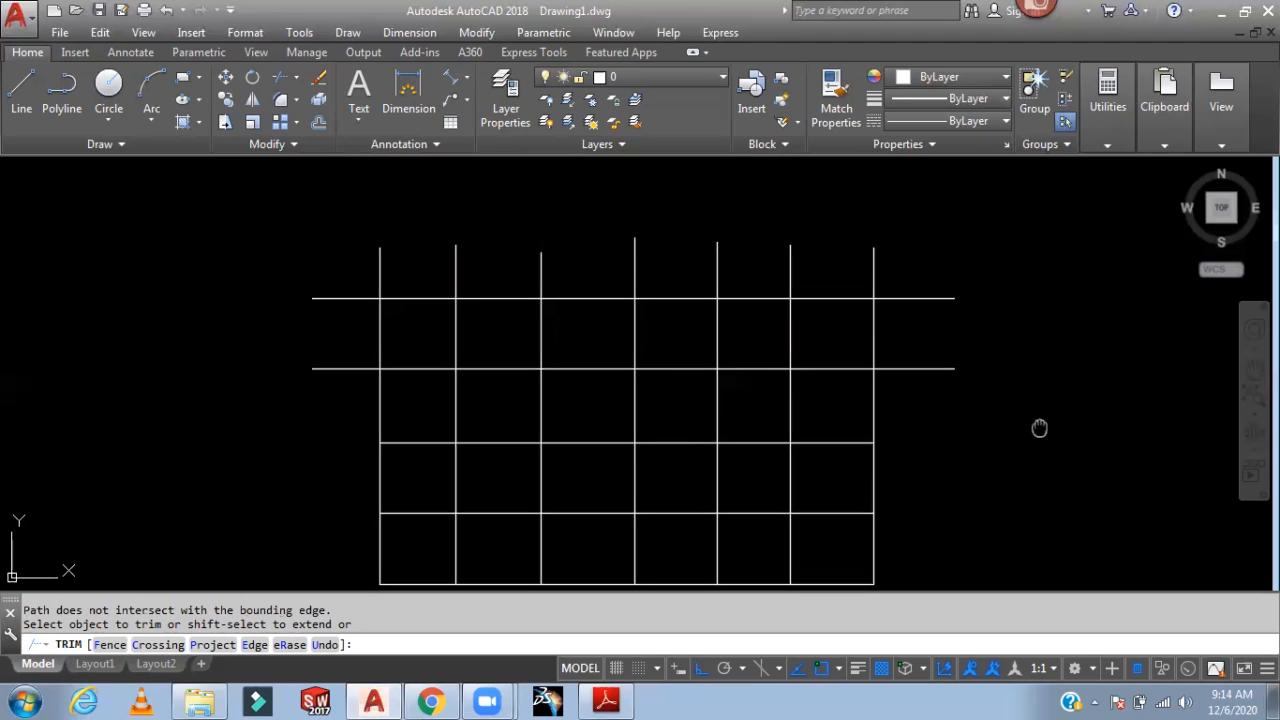
middle_click_drag(1037, 426, 1021, 344)
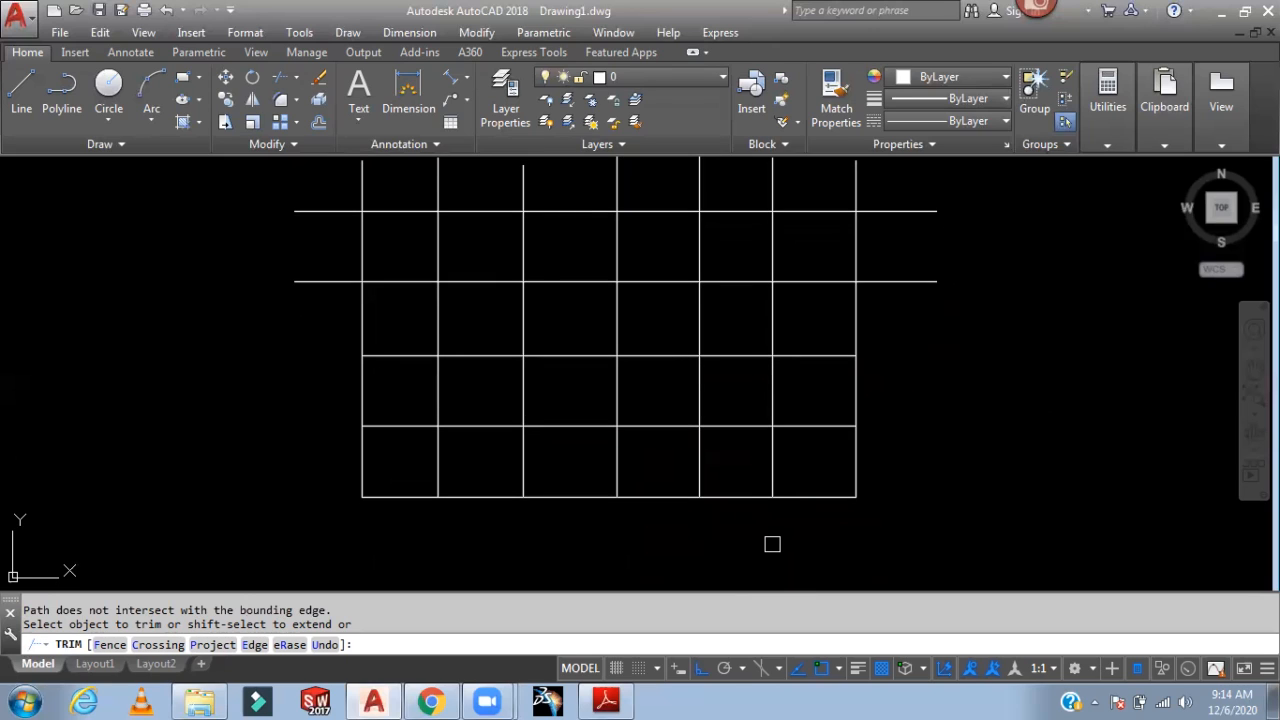
key("Escape")
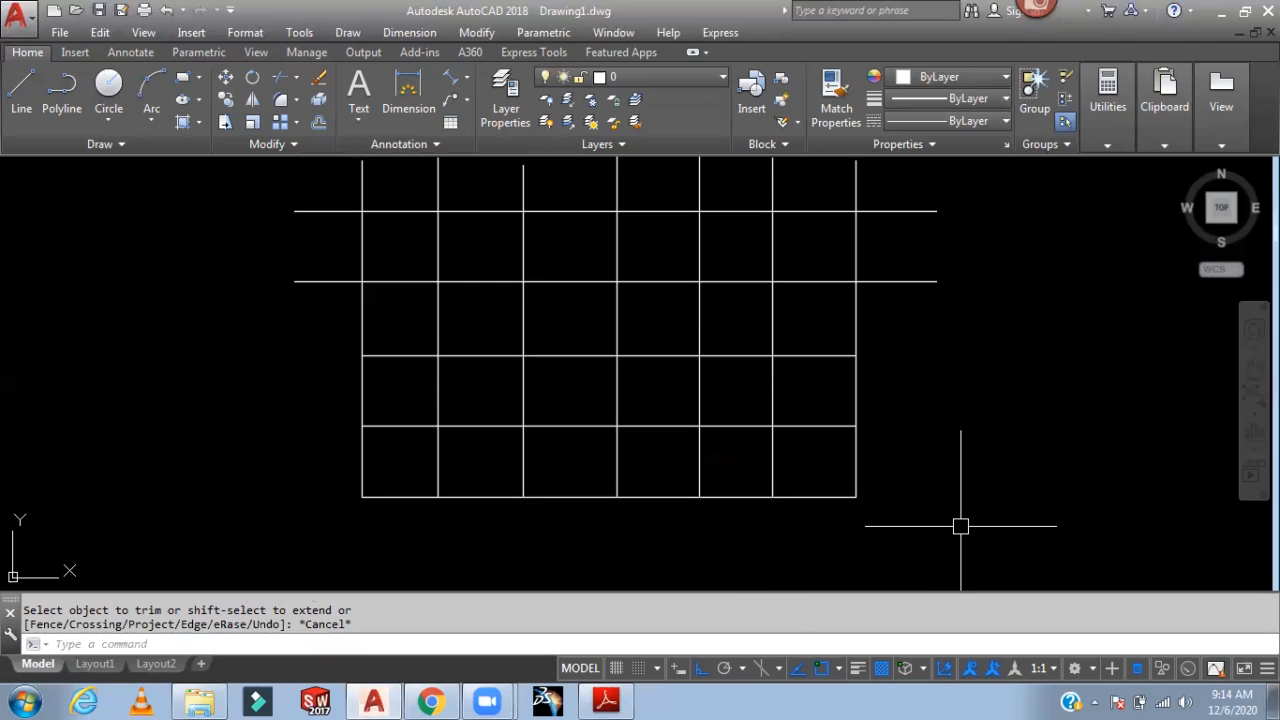
Step: Restart Trim with all objects as cutting edges and remove the right overhangs of the top two horizontal lines with a crossing selection
scroll(945, 480, "down", 3)
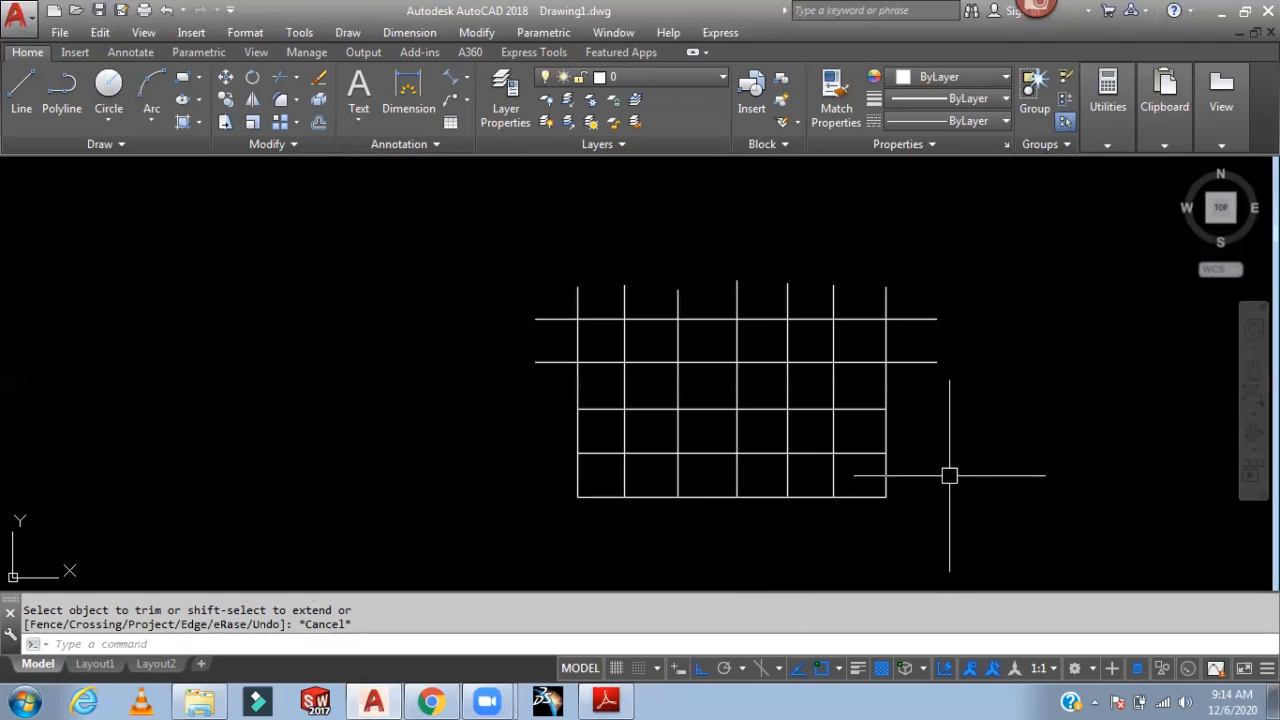
middle_click_drag(785, 456, 796, 455)
key("Return")
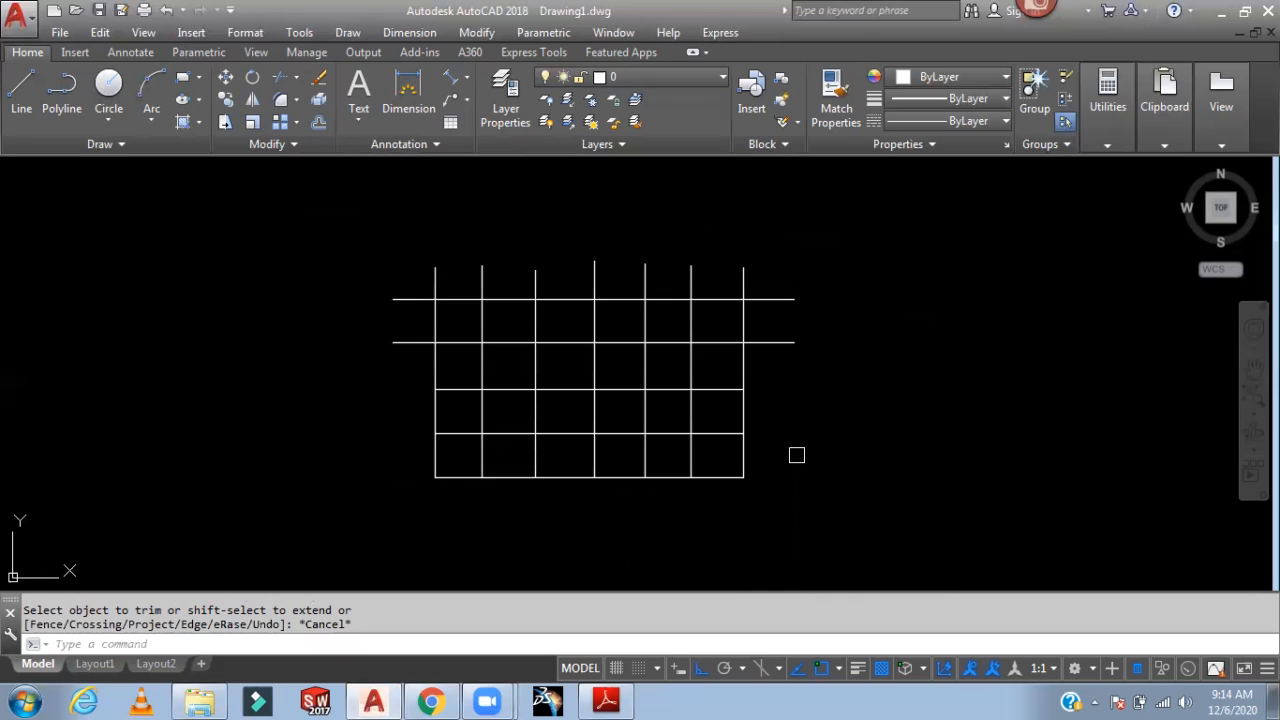
key("Return")
left_click(833, 265)
left_click(779, 389)
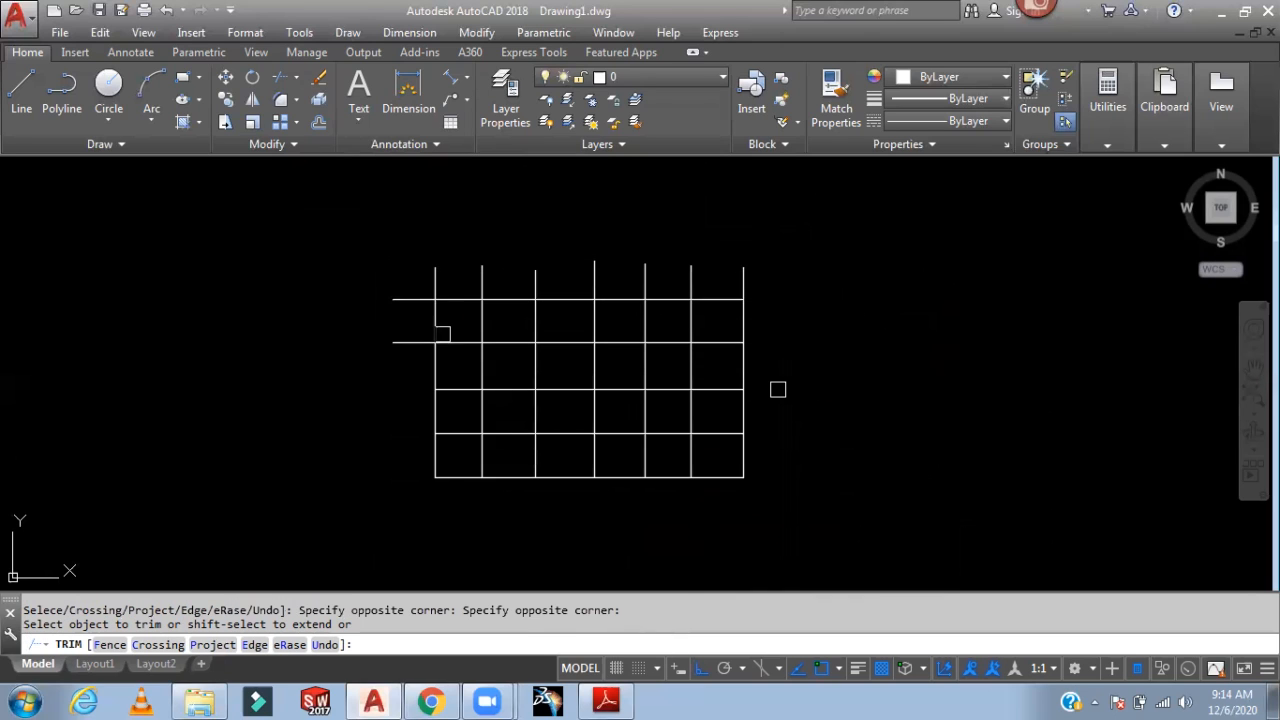
Step: Trim all vertical lines' overhangs above the top horizontal line and the left overhangs of the top two horizontal lines
left_click(800, 218)
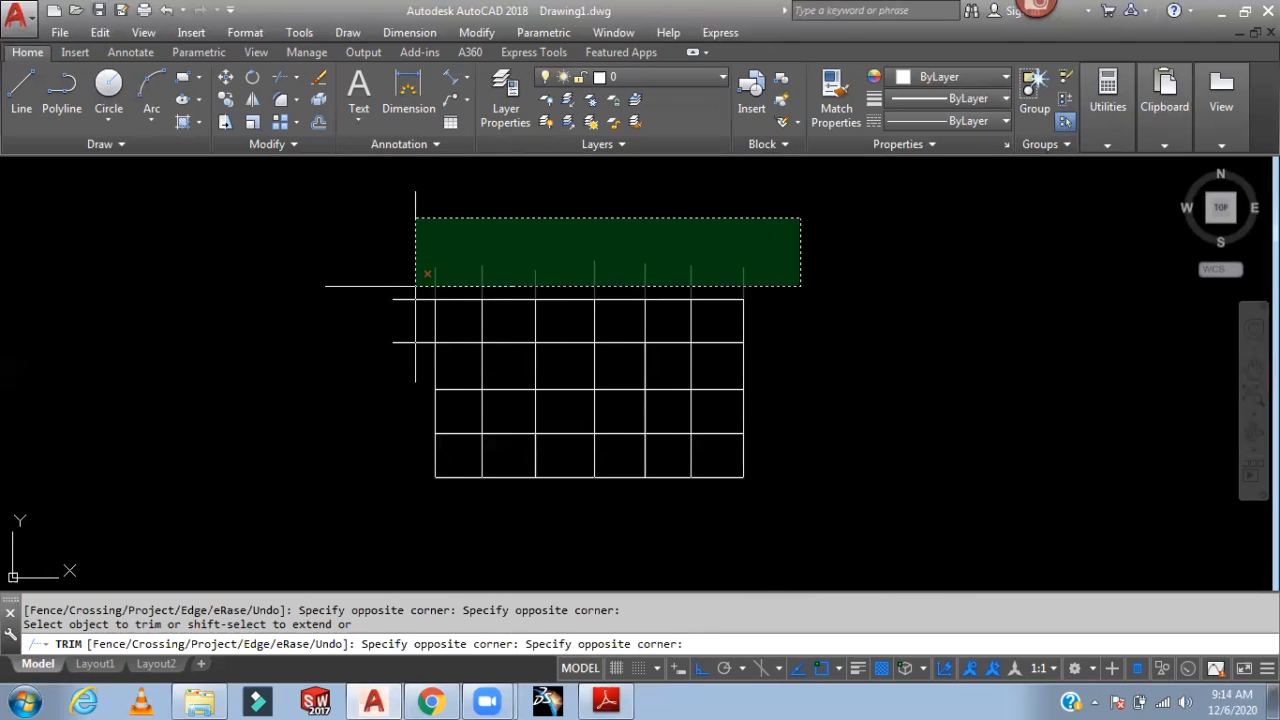
left_click(416, 286)
left_click(420, 271)
left_click(383, 387)
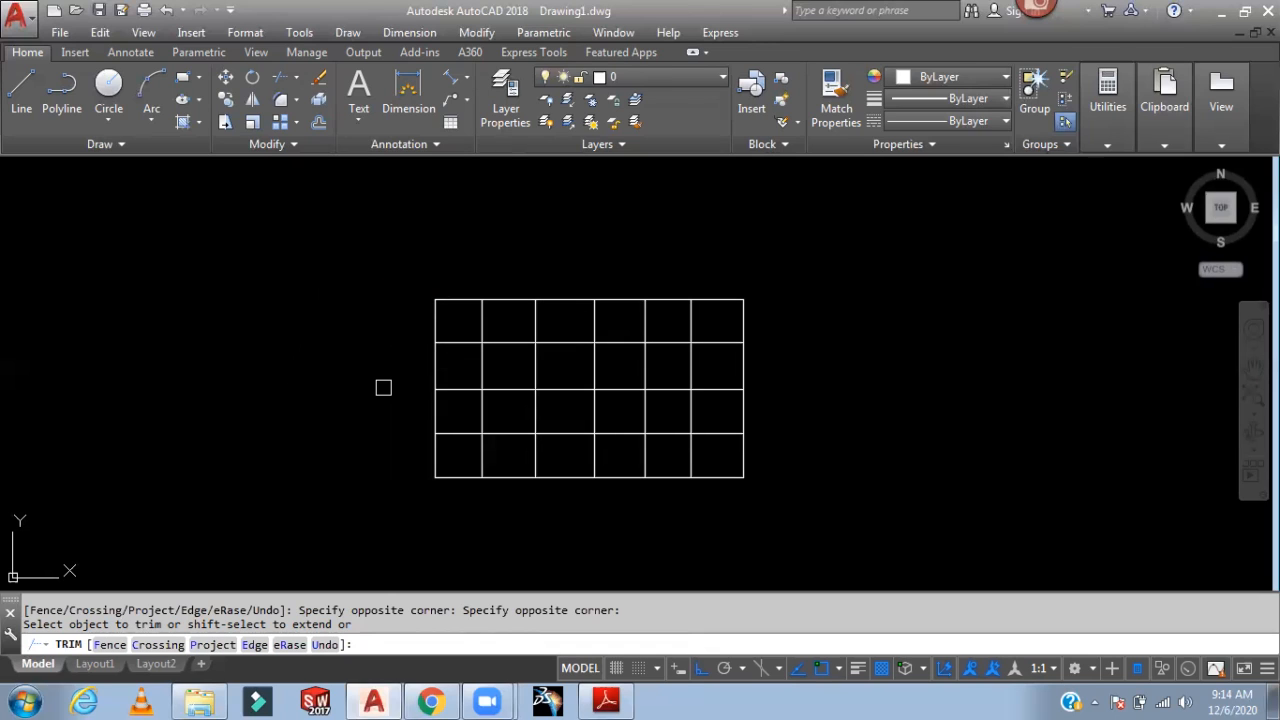
key("Escape")
Step: Beside the grid, draw a horizontal line about 95 units long and a vertical line down from its right end
middle_click_drag(786, 374, 700, 374)
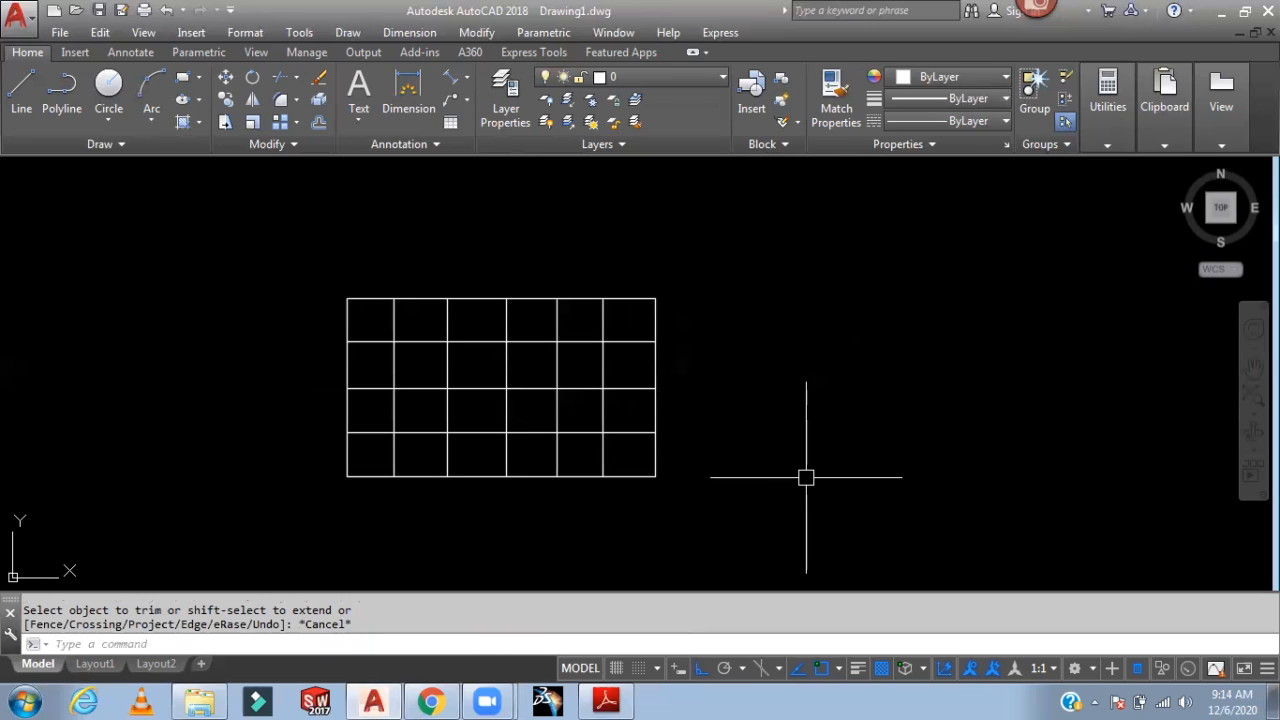
middle_click_drag(811, 474, 601, 442)
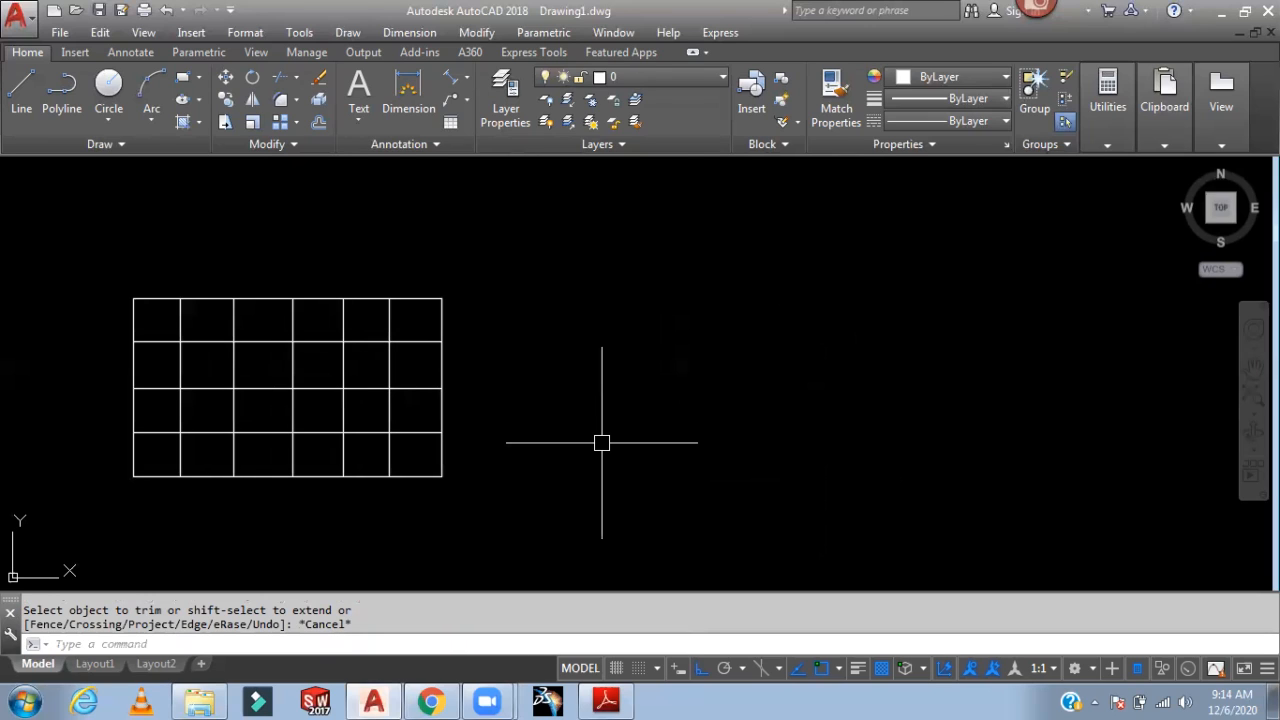
type("l")
key("Return")
left_click(594, 293)
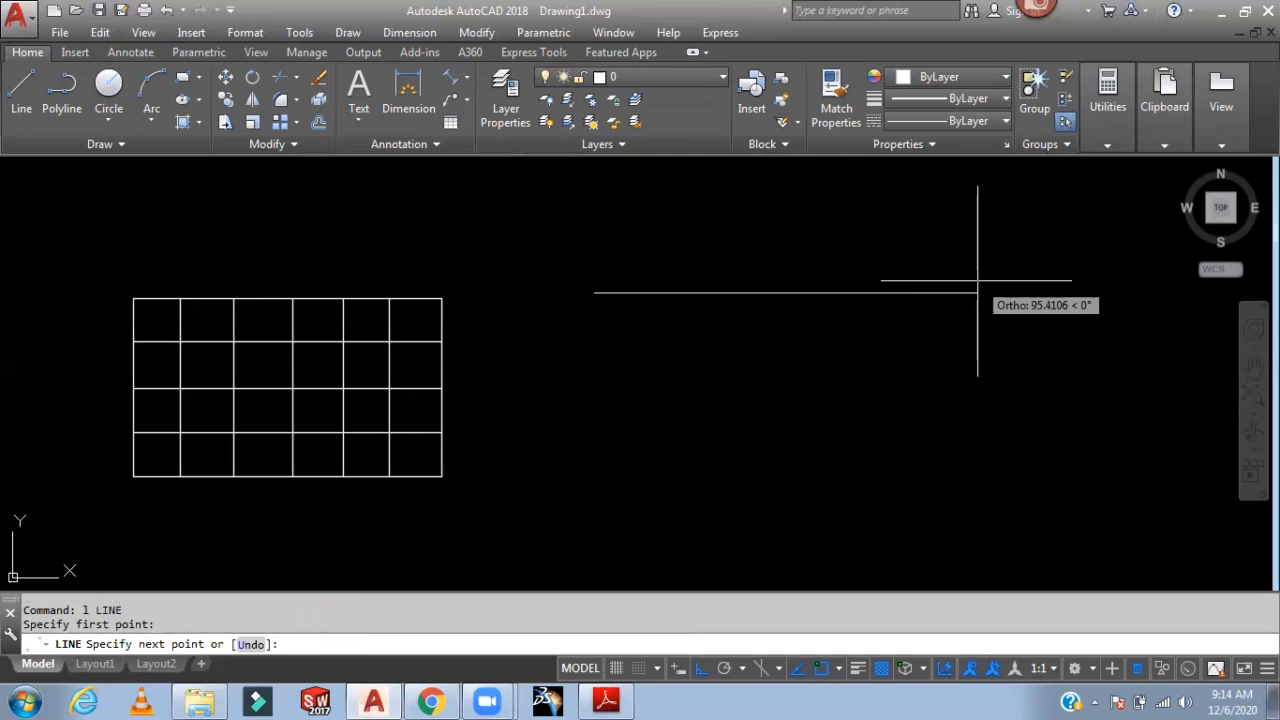
left_click(978, 282)
left_click(969, 505)
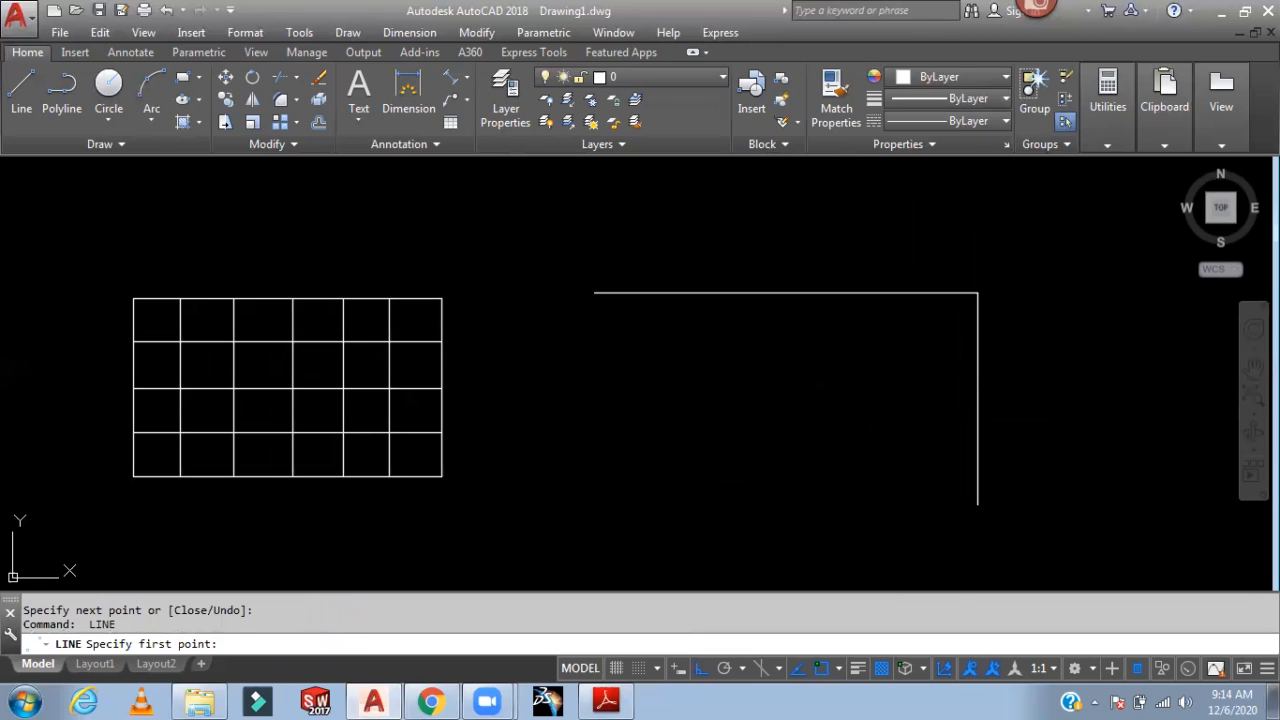
Step: Close the rectangle with a left vertical line and a bottom horizontal line that both overshoot the lower-left corner
left_click(595, 293)
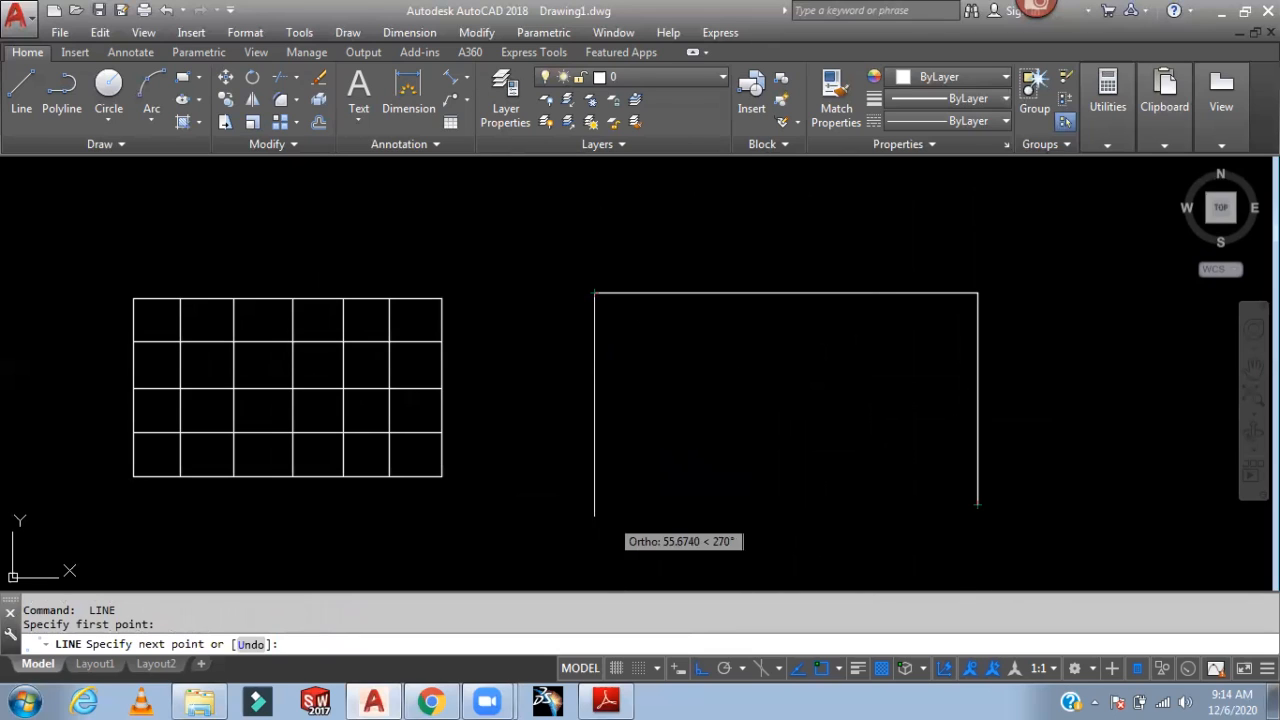
left_click(595, 543)
key("Return")
key("Return")
left_click(977, 505)
left_click(504, 505)
key("Return")
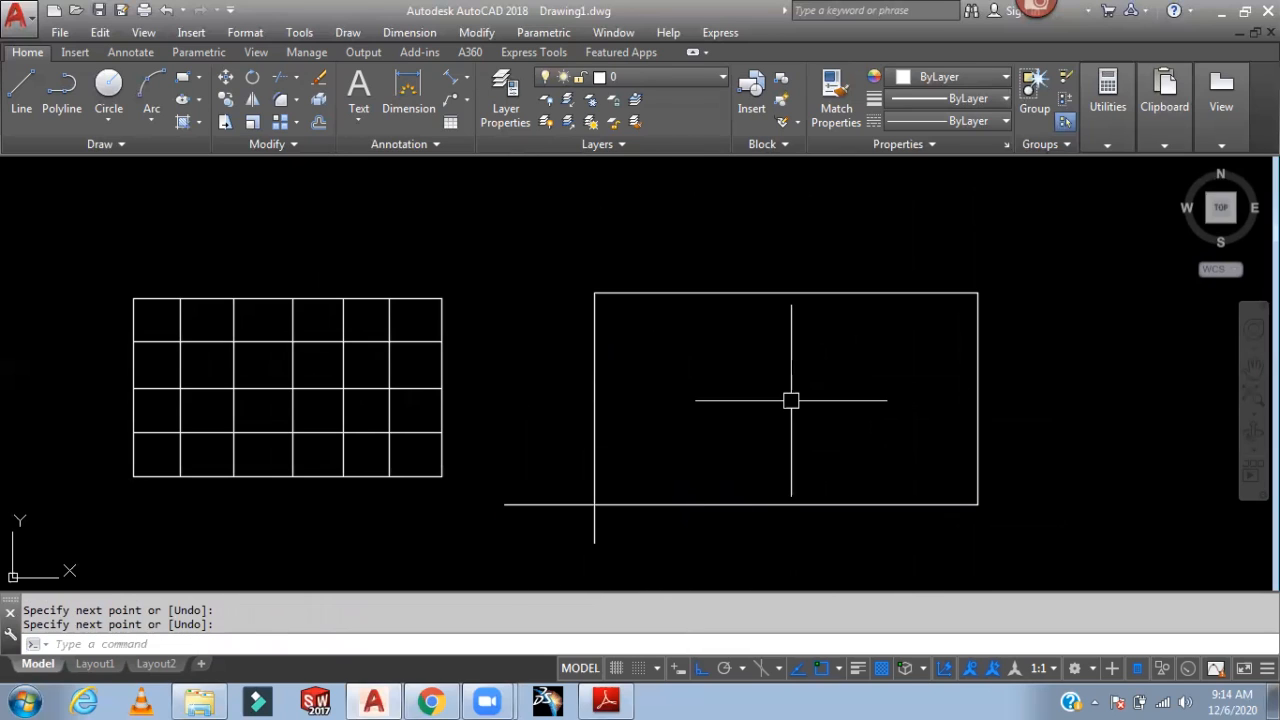
Step: Draw a circle centred on the midpoint of the rectangle's right side, reaching about halfway to its corners
type("c")
key("Return")
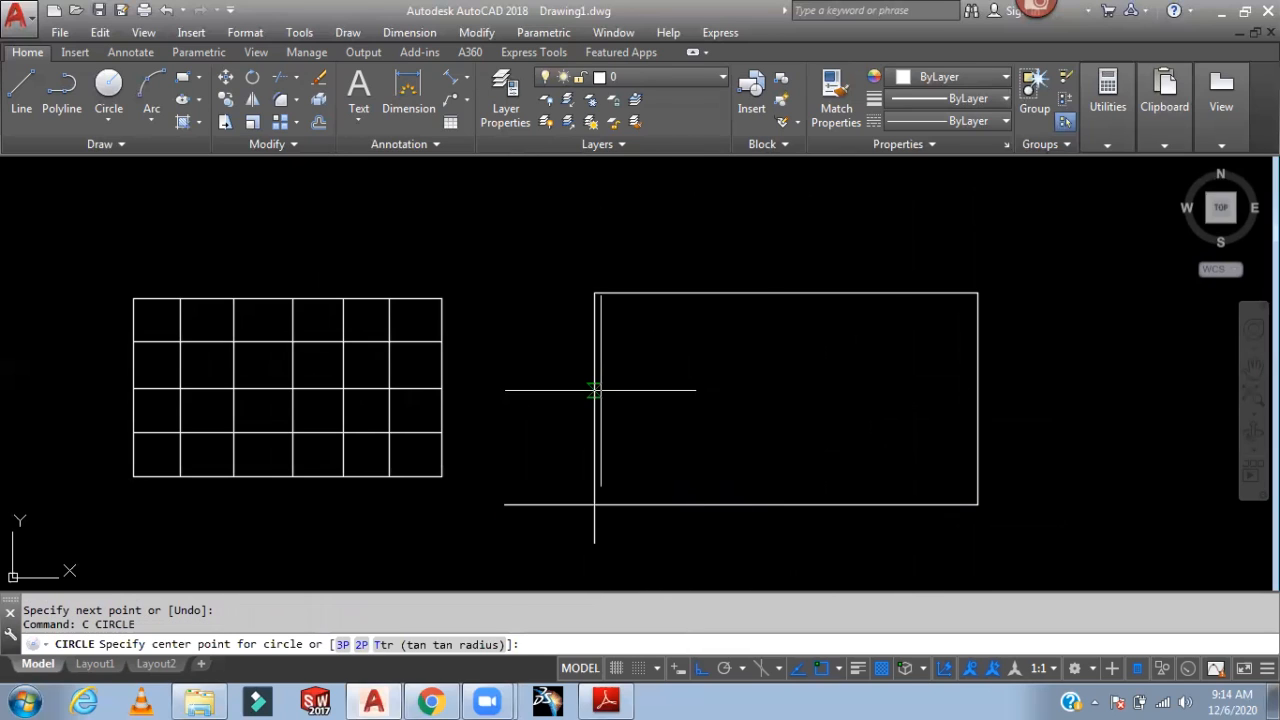
left_click(977, 398)
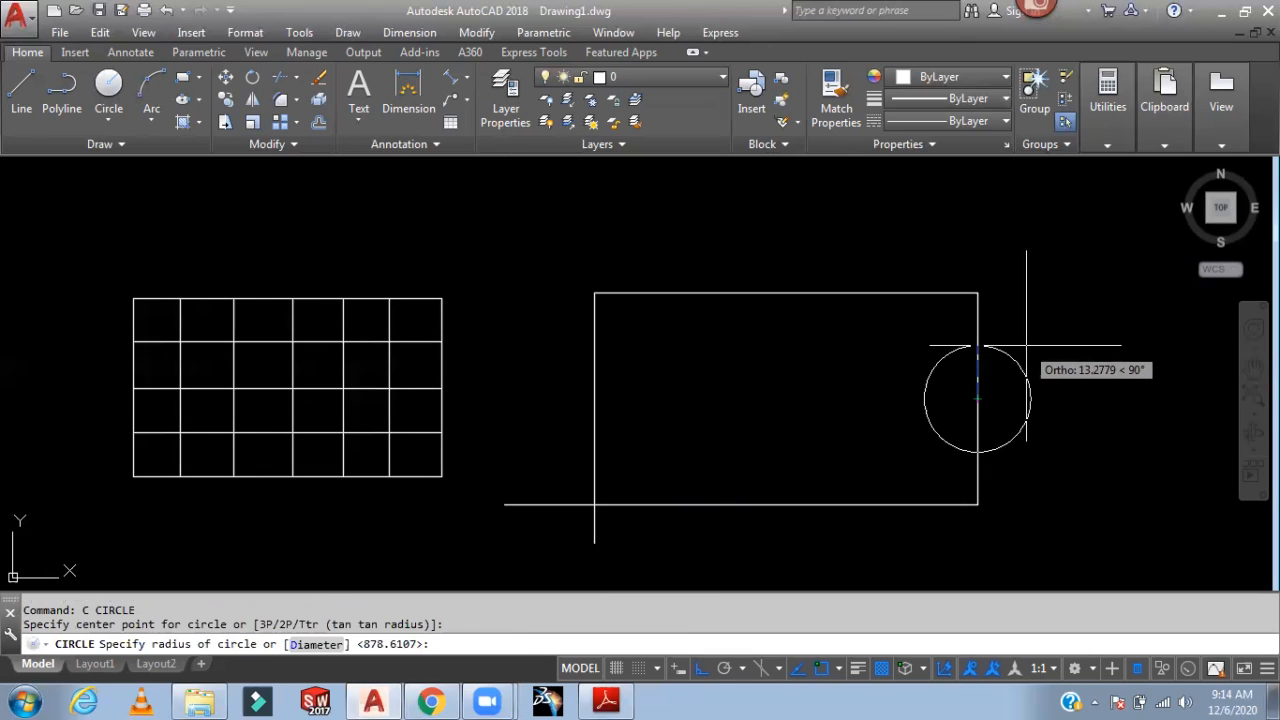
left_click(1012, 353)
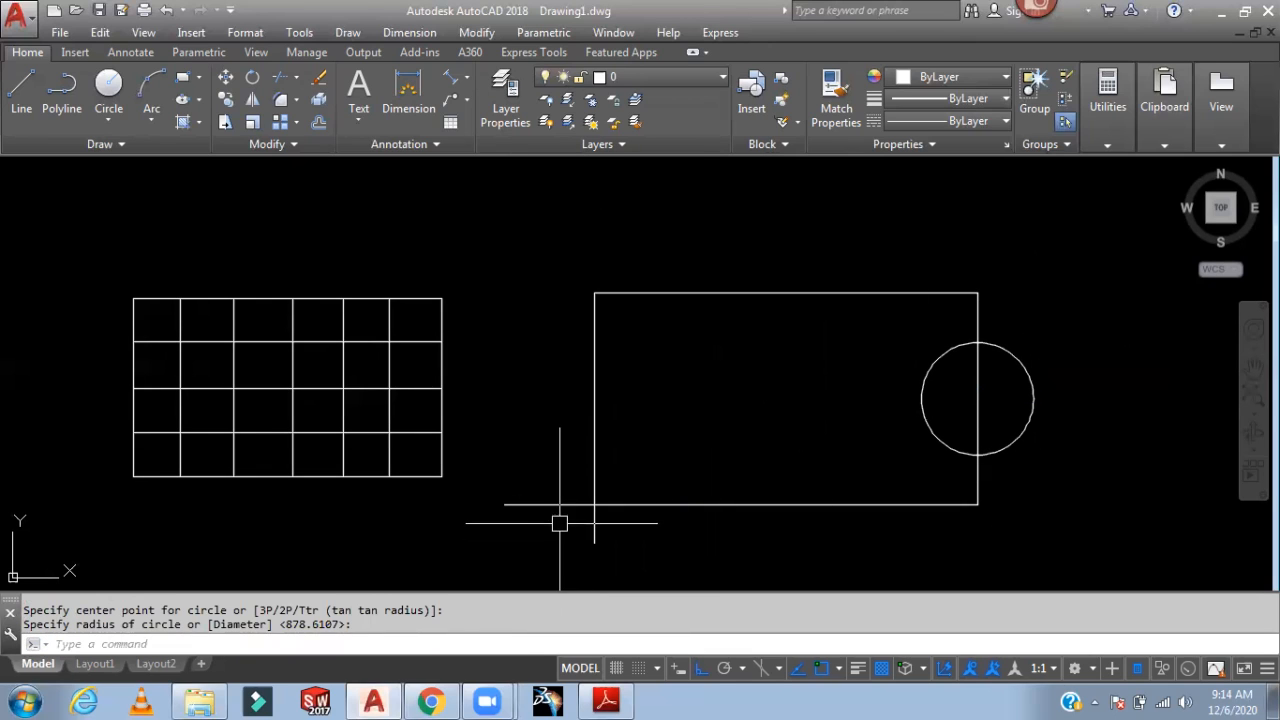
Step: Start Trim with all edges and remove the two line overhangs at the rectangle's lower-left corner
type("tr")
key("Return")
left_click(520, 504)
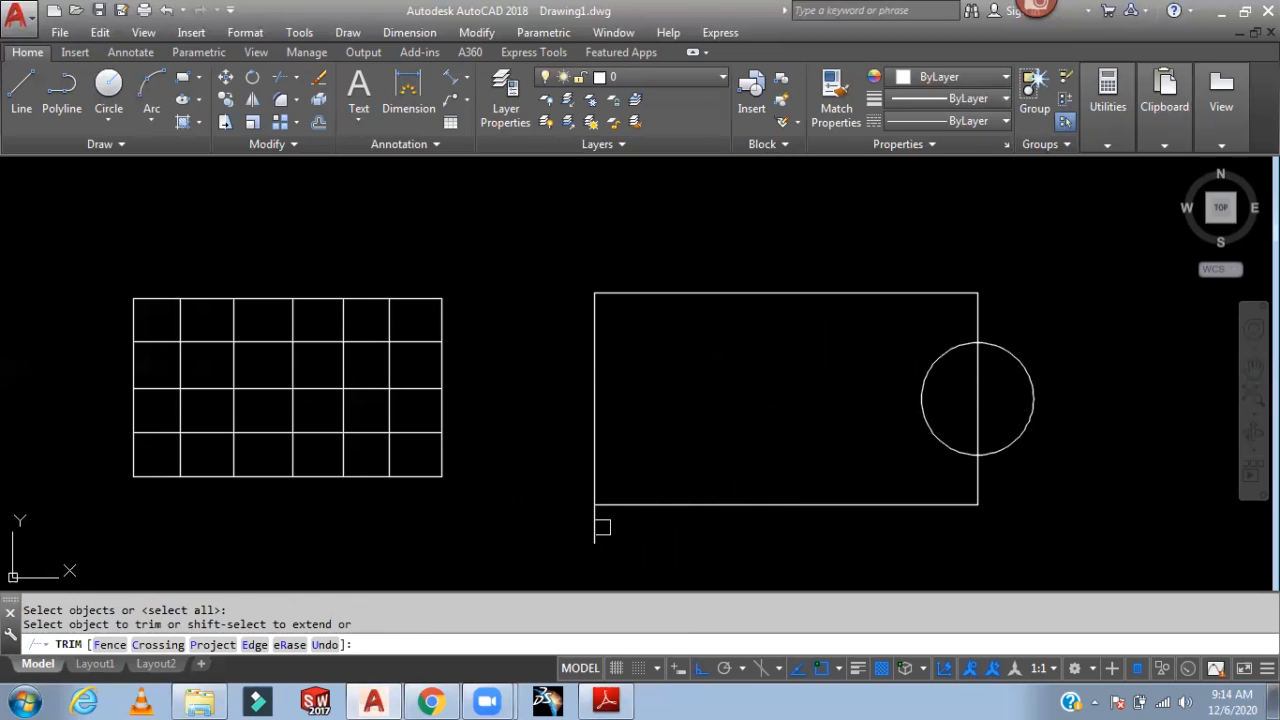
left_click(597, 517)
left_click(602, 528)
Step: Trim the circle's outer half and the part of the rectangle's right side inside the circle, leaving a semicircular notch
left_click(982, 374)
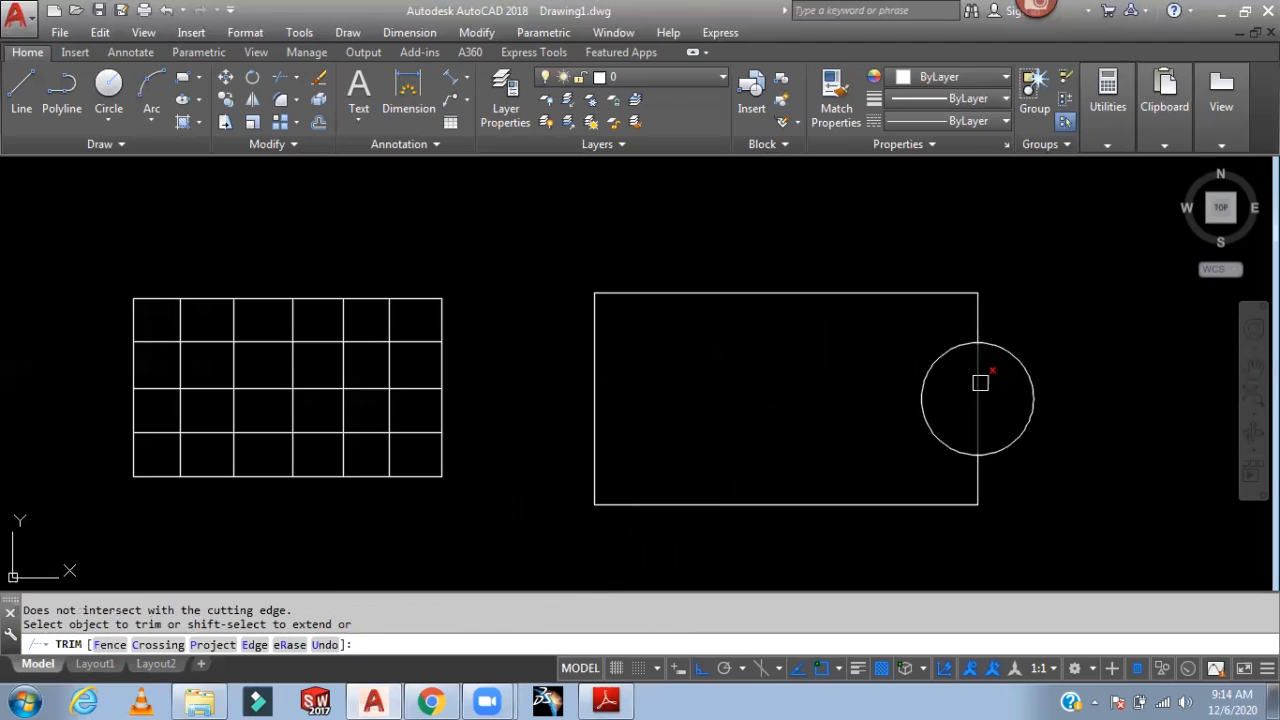
left_click(1028, 372)
left_click(976, 380)
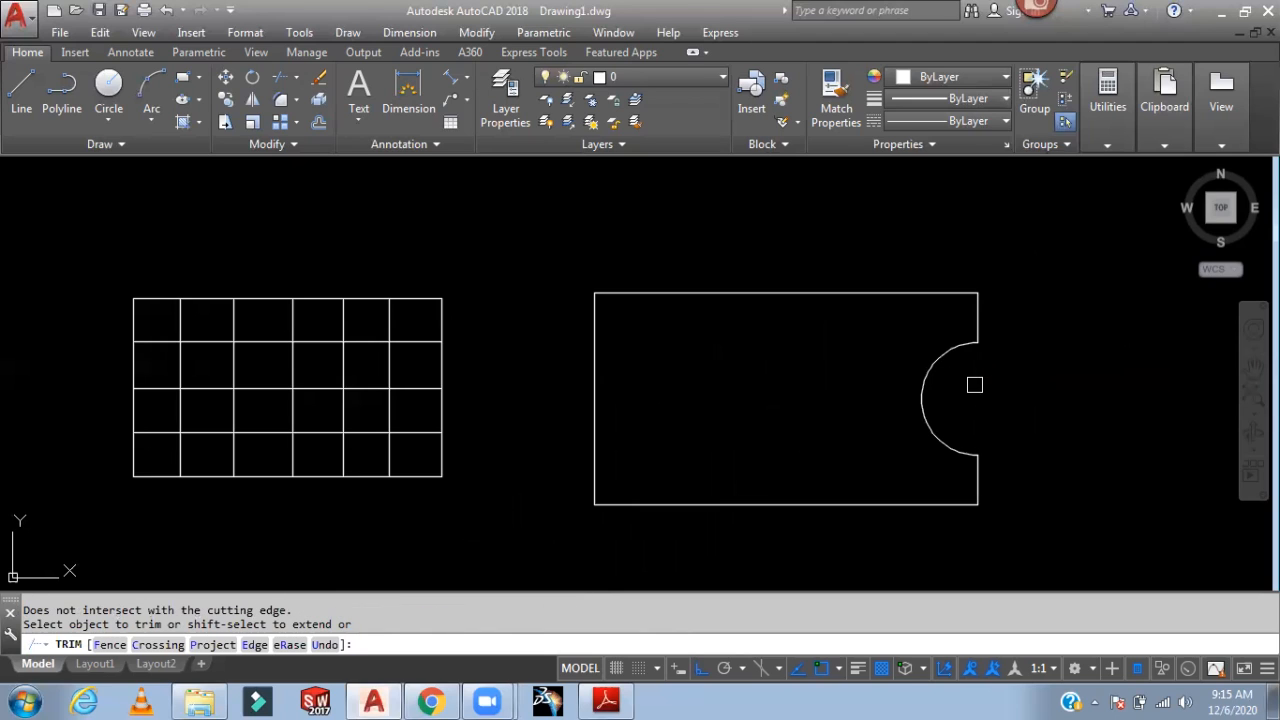
key("Escape")
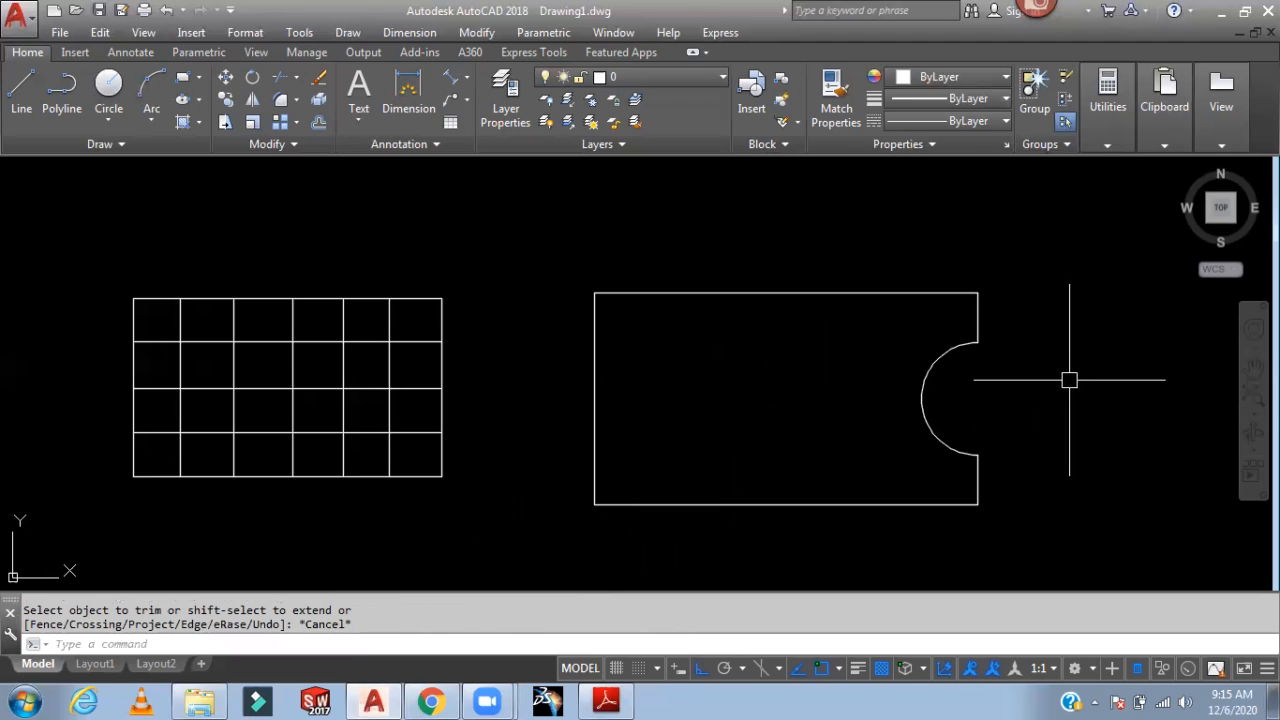
Step: With Ortho off, draw a slanted line crossing the rectangle's left and top sides near the upper-left corner
middle_click_drag(1066, 377, 1003, 340)
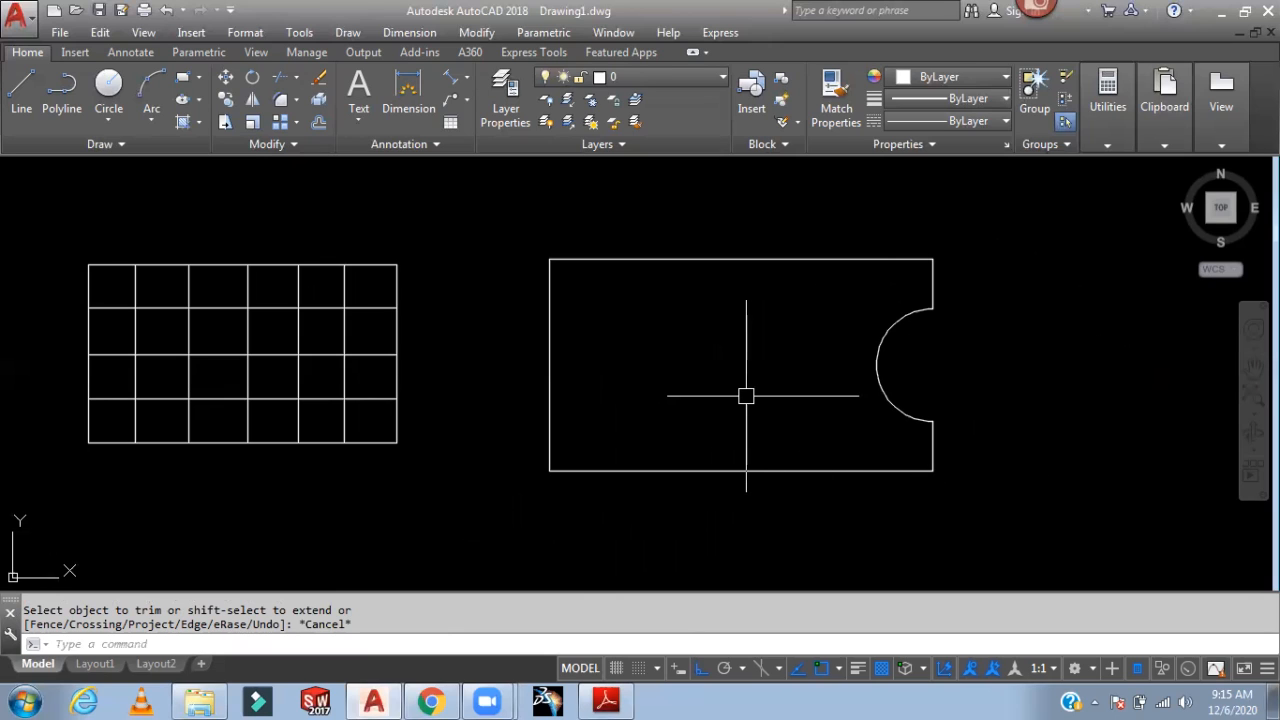
scroll(746, 396, "down", 2)
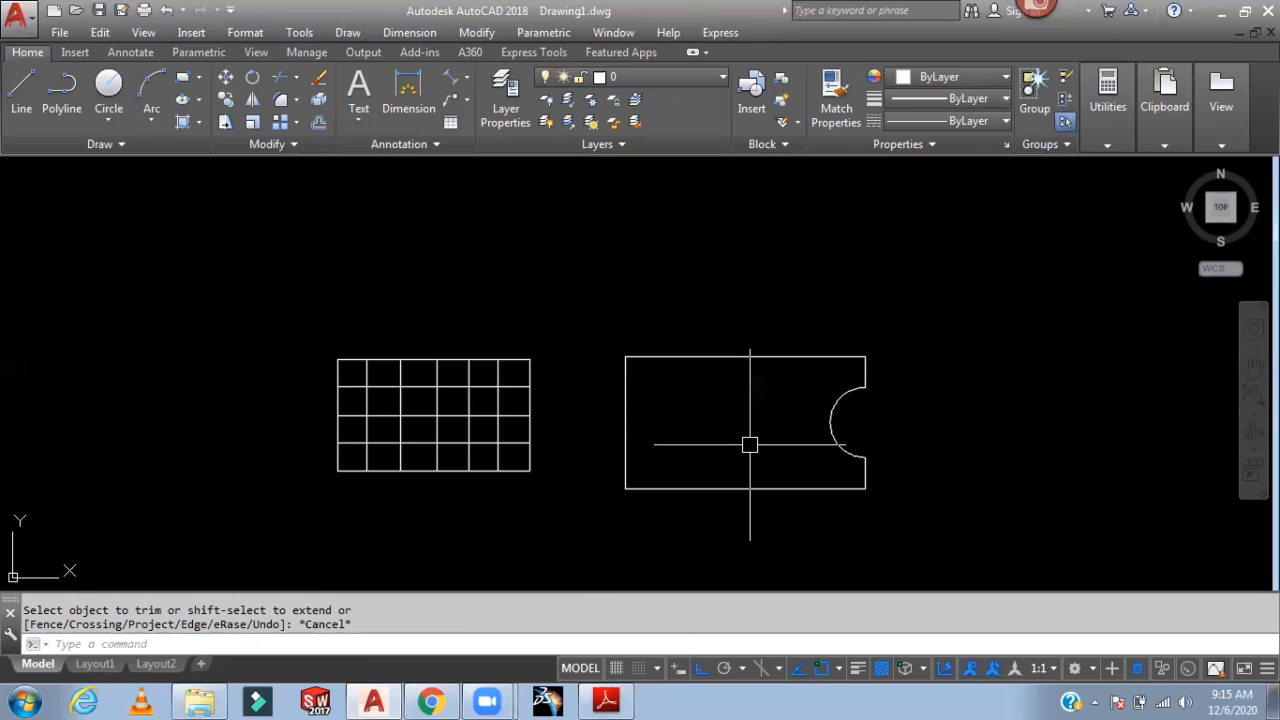
type("l")
key("Return")
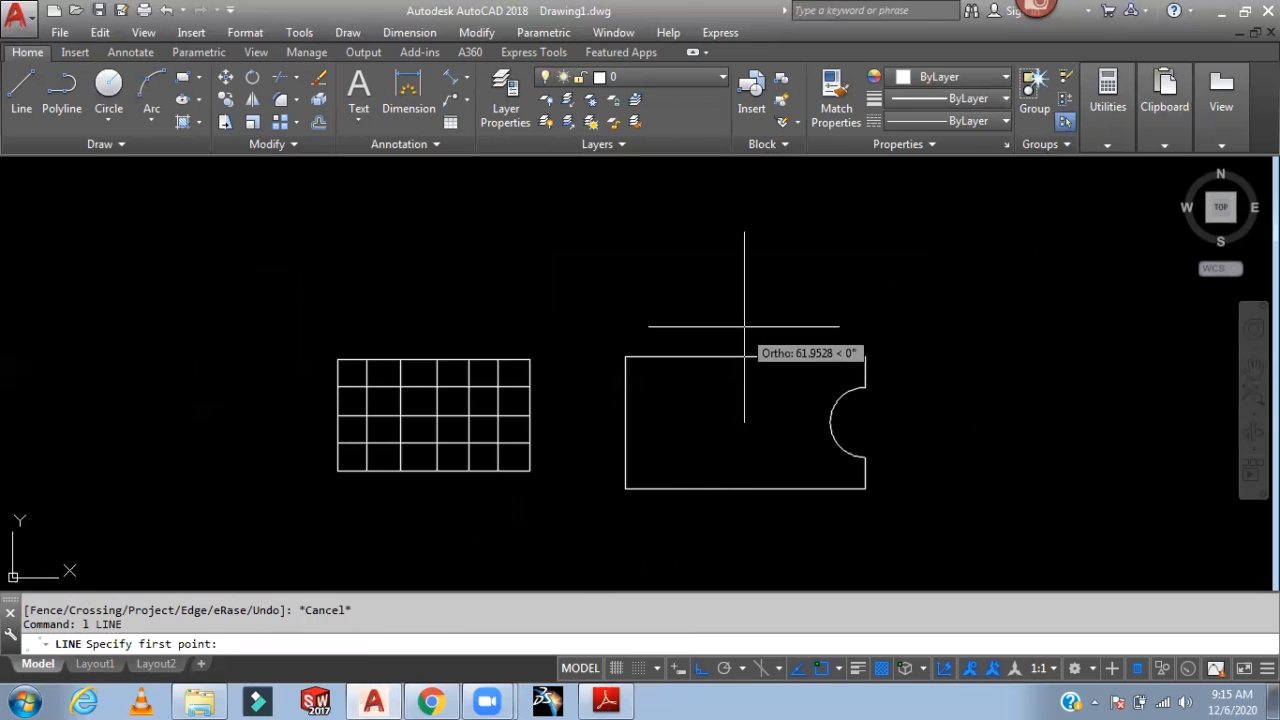
left_click(740, 490)
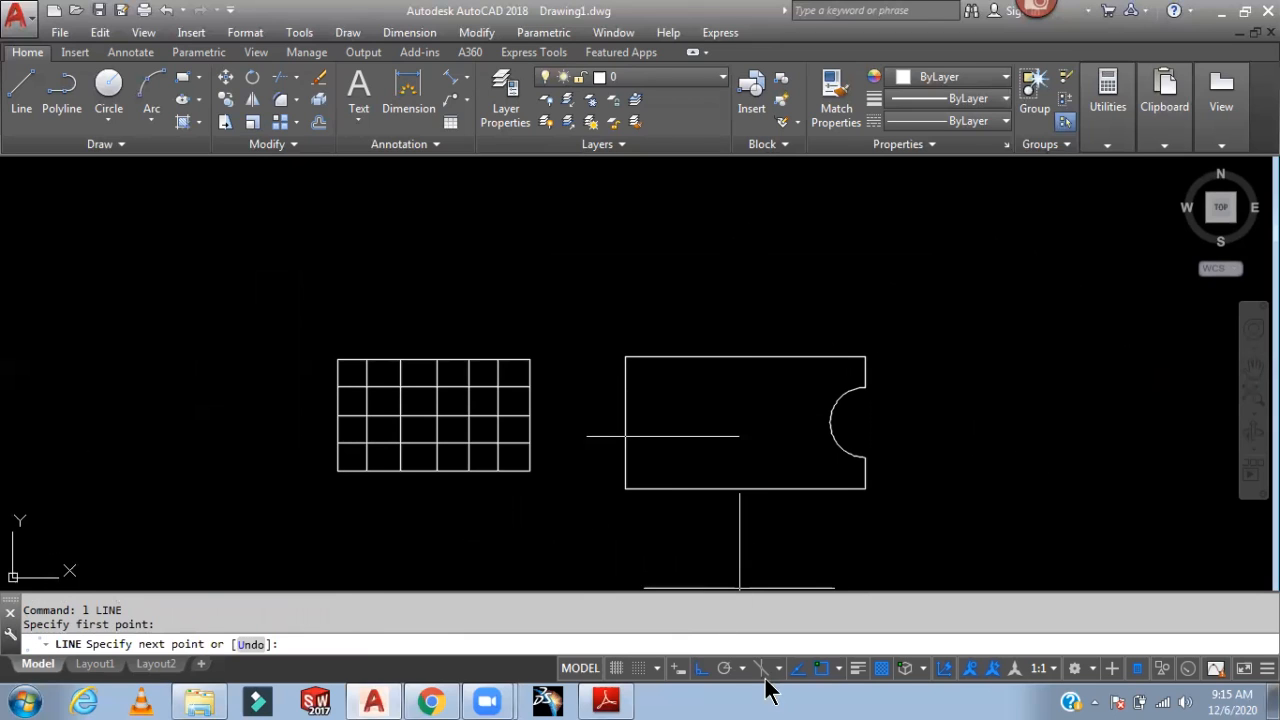
left_click(701, 668)
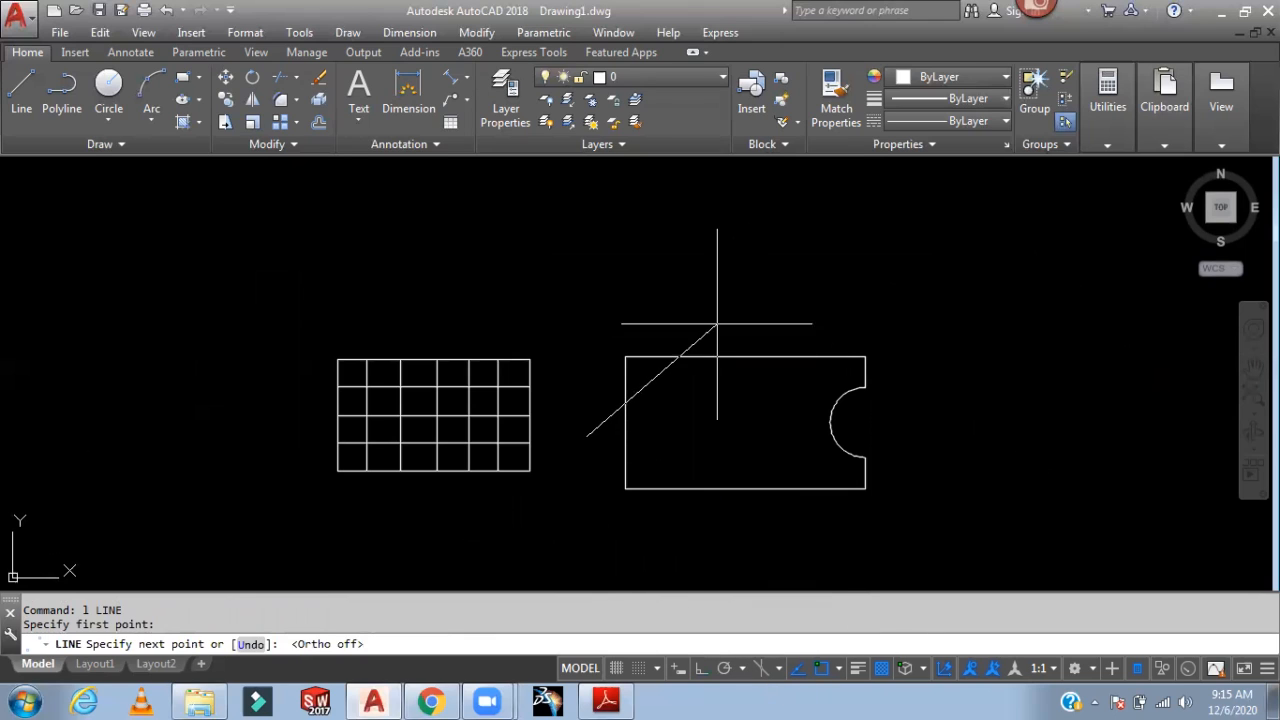
left_click(754, 316)
key("Escape")
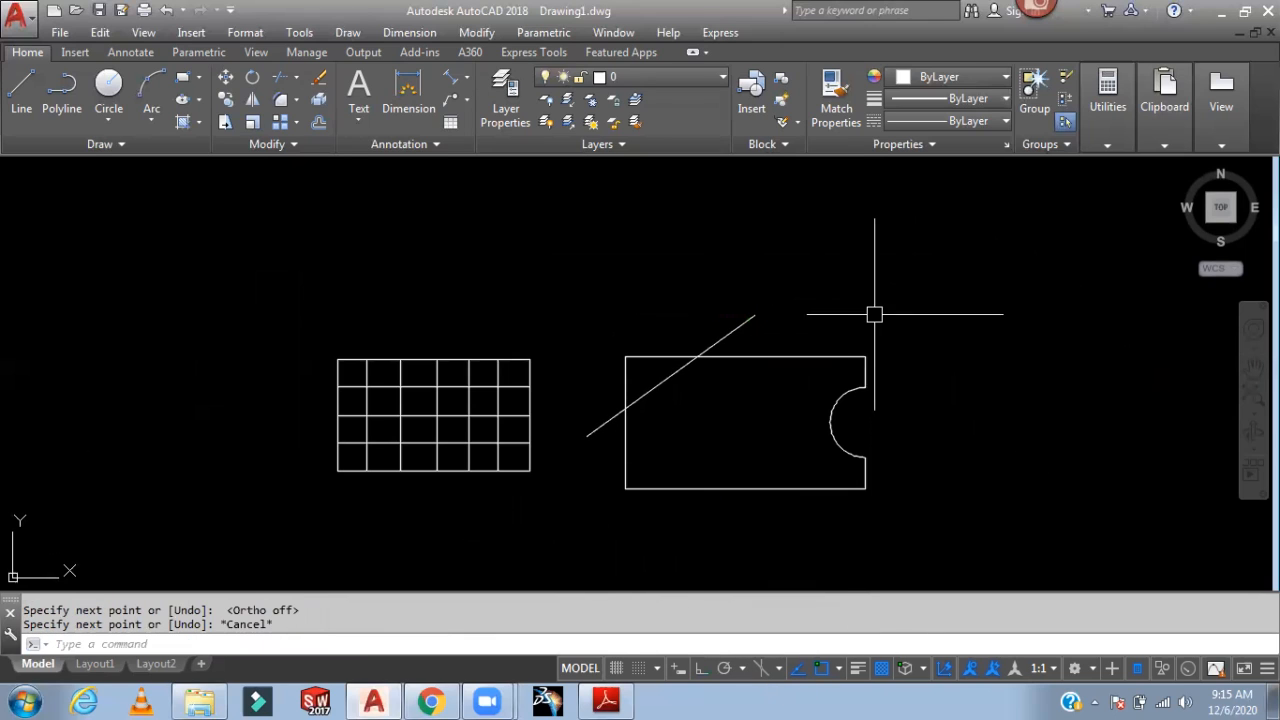
Step: Using Trim with all edges, remove the slanted line's overhanging ends and cut off the rectangle's upper-left corner
type("tr")
key("Return")
key("Return")
left_click(740, 321)
left_click(662, 355)
left_click(606, 420)
key("Escape")
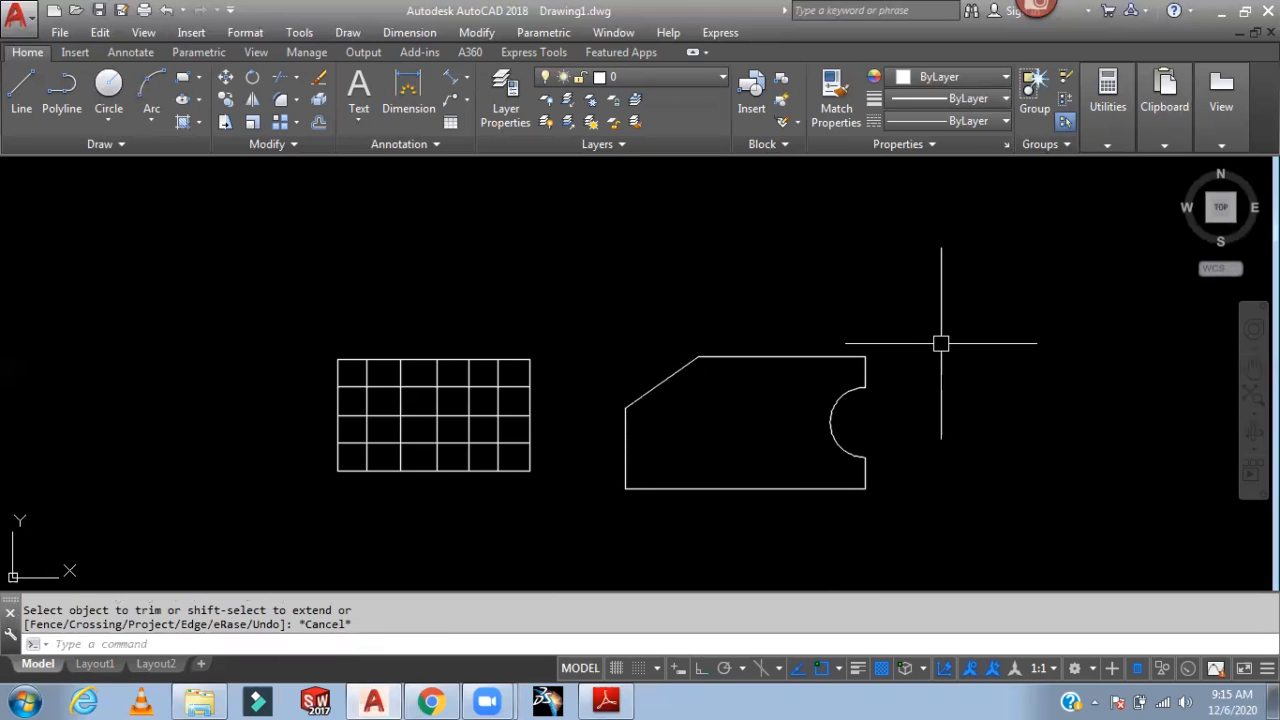
Step: Switch to the lecture PDF in Adobe Reader and go to the slide on the Extend command
middle_click_drag(997, 378, 897, 341)
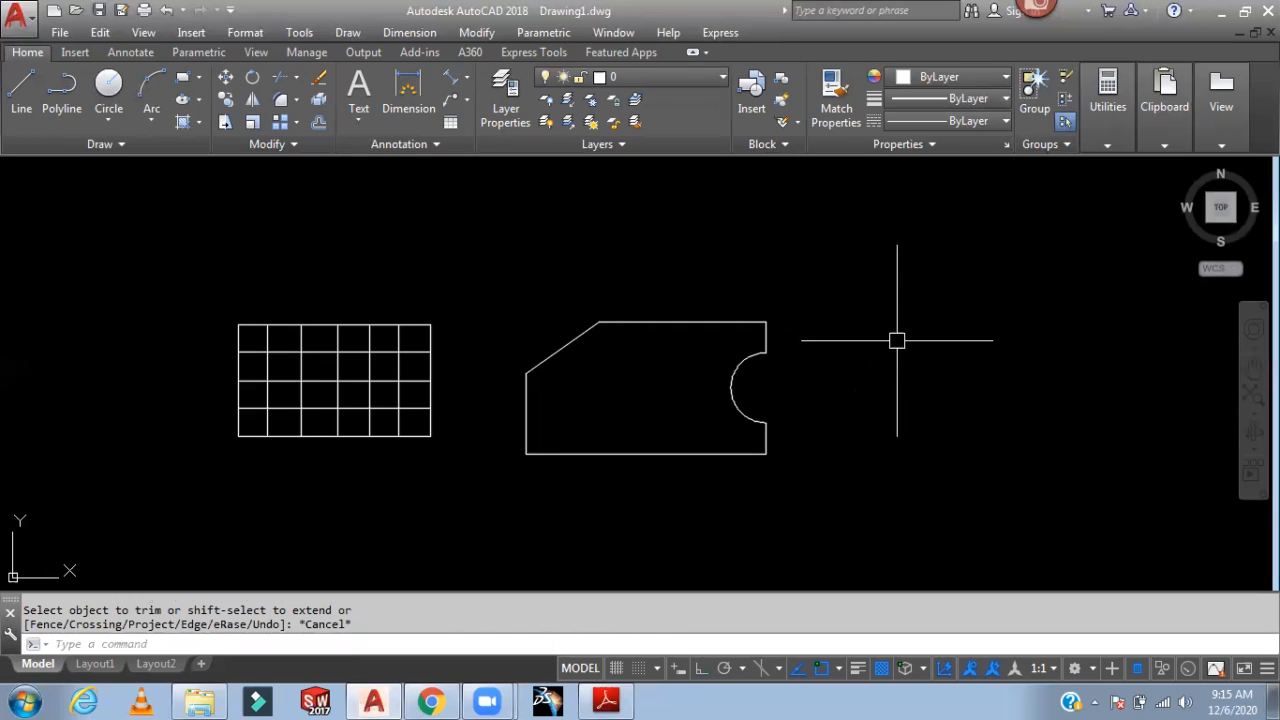
middle_click_drag(897, 341, 950, 312)
left_click(606, 701)
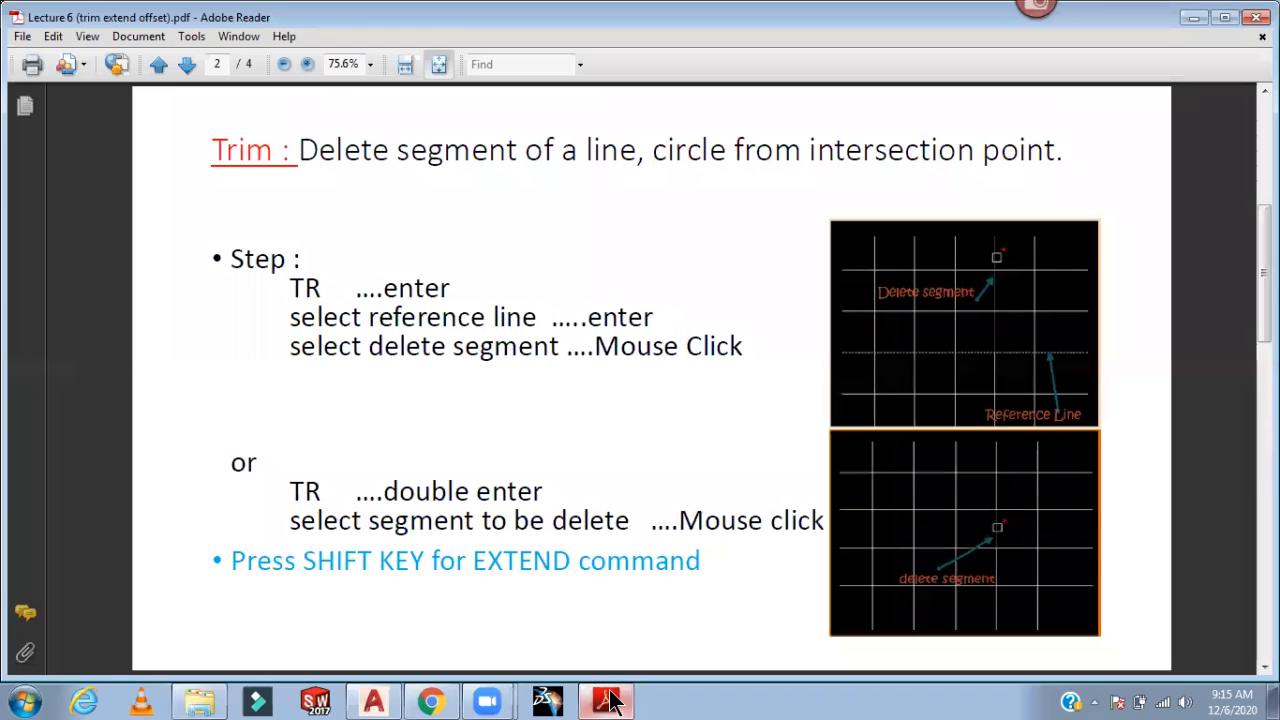
scroll(532, 475, "down", 3)
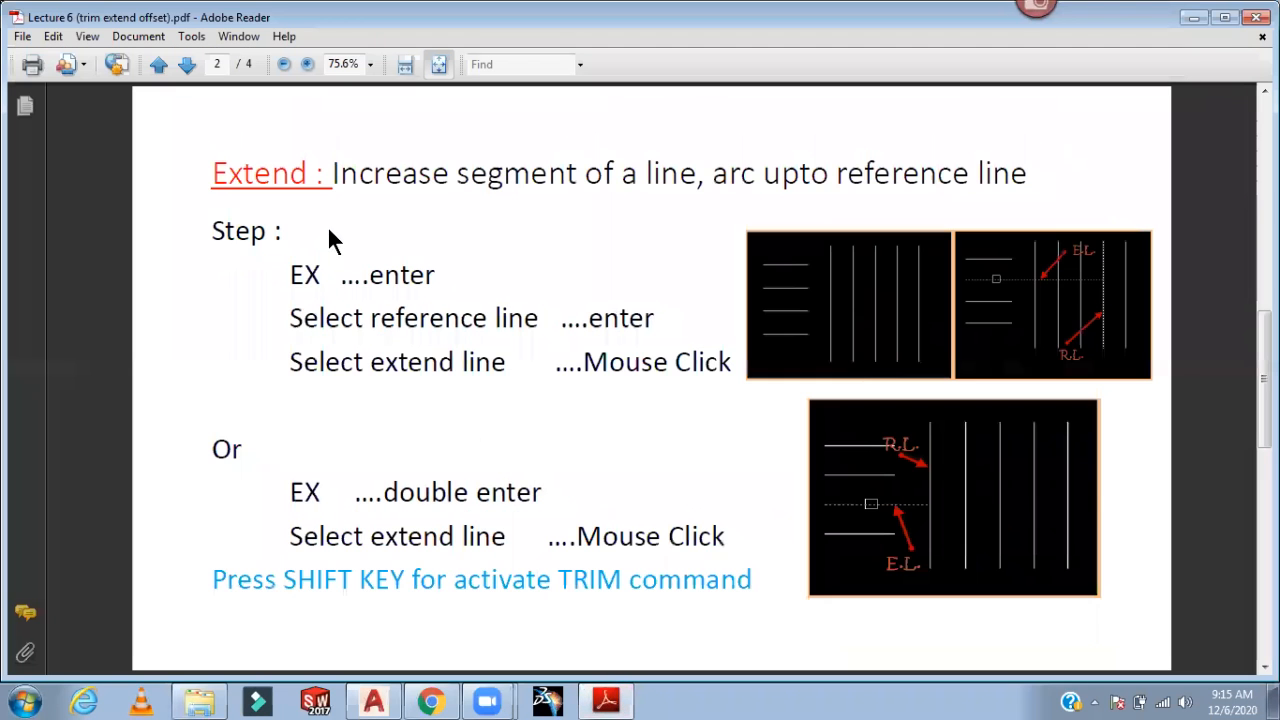
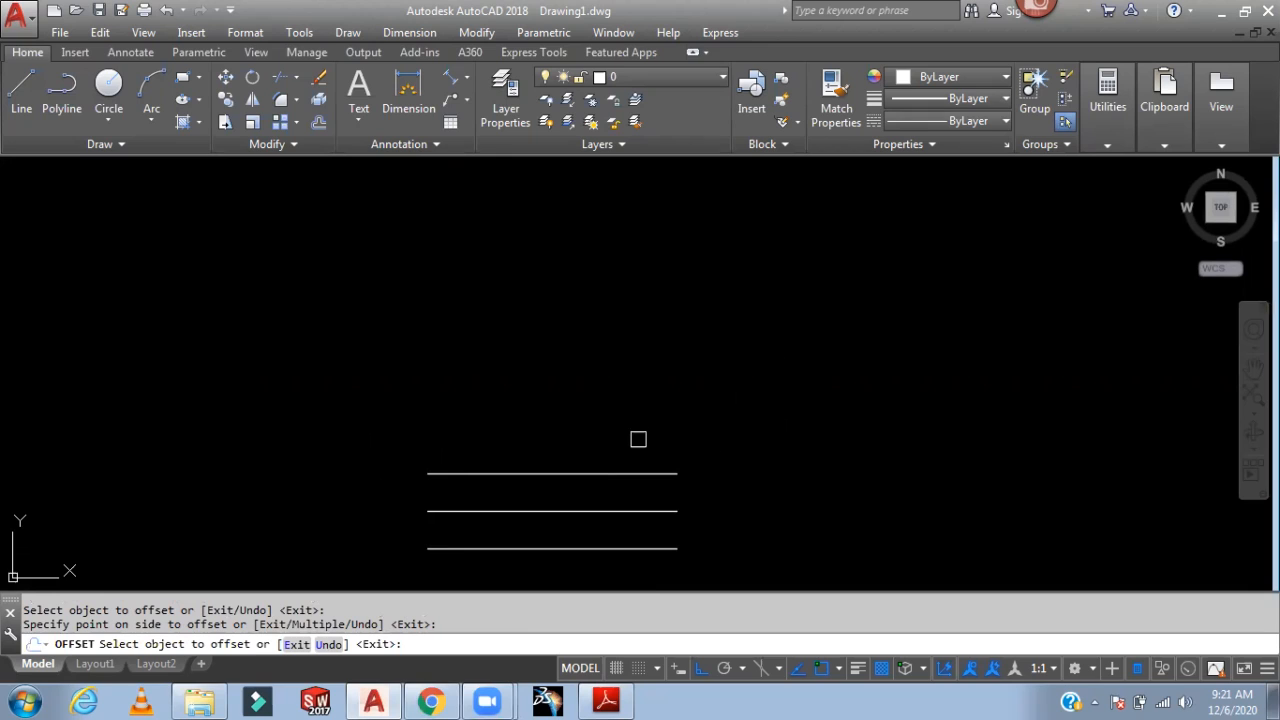
Step: In Offset, use the Multiple option to make three more parallel copies above the top horizontal line
left_click(598, 472)
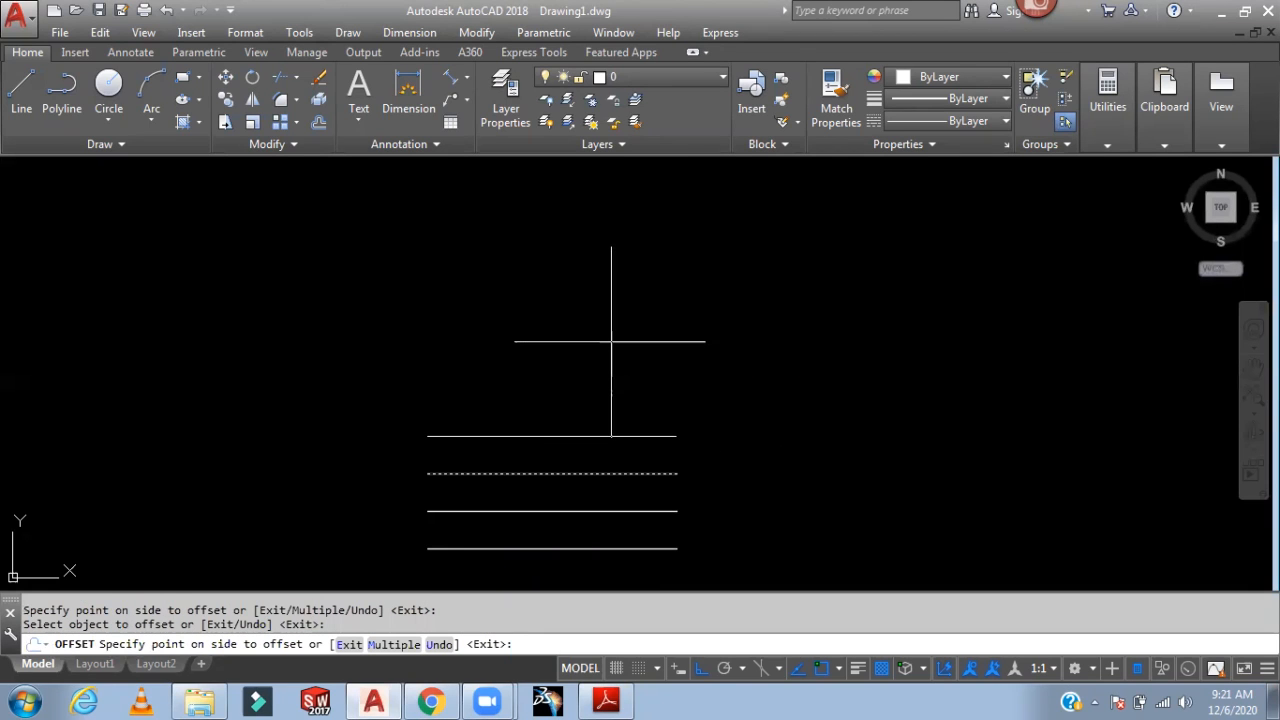
type("m")
key("Return")
left_click(601, 350)
left_click(602, 326)
left_click(602, 324)
key("Return")
middle_click_drag(766, 331, 726, 276)
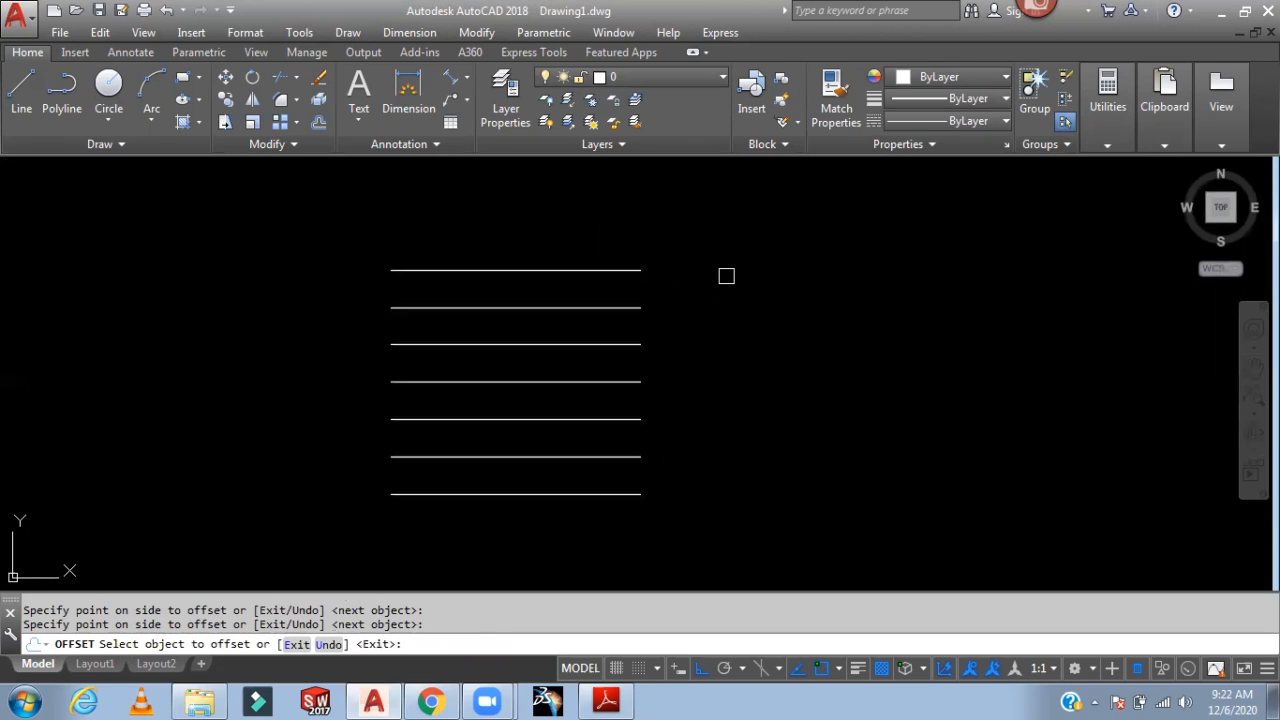
Step: Draw a vertical line joining the left ends of the horizontal lines, from the top line to the bottom line
key("Escape")
type("l")
key("Return")
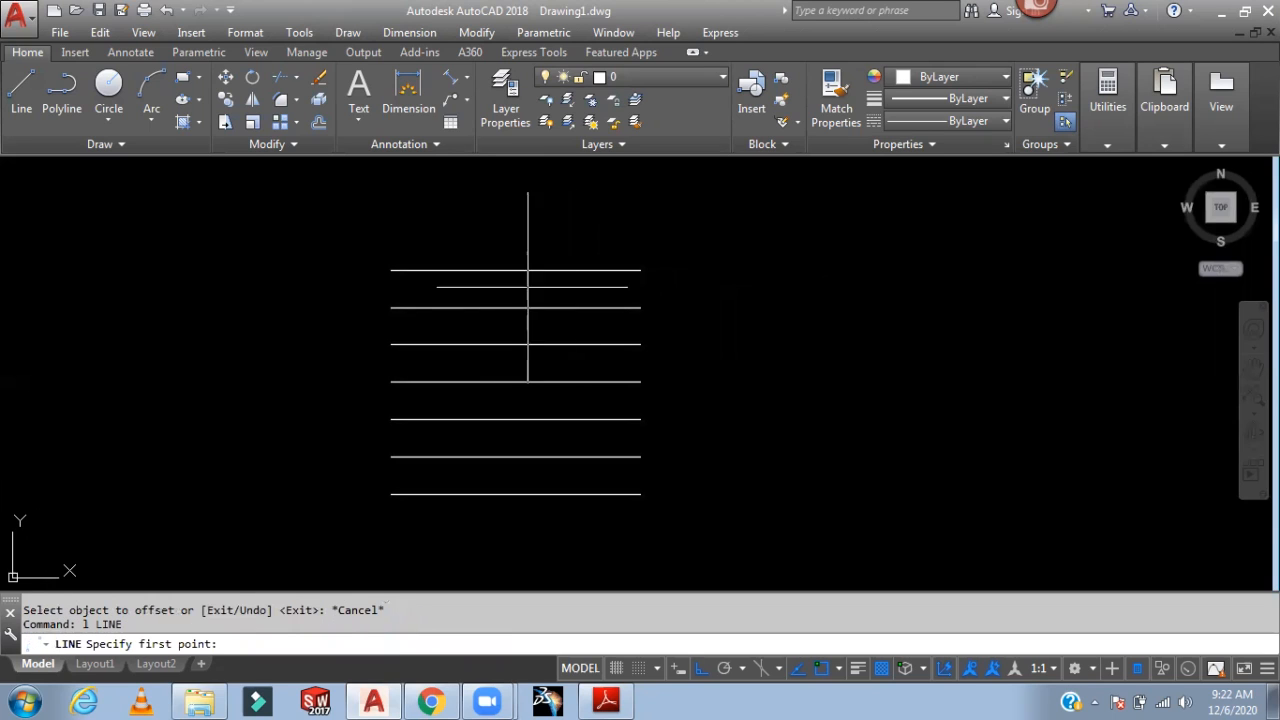
left_click(391, 270)
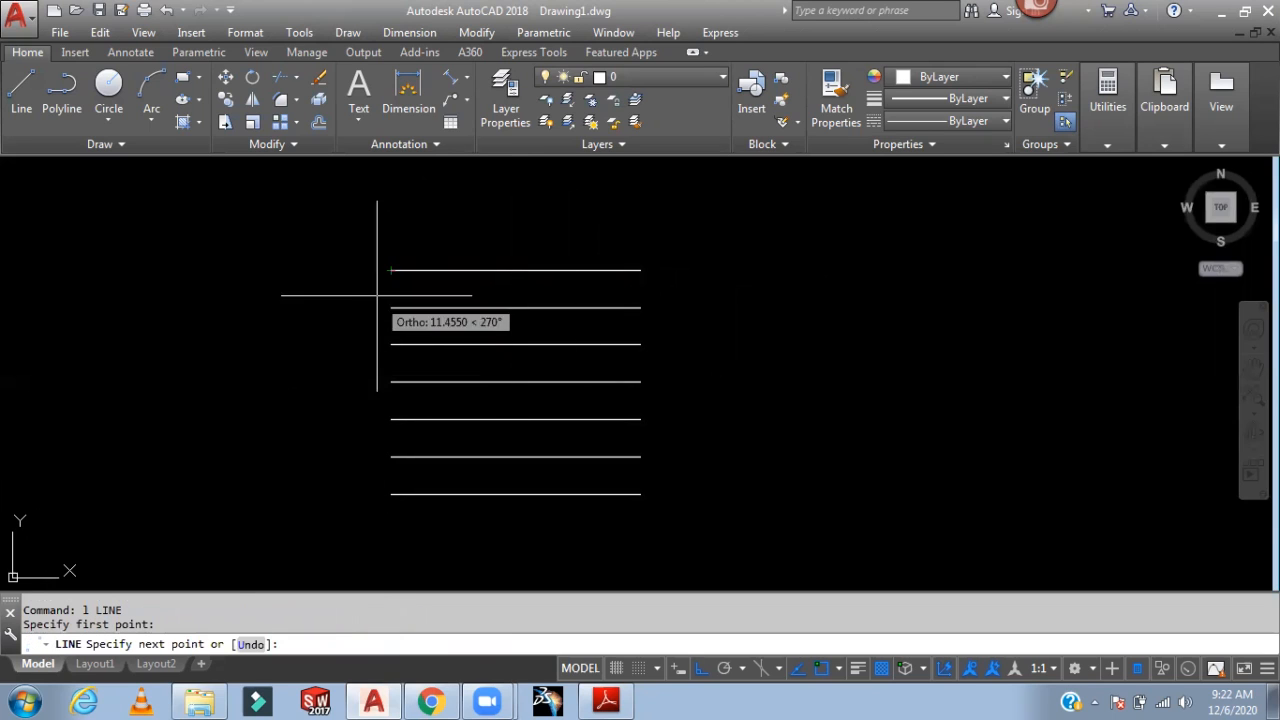
left_click(391, 494)
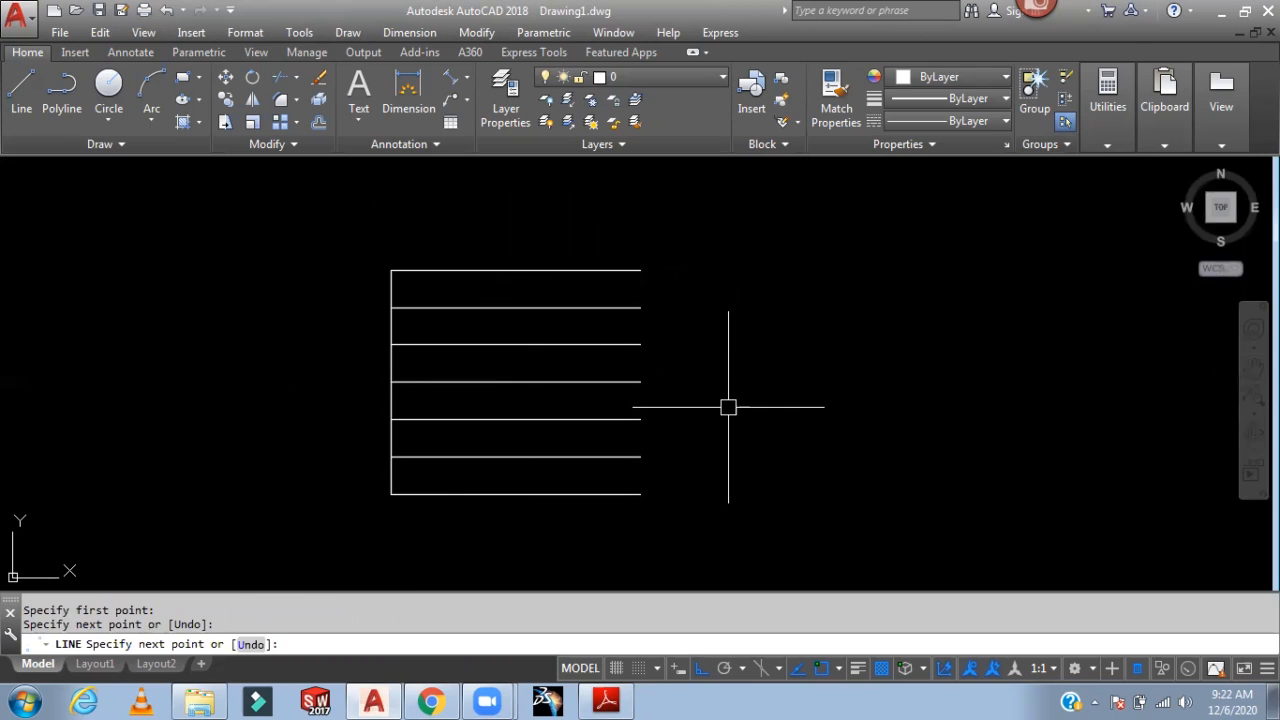
key("Return")
Step: Offset the vertical line by 15 with the Multiple option, making seven parallel copies to its right
type("o")
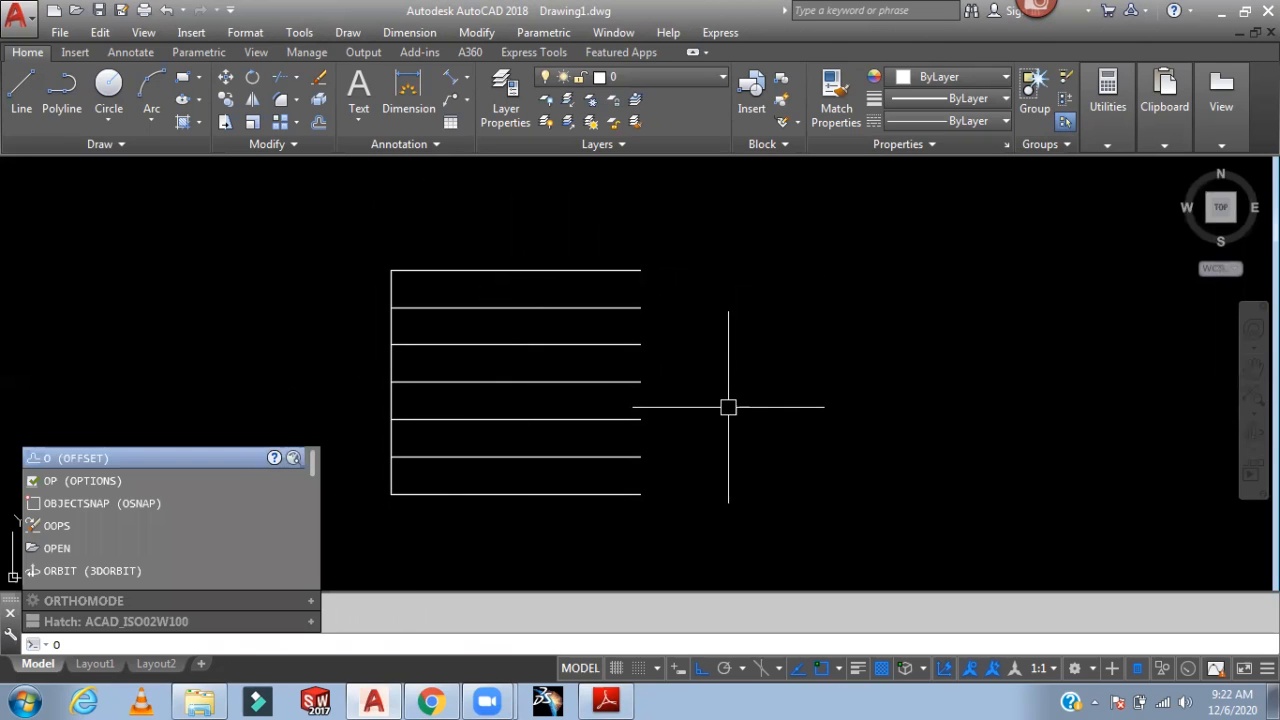
key("Return")
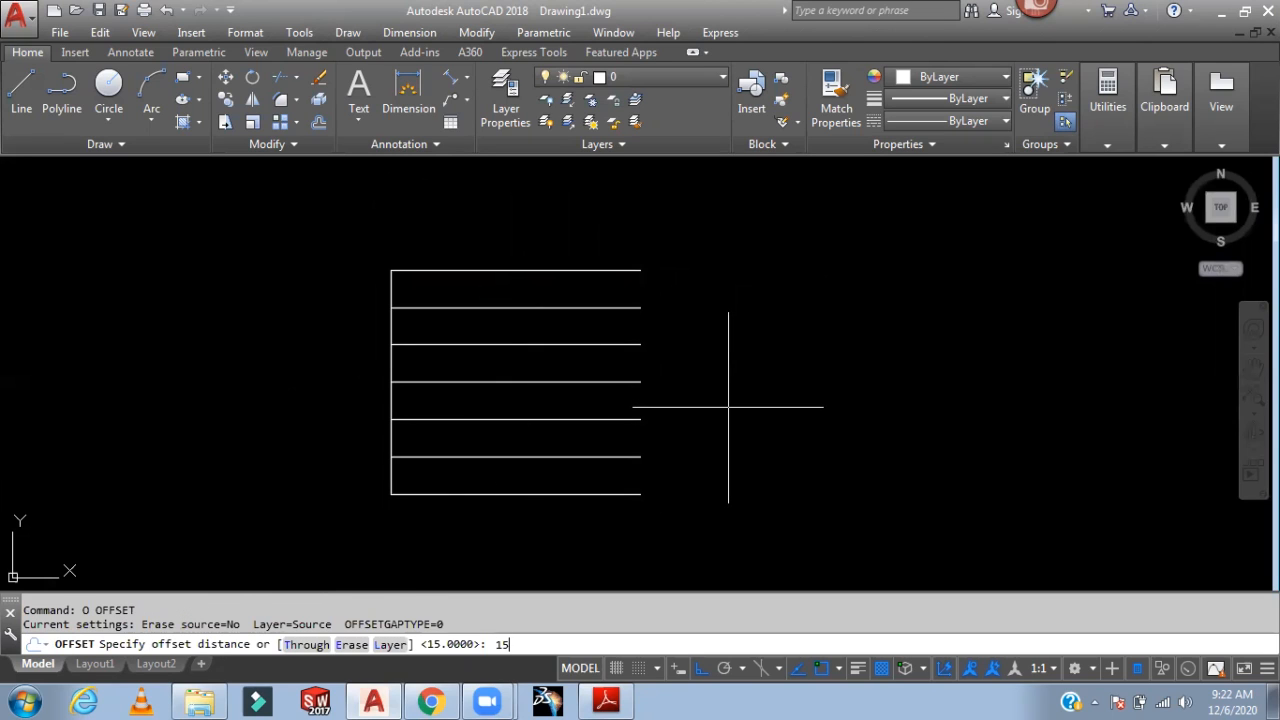
key("Return")
left_click(391, 363)
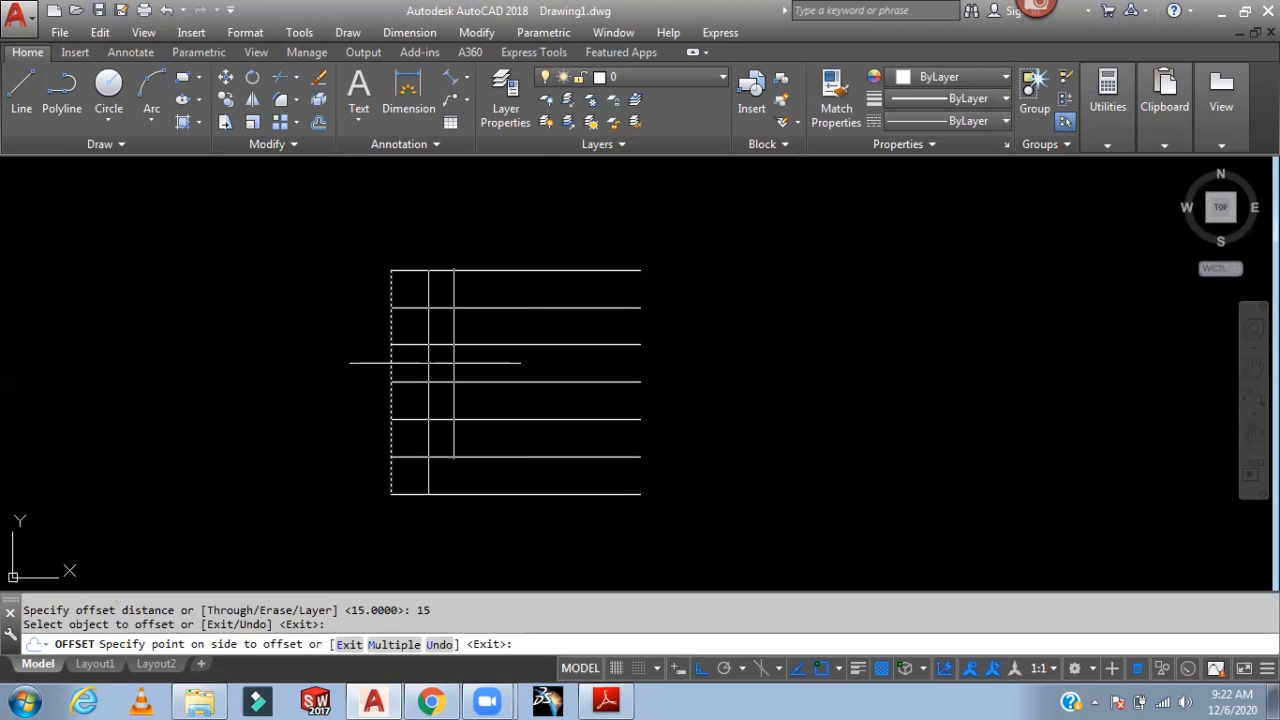
type("m")
key("Return")
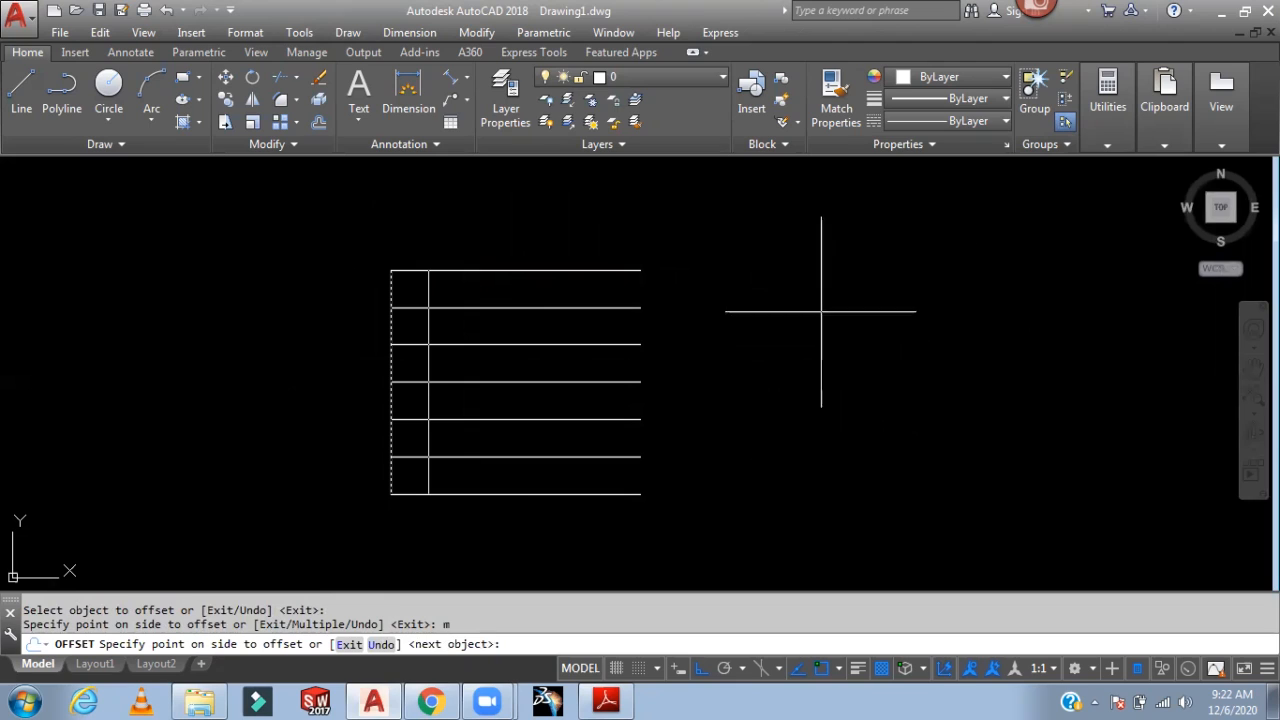
left_click(789, 318)
left_click(755, 338)
left_click(764, 364)
left_click(766, 370)
left_click(799, 365)
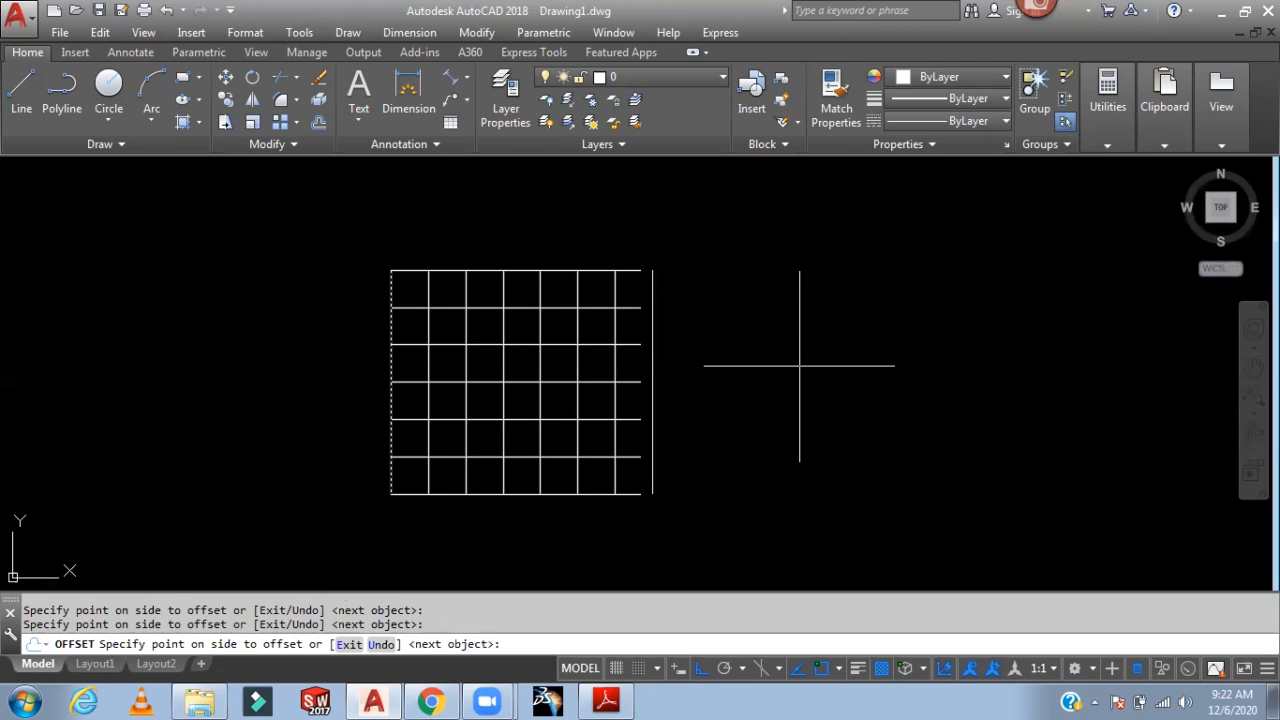
left_click(829, 366)
key("Return")
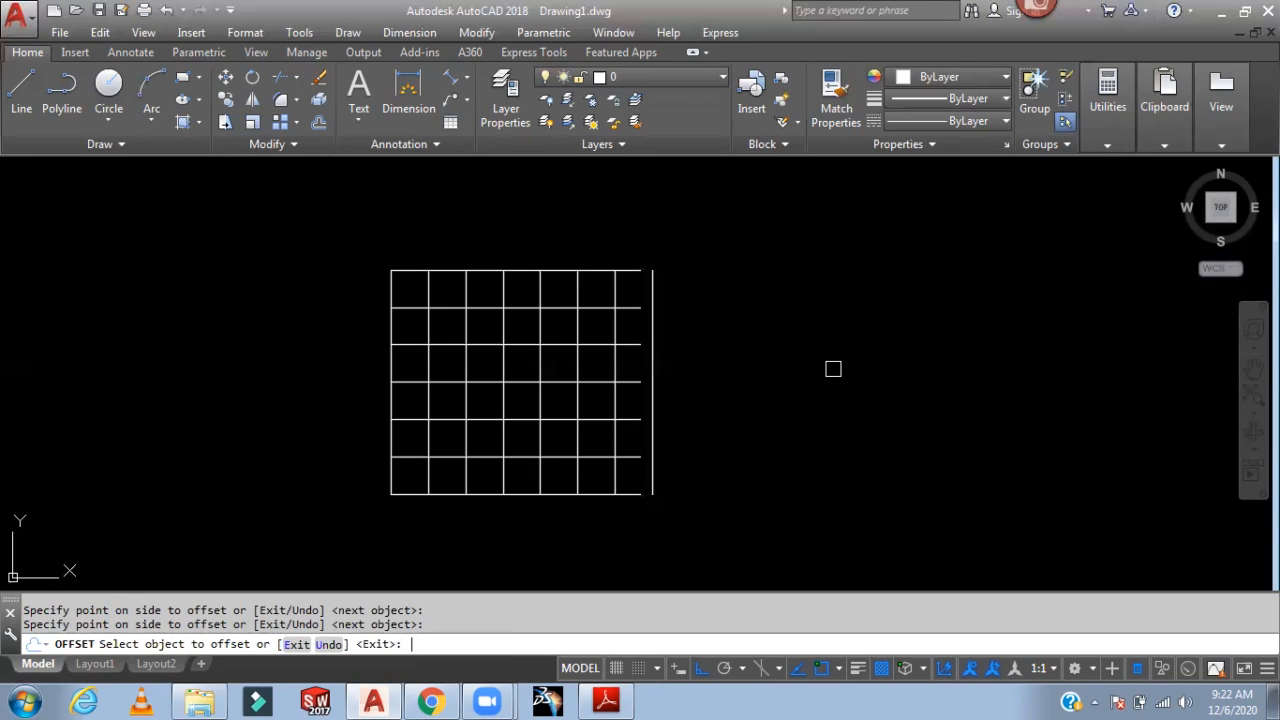
key("Escape")
Step: Using Extend with all edges, lengthen the horizontal lines to meet the rightmost vertical line and complete the grid
scroll(749, 330, "up", 2)
middle_click_drag(749, 326, 917, 326)
mouse_move(735, 511)
middle_mouse_down()
mouse_move(743, 414)
mouse_move(738, 468)
middle_mouse_up()
type("EX")
key("Return")
key("Return")
left_click(752, 190)
middle_click_drag(744, 337, 739, 234)
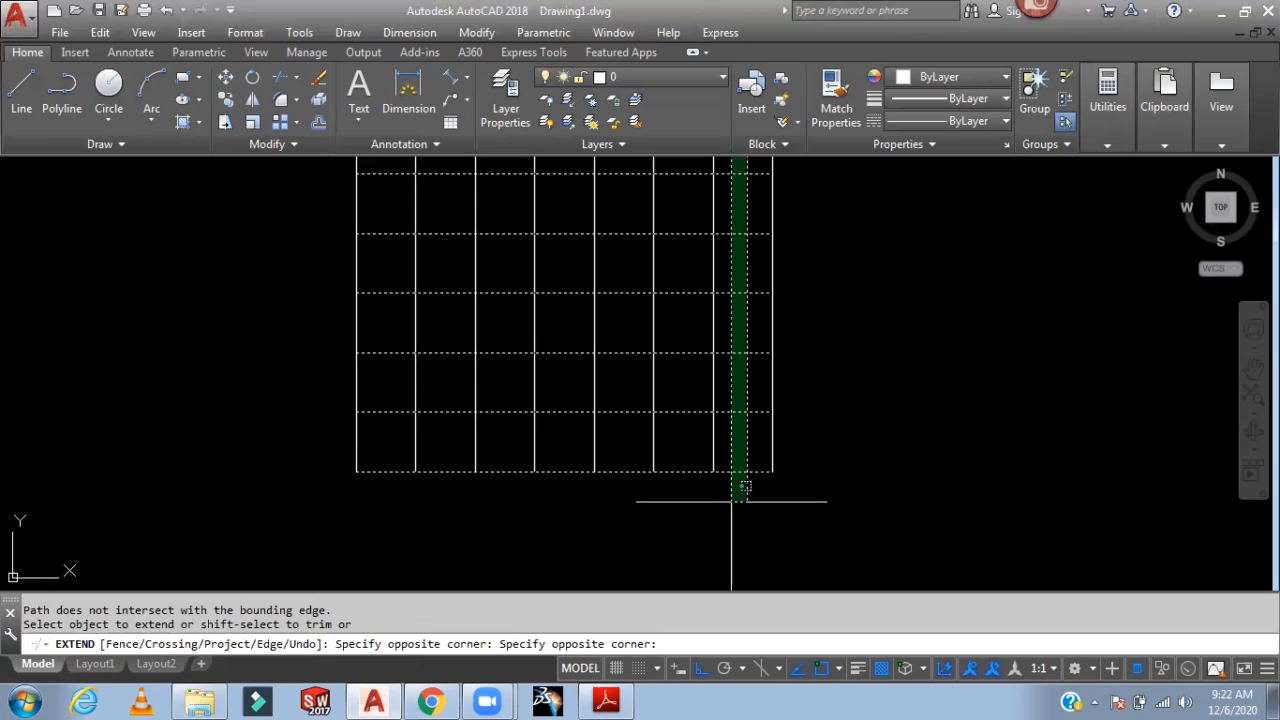
left_click(737, 489)
scroll(731, 500, "down", 2)
middle_click_drag(731, 500, 722, 380)
key("Return")
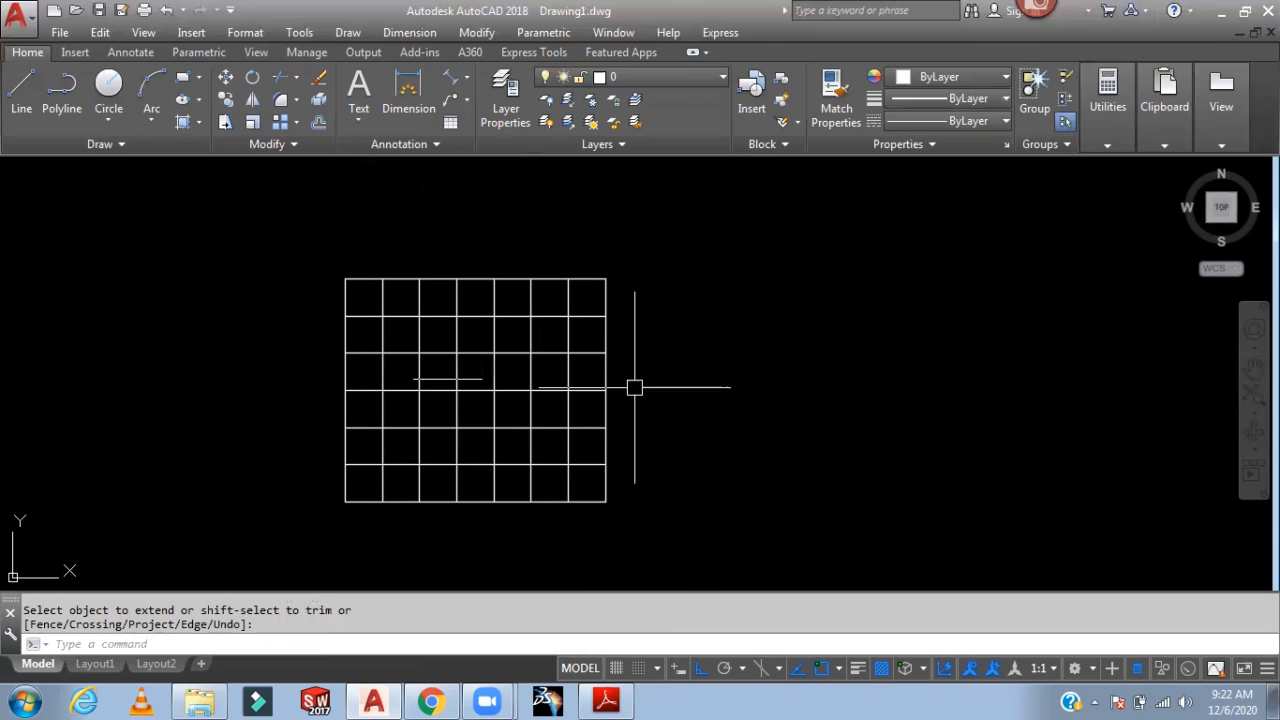
Step: Draw a circle of radius 10 in the empty space to the right of the grid
middle_click_drag(914, 380, 704, 410)
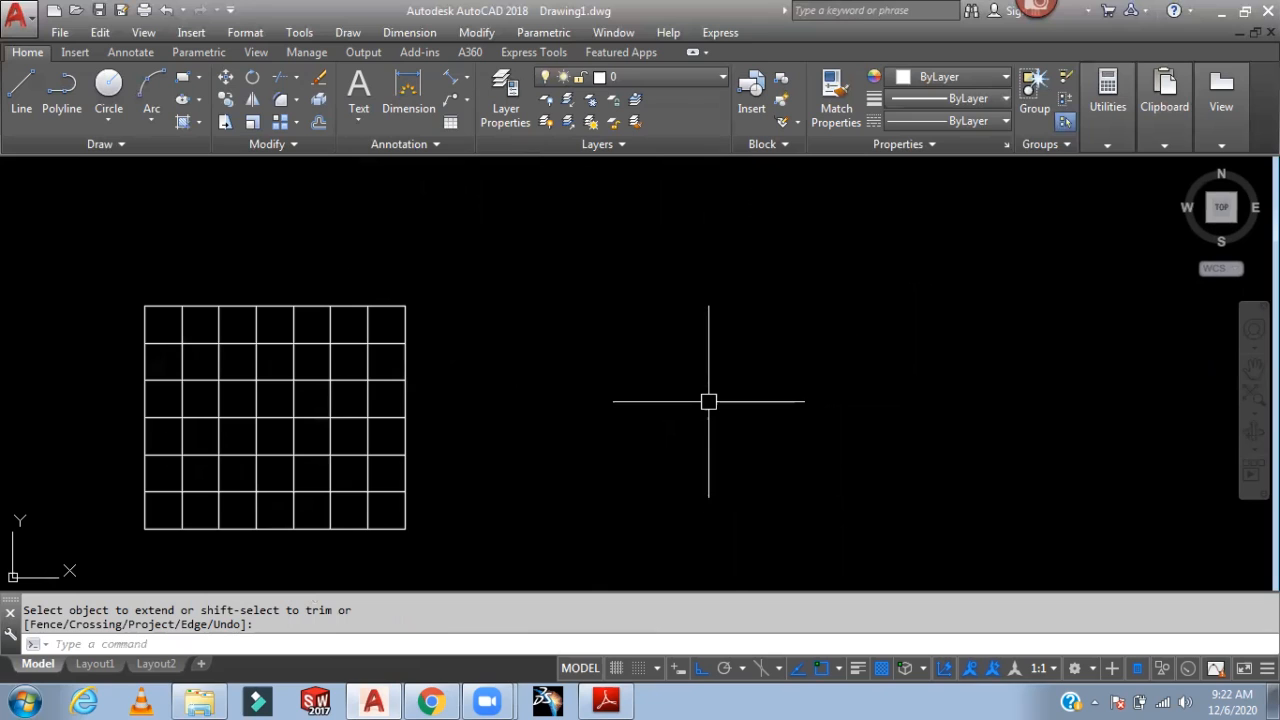
type("c")
key("Return")
left_click(676, 424)
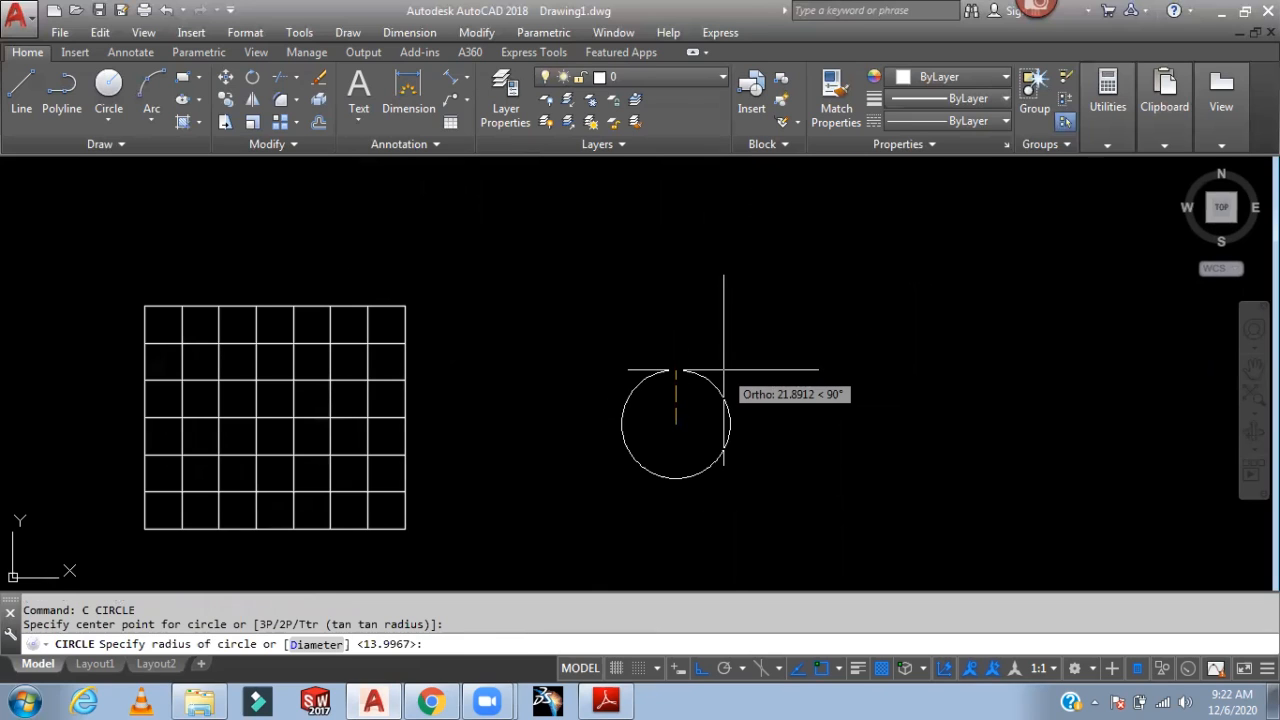
type("10")
key("Return")
Step: Offset the circle by 5 once outward and once inward, and try to offset the smallest circle inward as well
scroll(680, 408, "up", 2)
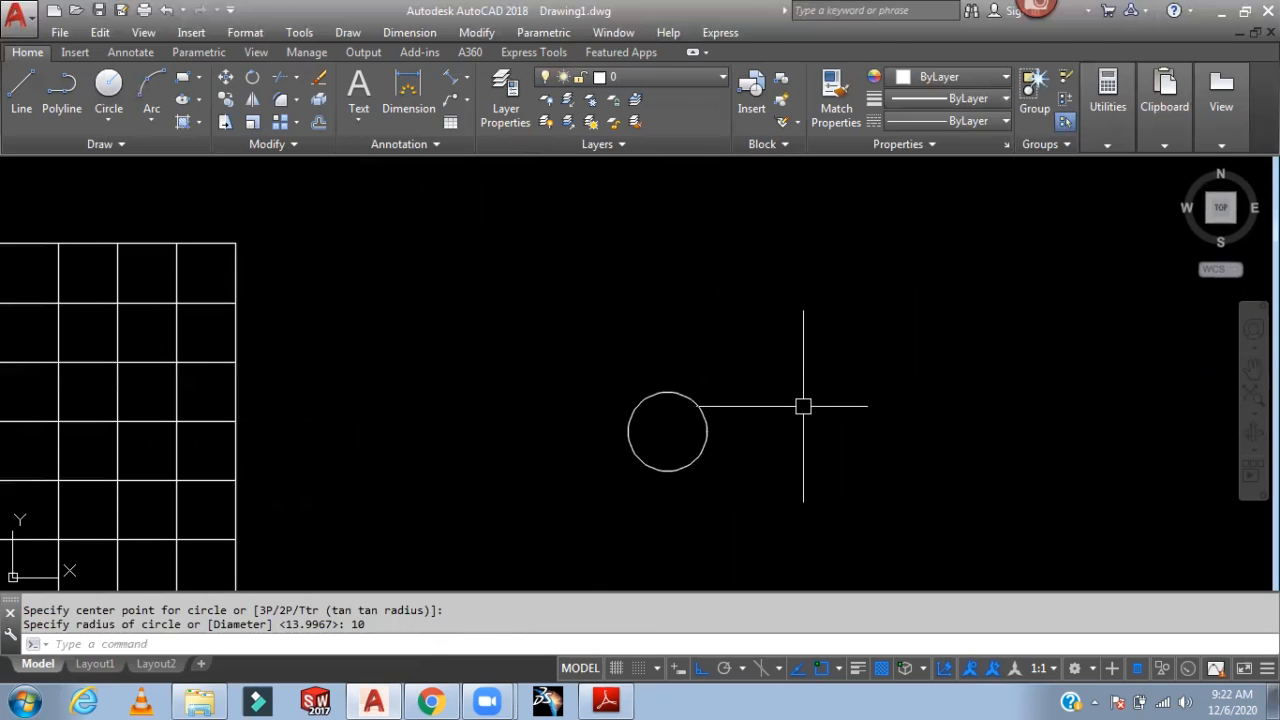
type("o")
key("Return")
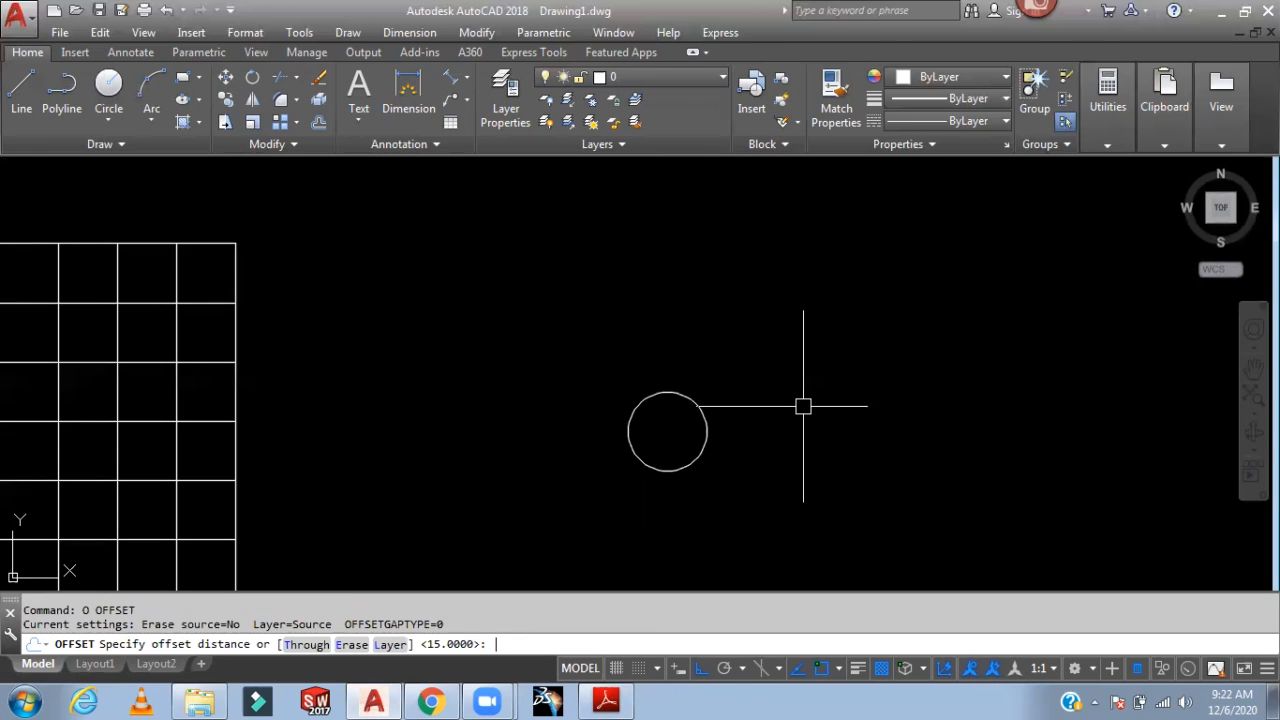
type("5")
key("Return")
left_click(707, 428)
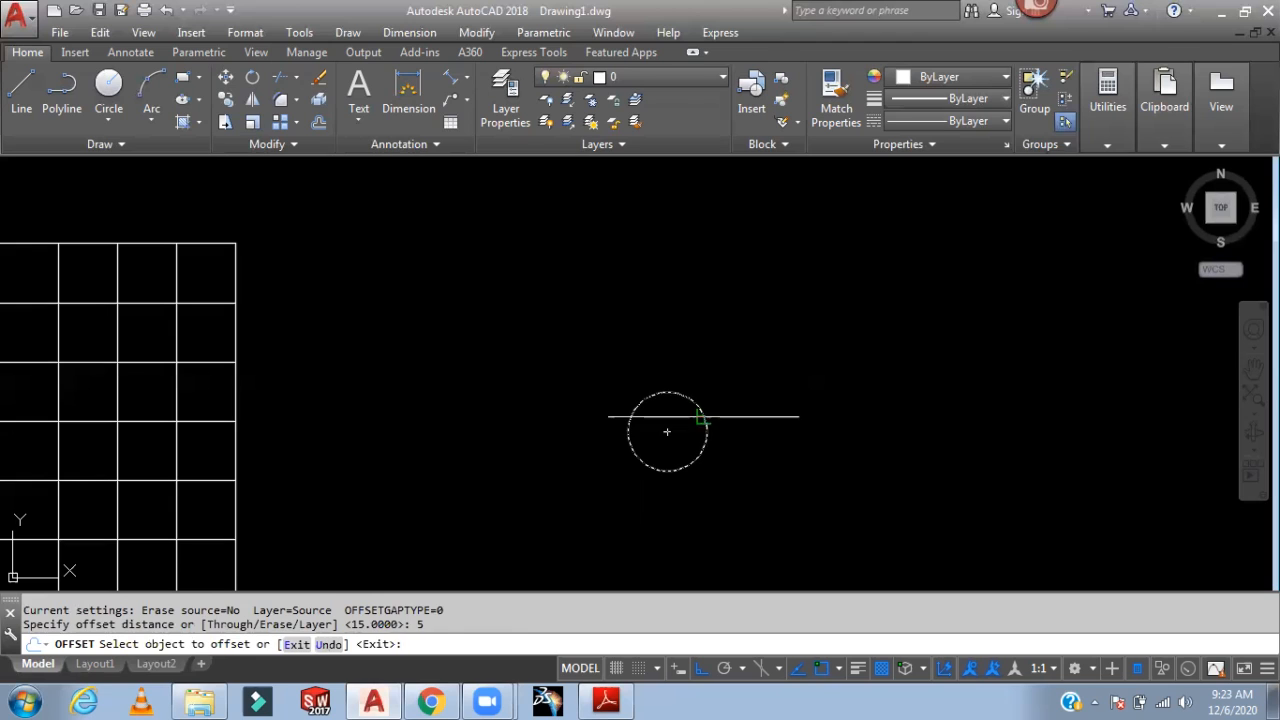
left_click(737, 381)
left_click(706, 430)
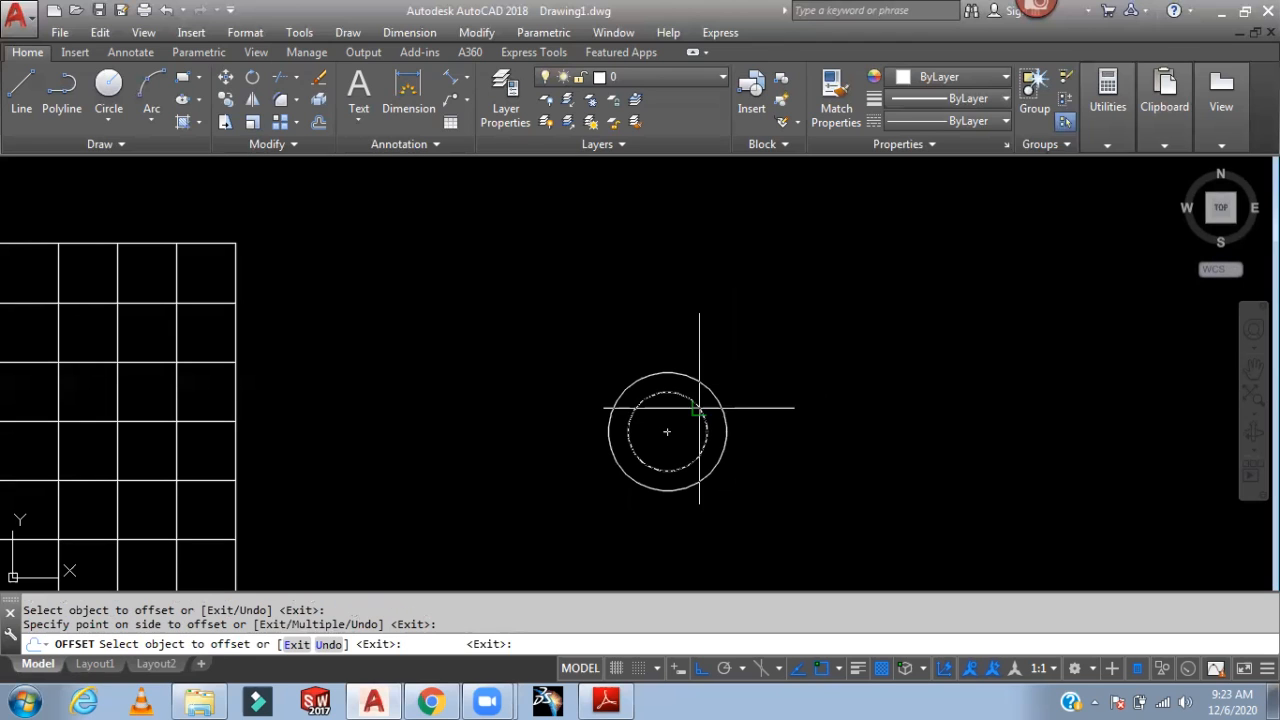
scroll(680, 428, "up", 2)
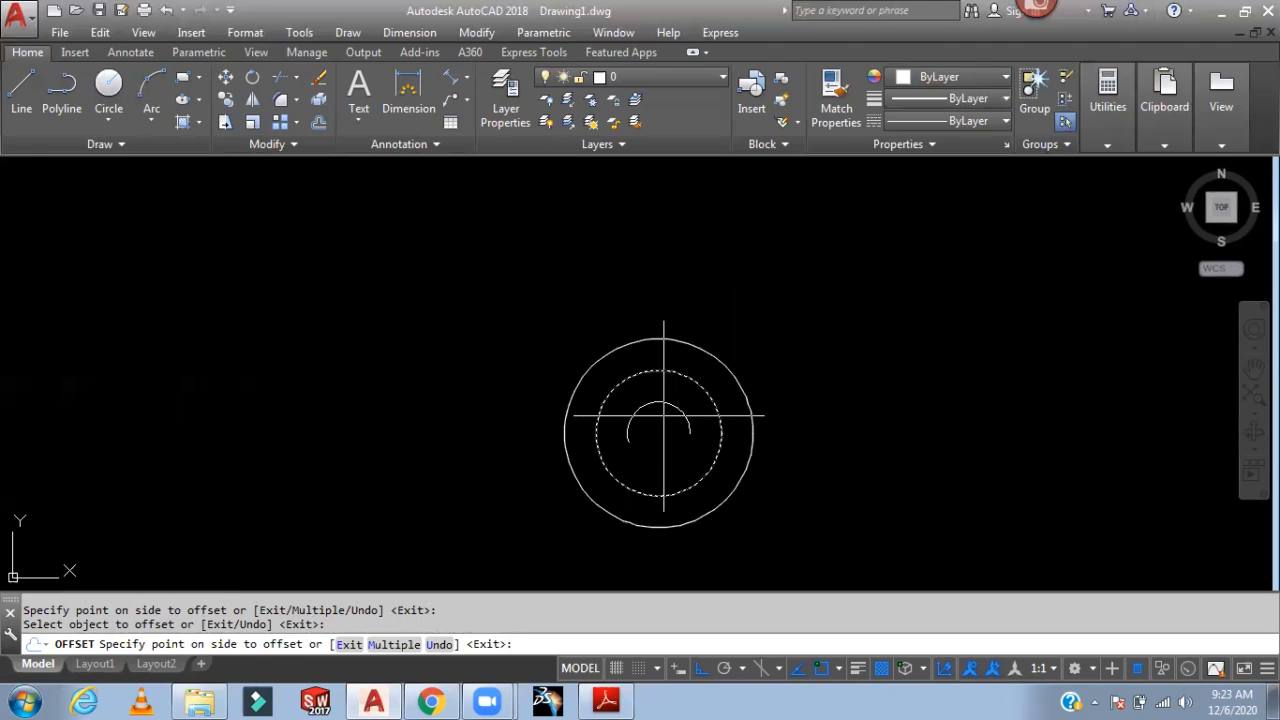
left_click(664, 414)
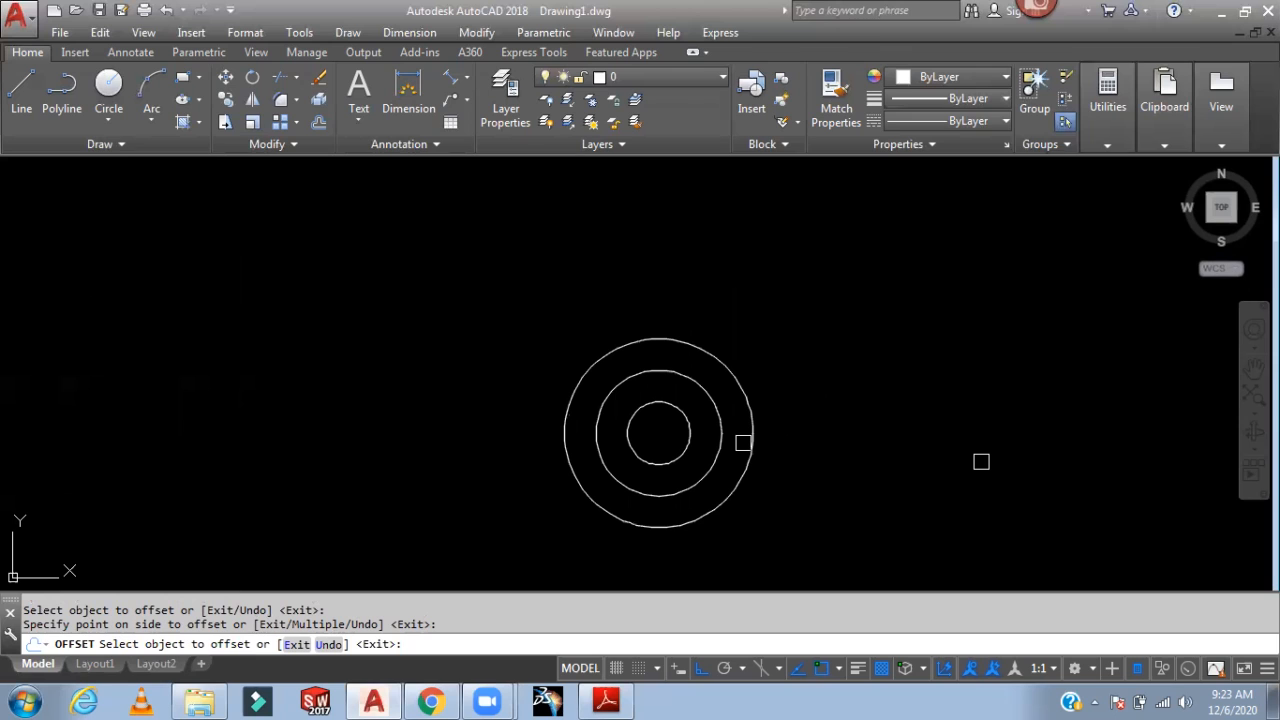
left_click(688, 440)
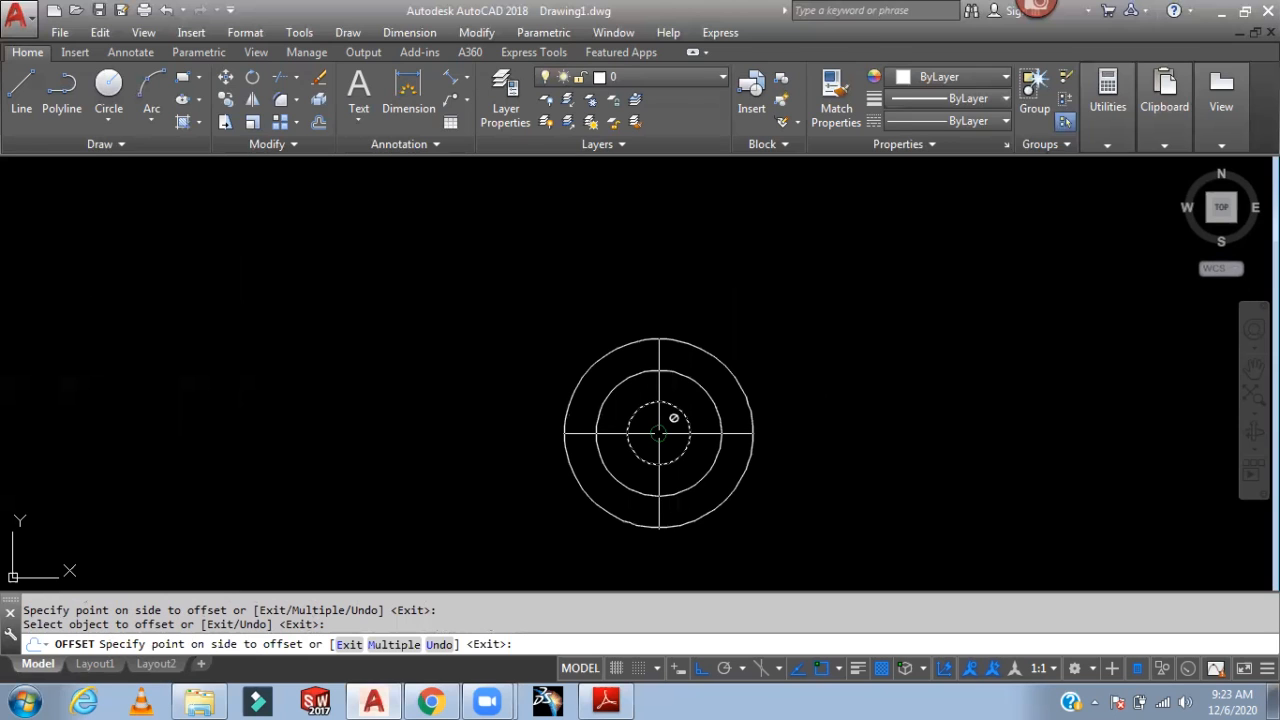
key("Escape")
Step: Offset the outermost circle outward at a distance of 5 with the Multiple option, making eight more concentric circles
key("Return")
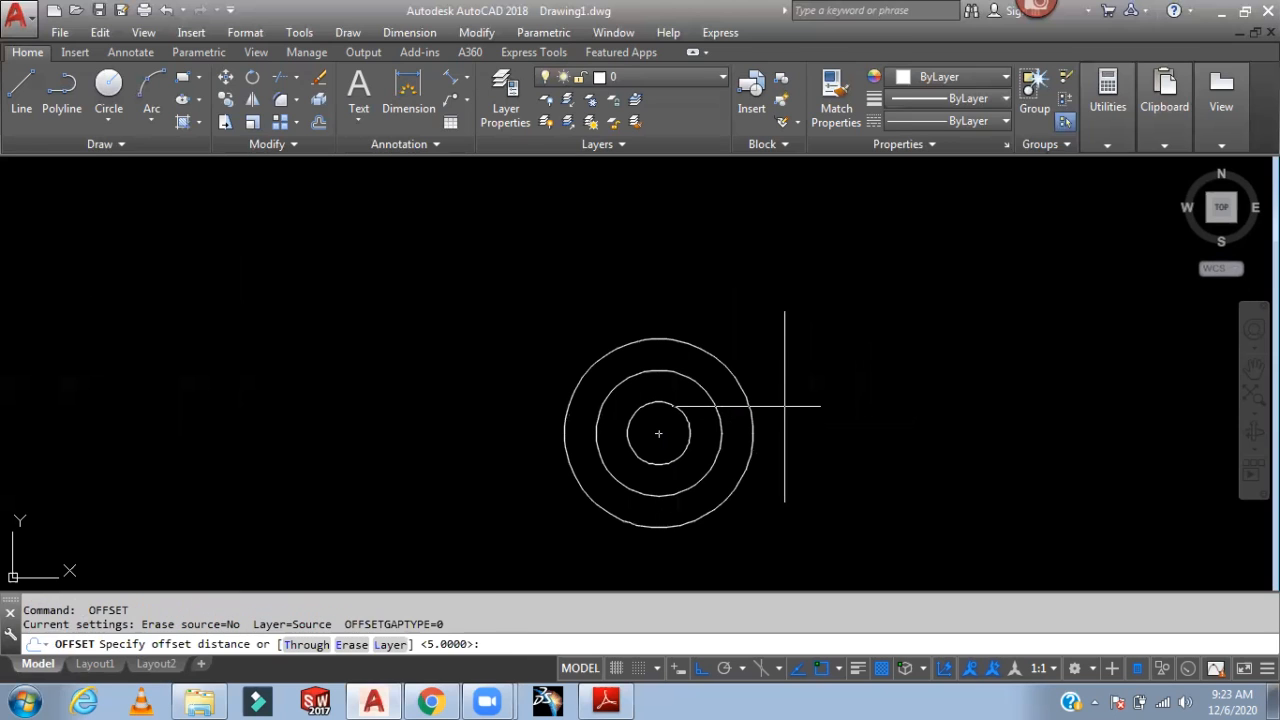
key("Return")
left_click(743, 383)
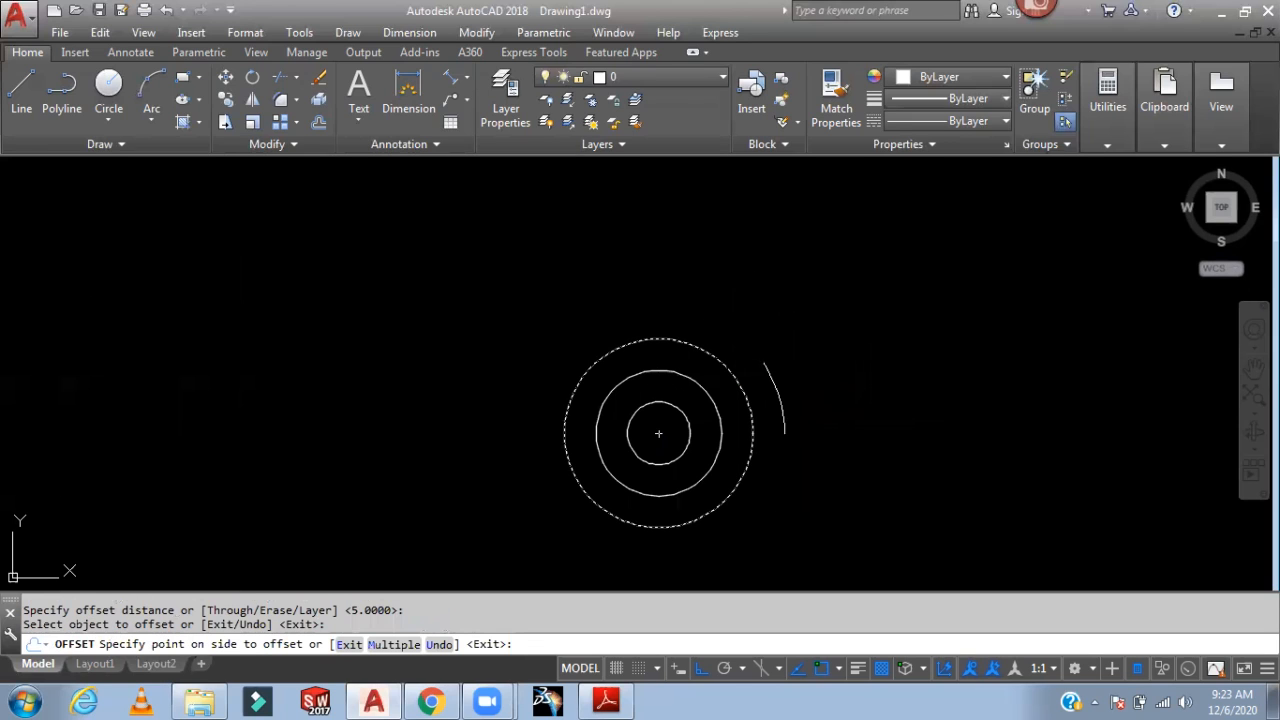
type("m")
key("Return")
left_click(835, 349)
left_click(882, 343)
left_click(938, 334)
left_click(1000, 324)
left_click(1071, 321)
left_click(1080, 321)
scroll(1085, 321, "down", 3)
middle_click_drag(1085, 320, 885, 344)
left_click(968, 327)
left_click(973, 327)
key("Return")
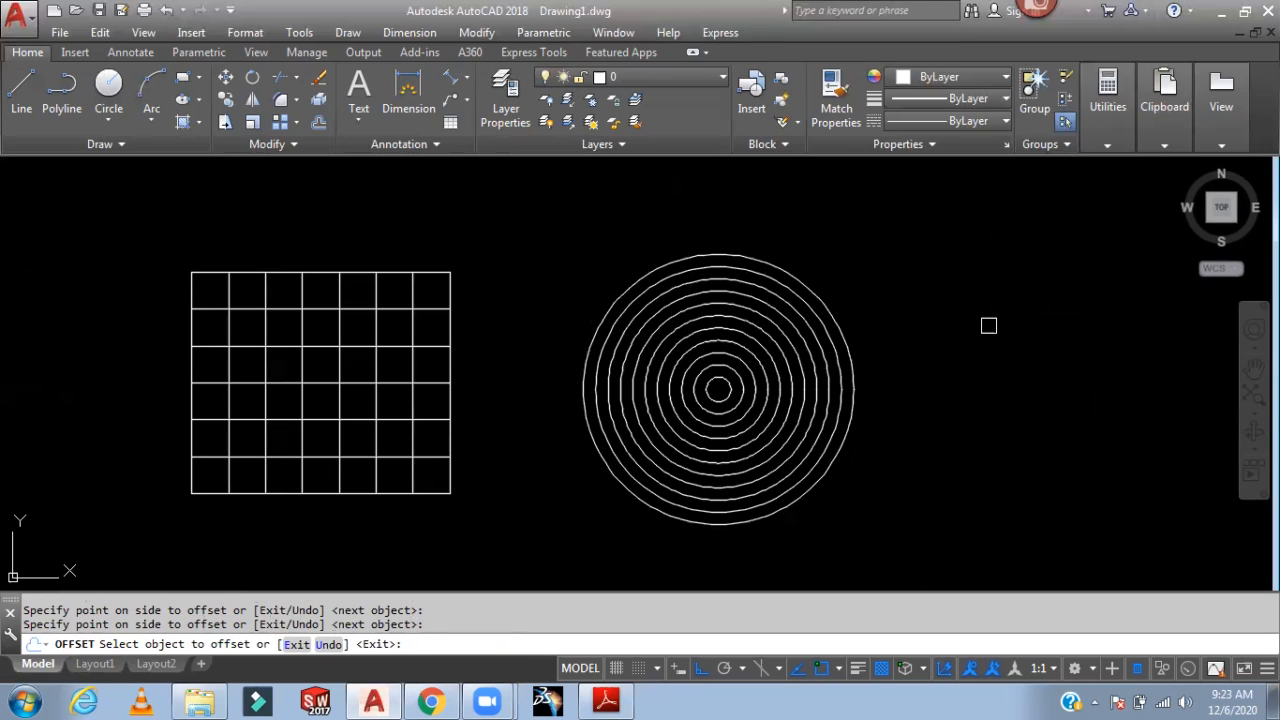
key("Escape")
Step: Draw a horizontal line 120 long in the empty space to the right of the concentric circles
scroll(957, 346, "down", 2)
middle_click_drag(957, 346, 569, 381)
middle_click_drag(735, 362, 651, 374)
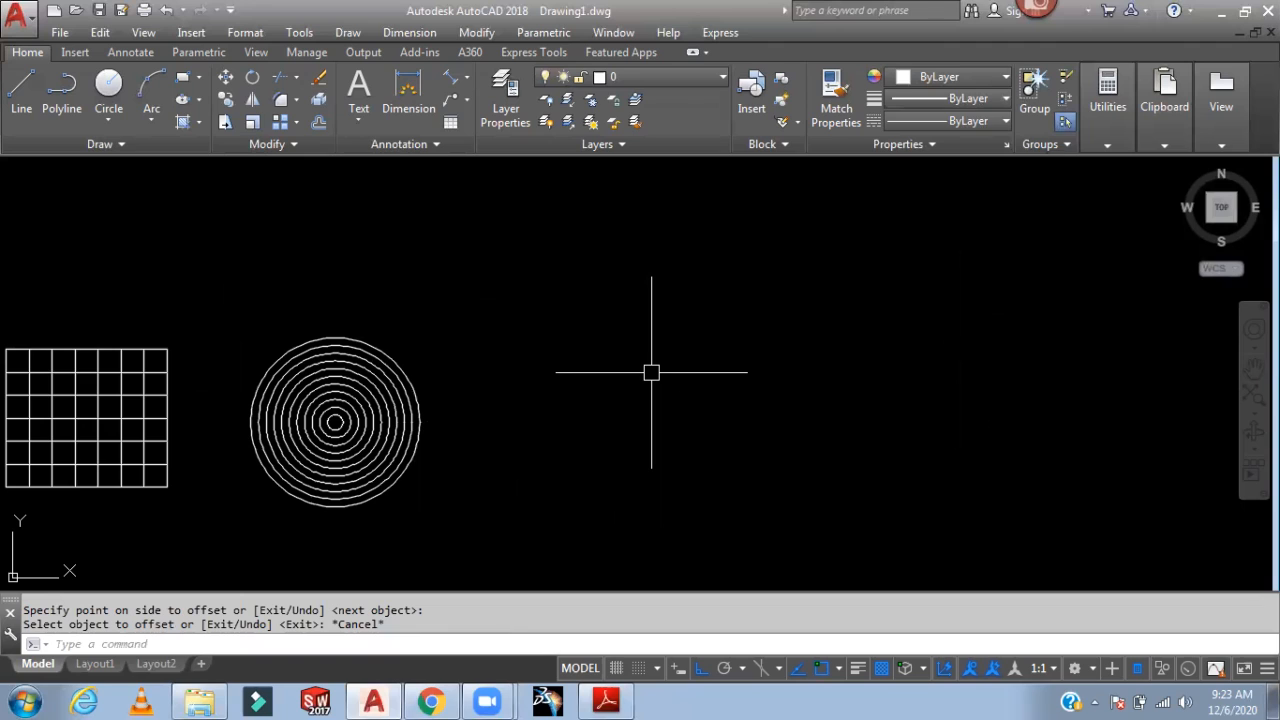
type("l")
key("Return")
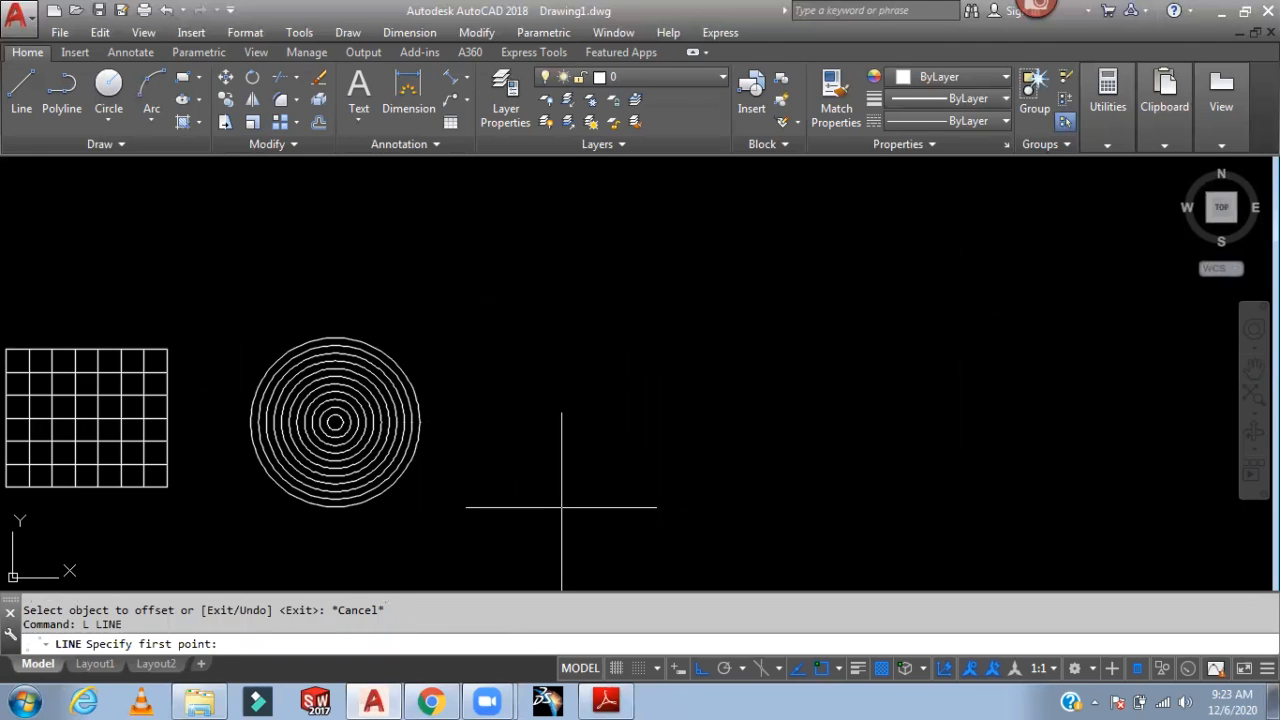
left_click(561, 505)
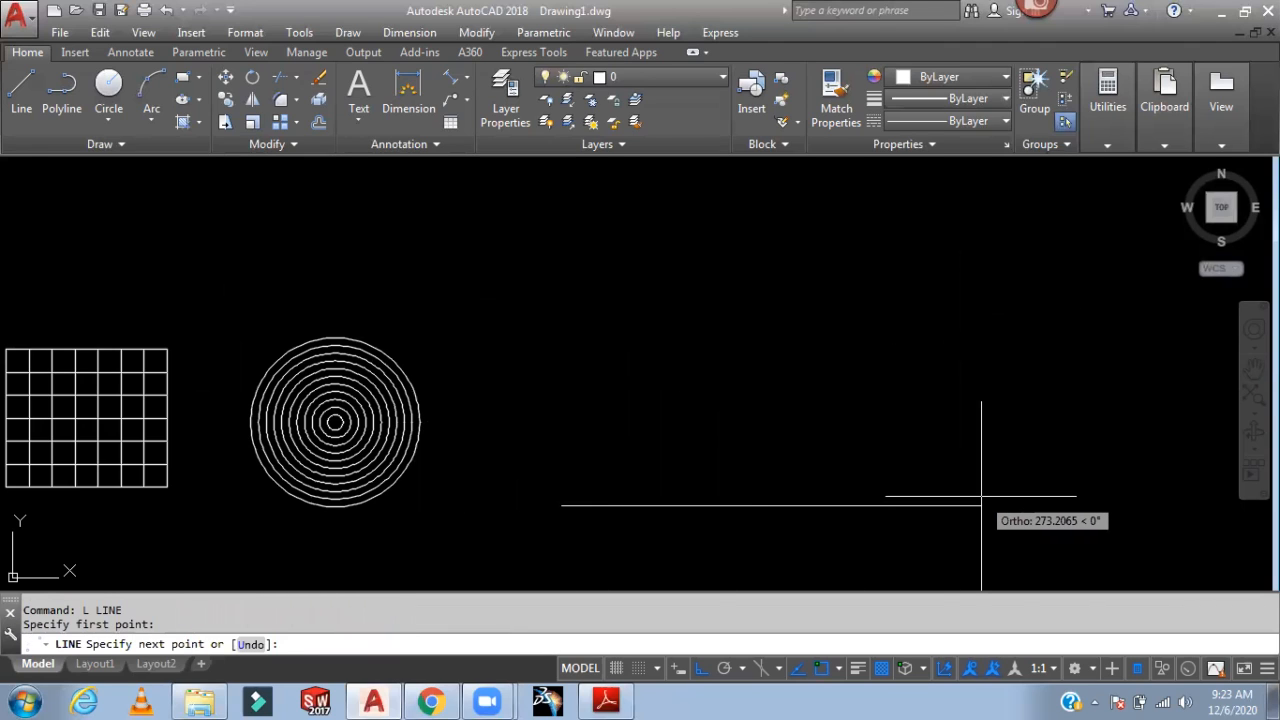
type("120")
key("Return")
scroll(755, 403, "up", 2)
middle_click_drag(755, 403, 798, 278)
scroll(771, 277, "up", 2)
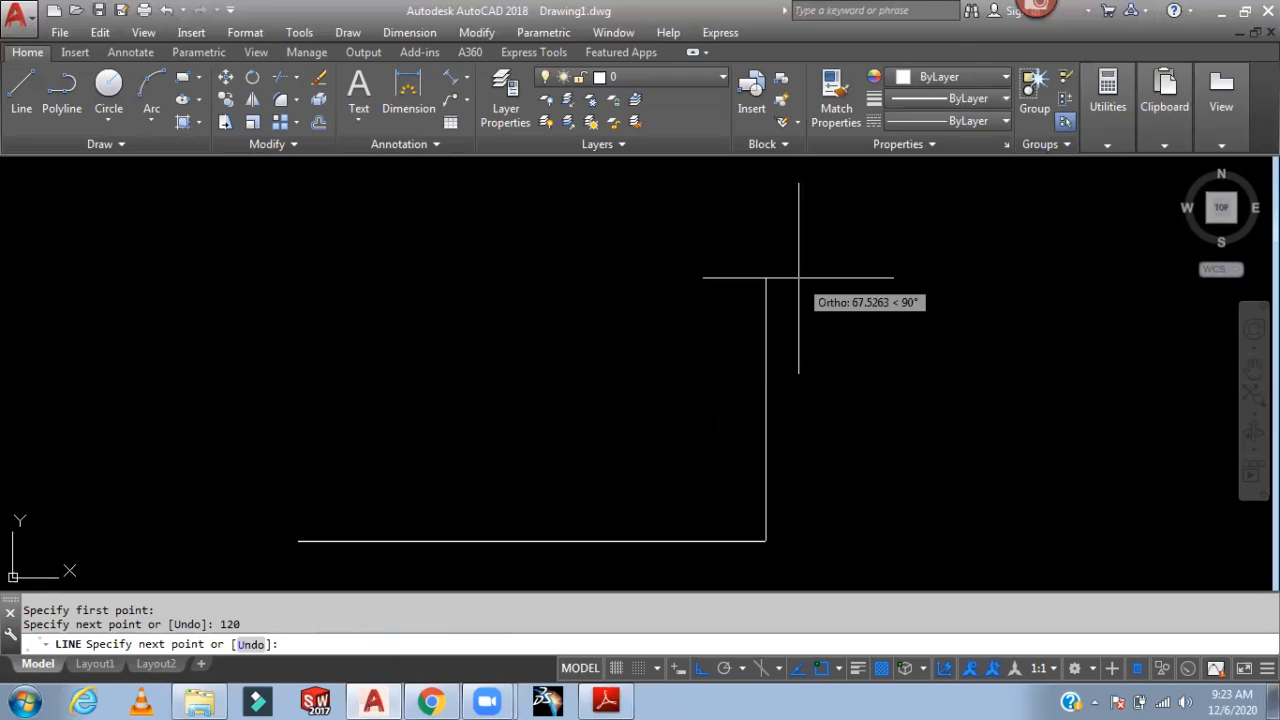
key("Escape")
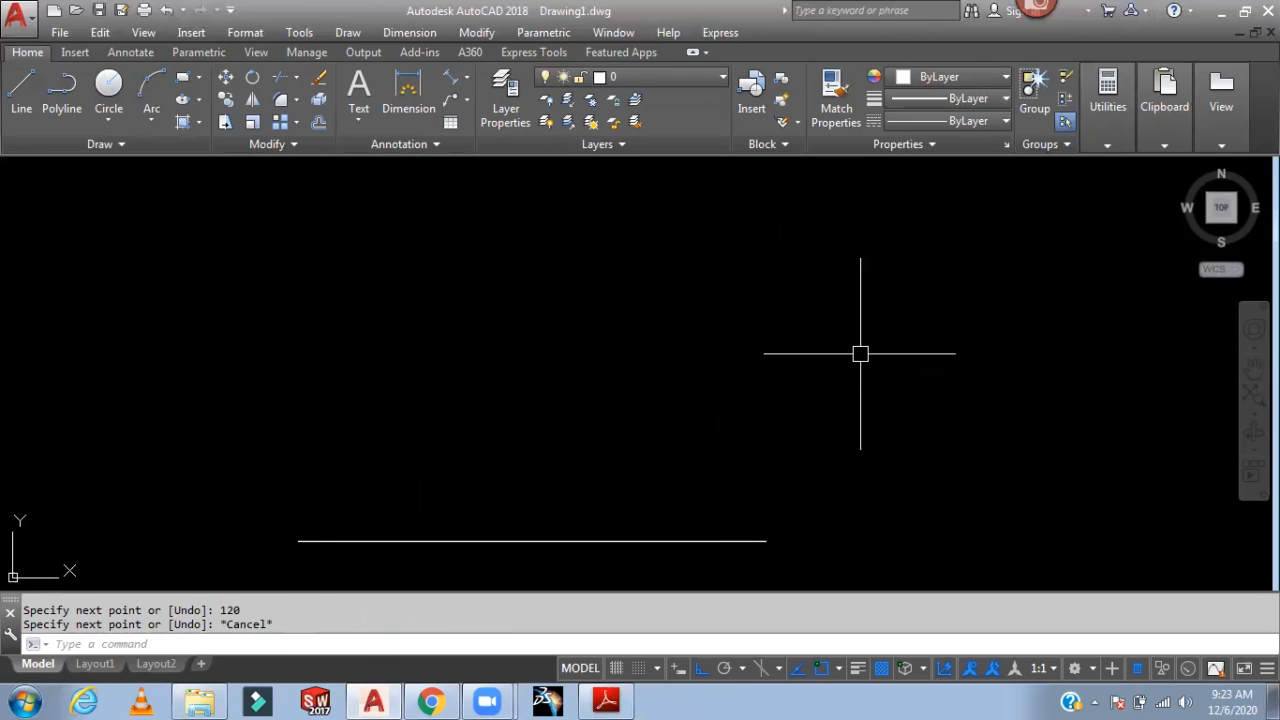
Step: Offset the horizontal line upward by 90
type("o")
key("Return")
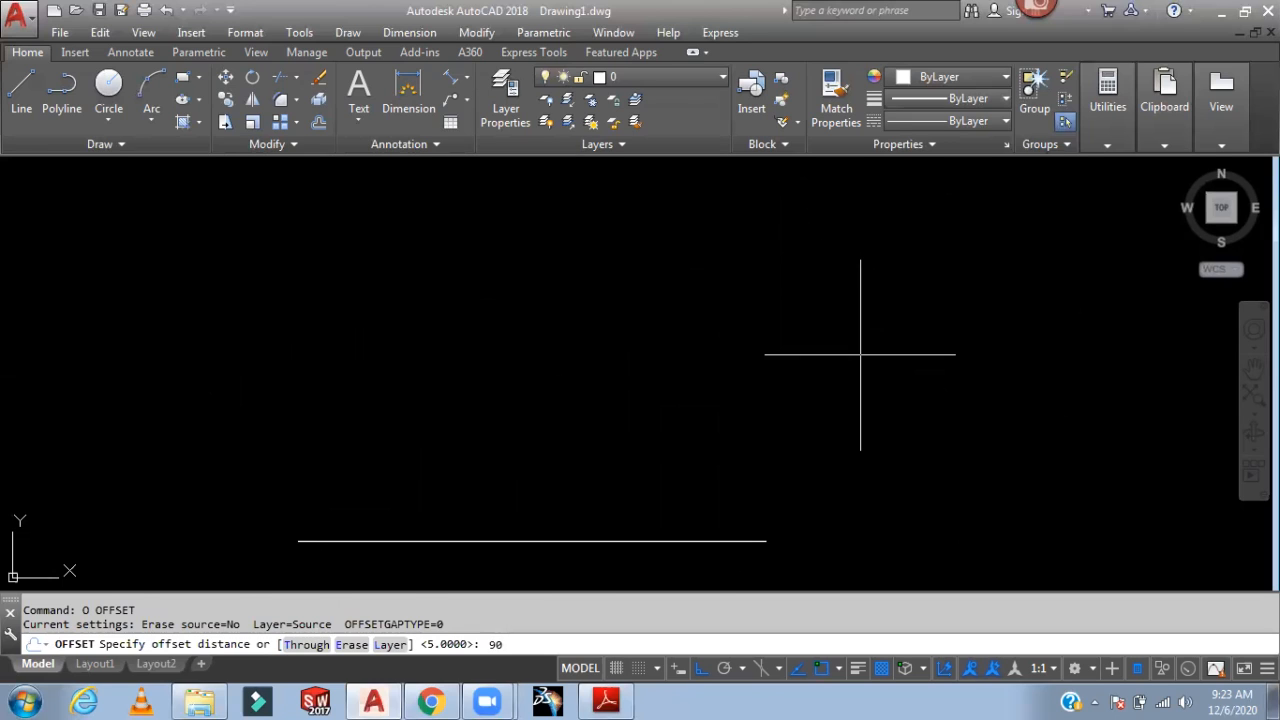
key("Return")
left_click(623, 541)
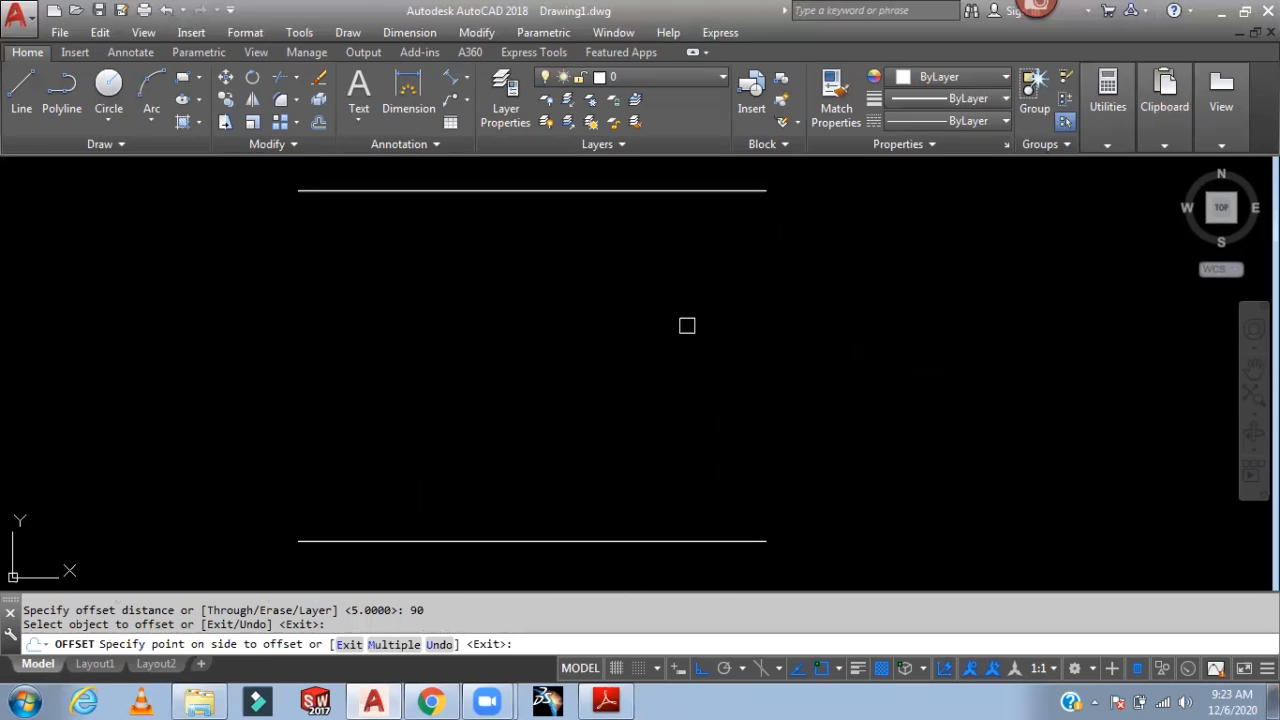
left_click(687, 326)
key("Escape")
Step: Draw a vertical line joining the left ends of the two horizontal lines
type("l")
key("Return")
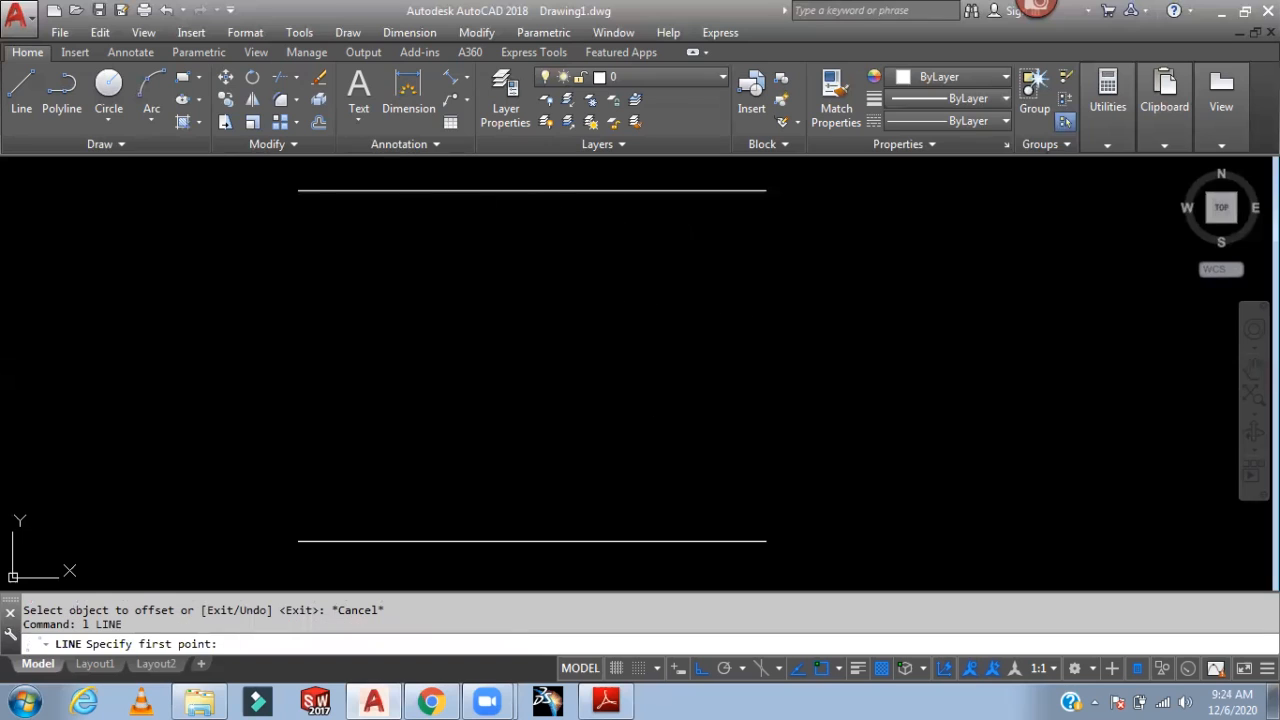
left_click(297, 190)
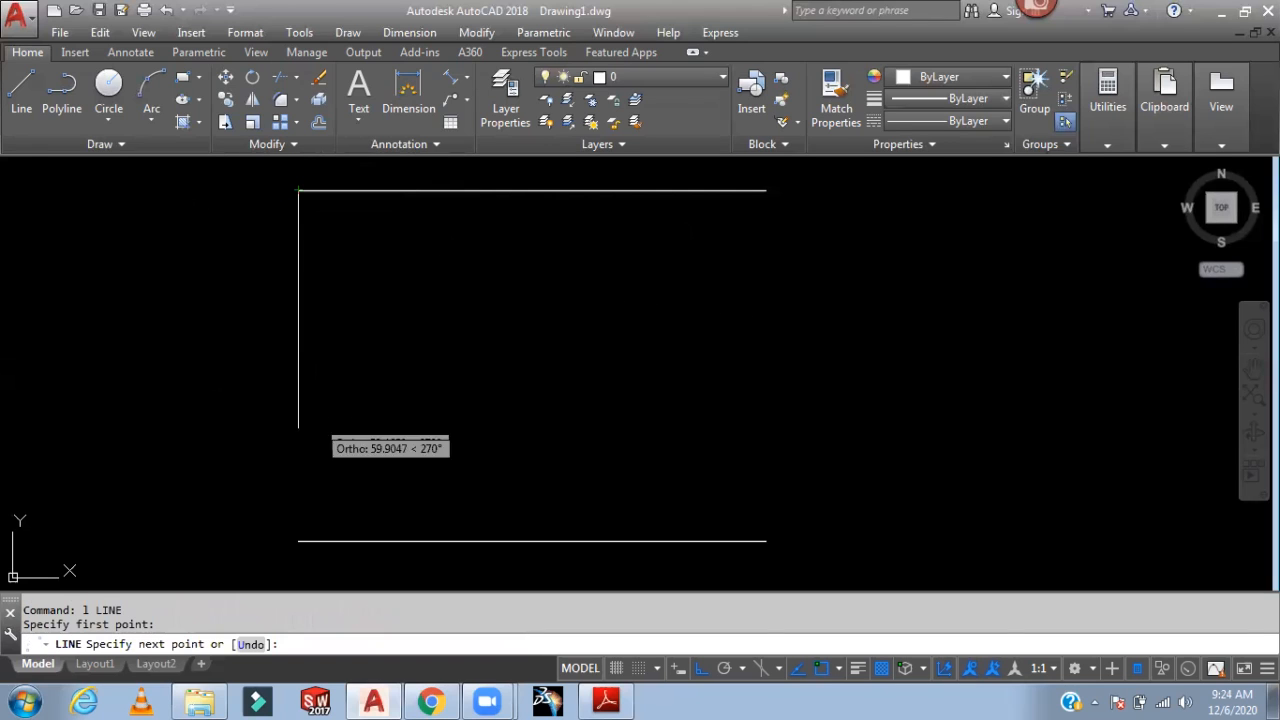
left_click(297, 541)
key("Return")
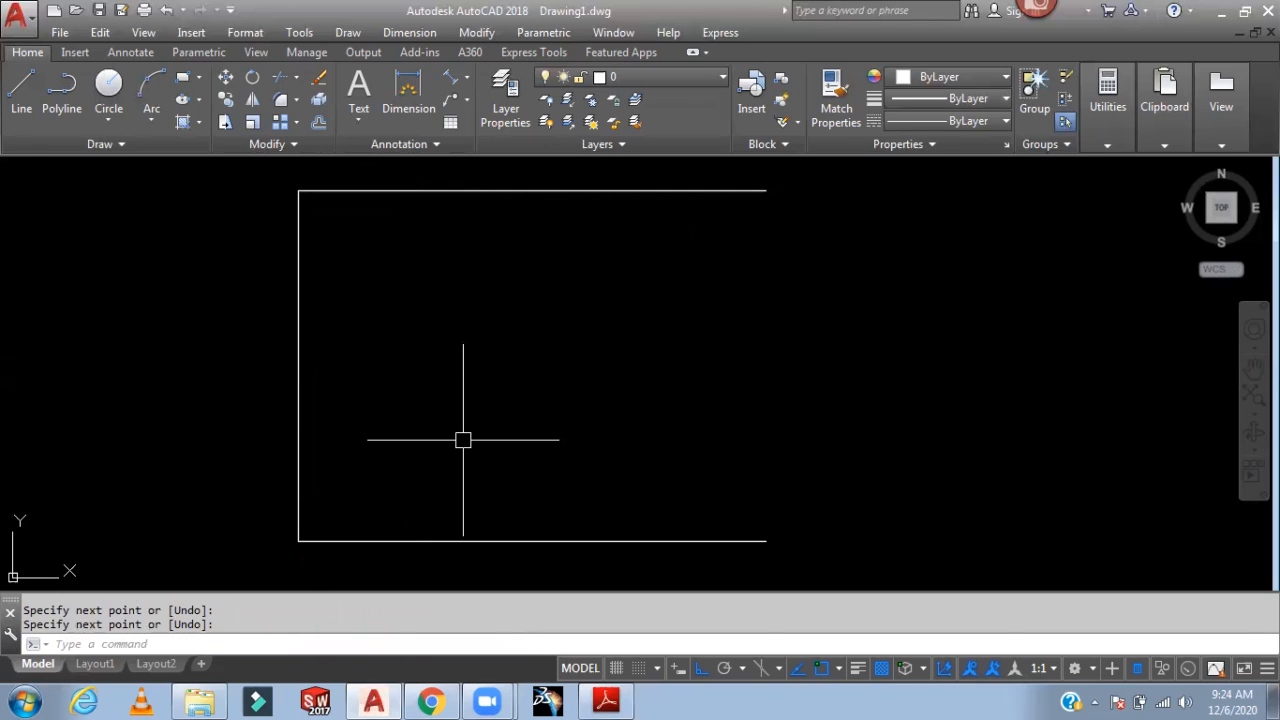
Step: Offset the left vertical line 120 to the right to close the rectangle
type("o")
key("Return")
type("120")
key("Return")
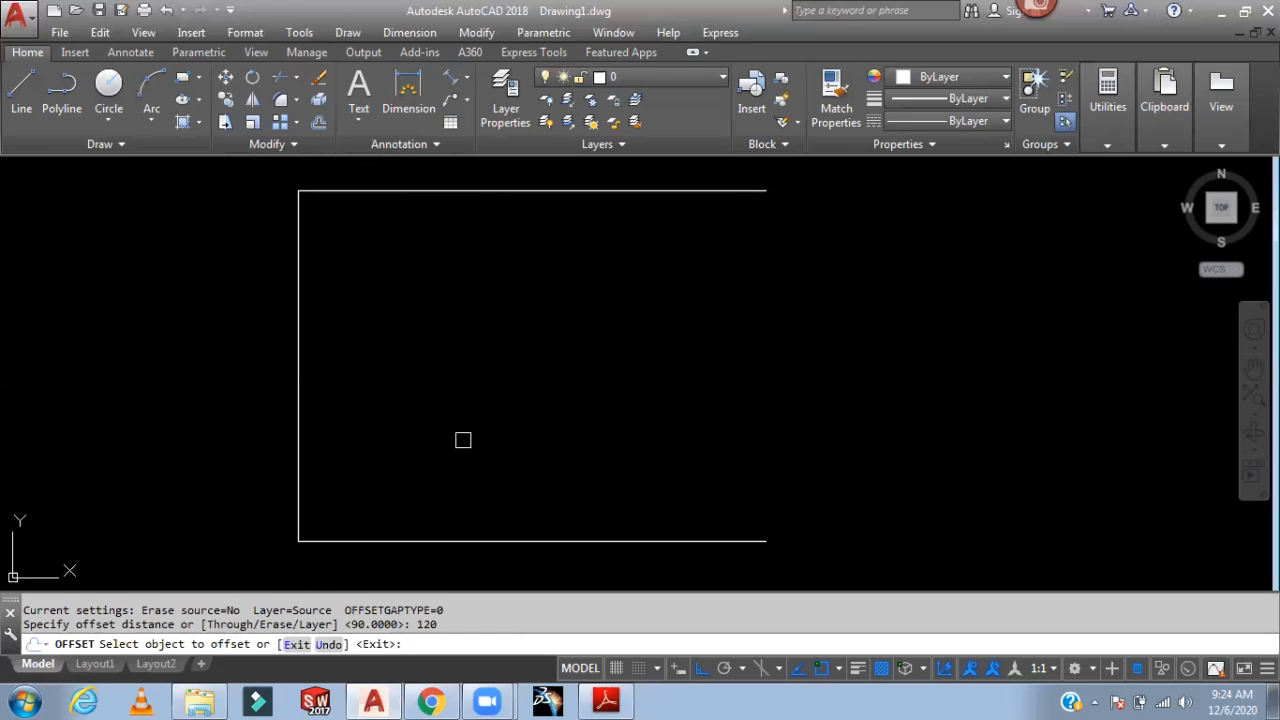
left_click(294, 420)
left_click(557, 414)
key("Escape")
Step: Offset all four sides of the rectangle inward by 15
type("o")
key("Return")
type("15")
key("Return")
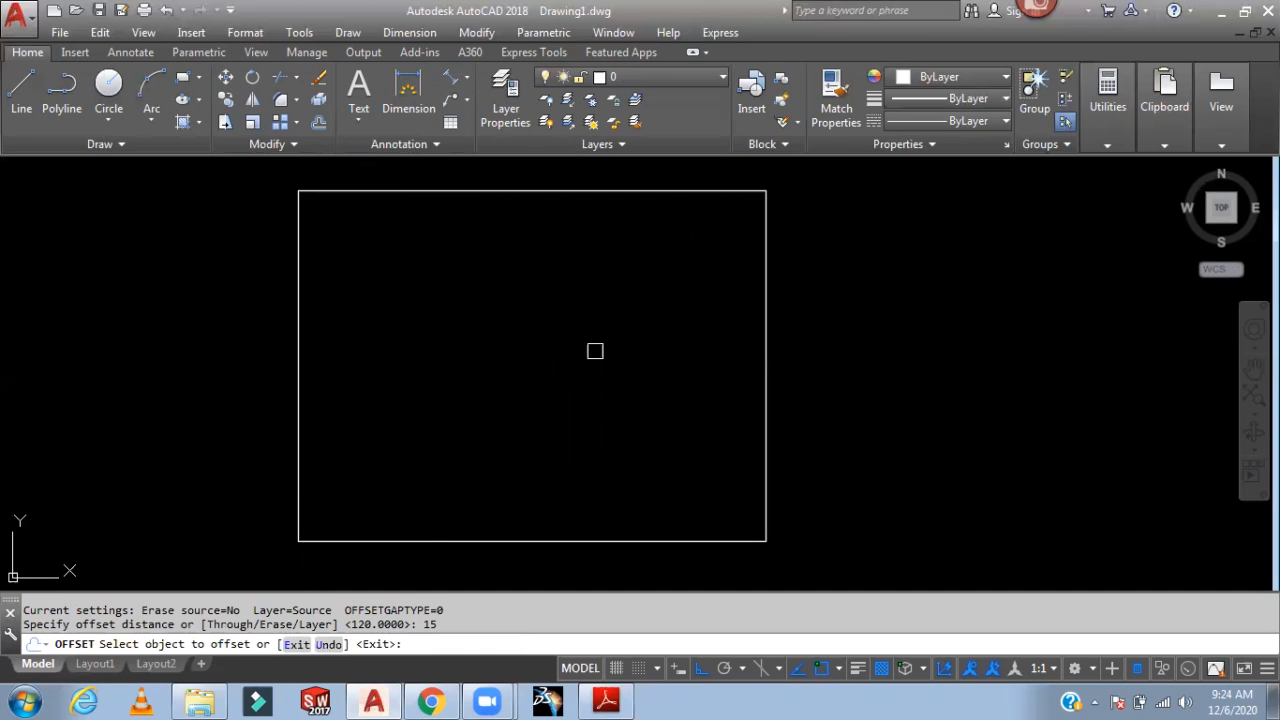
left_click(660, 191)
left_click(628, 285)
left_click(766, 340)
left_click(670, 351)
left_click(600, 541)
left_click(593, 465)
left_click(299, 408)
left_click(380, 400)
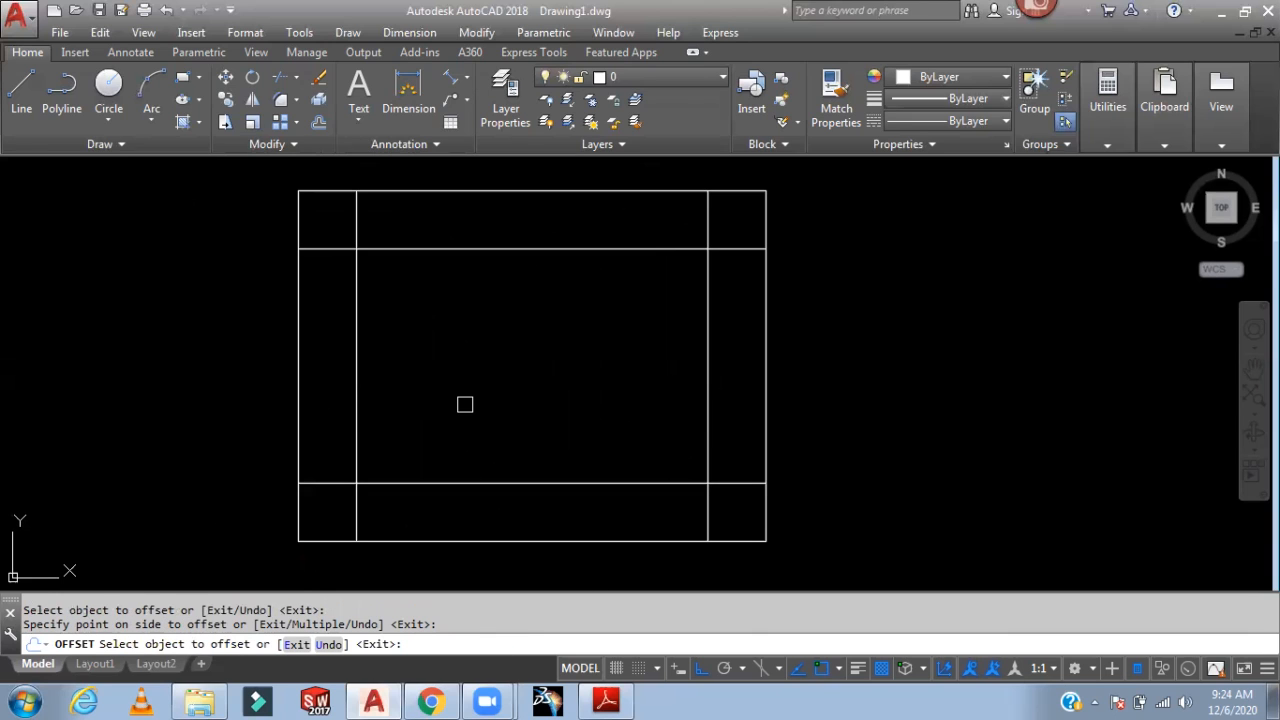
key("Escape")
Step: Offset the right inner vertical line leftward, the left inner vertical line rightward and the upper inner horizontal line downward, each by 30
type("o")
key("Return")
type("3")
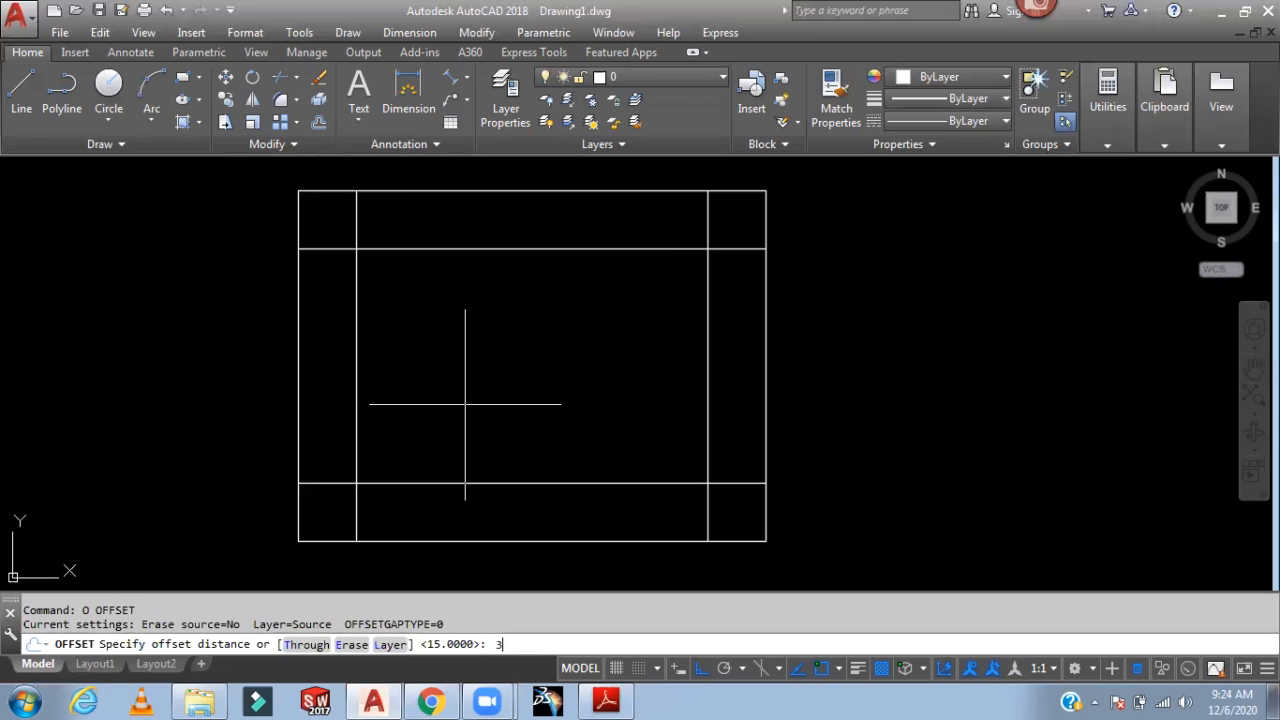
type("0")
key("Return")
left_click(708, 368)
left_click(630, 360)
left_click(356, 366)
left_click(443, 373)
left_click(428, 248)
left_click(424, 322)
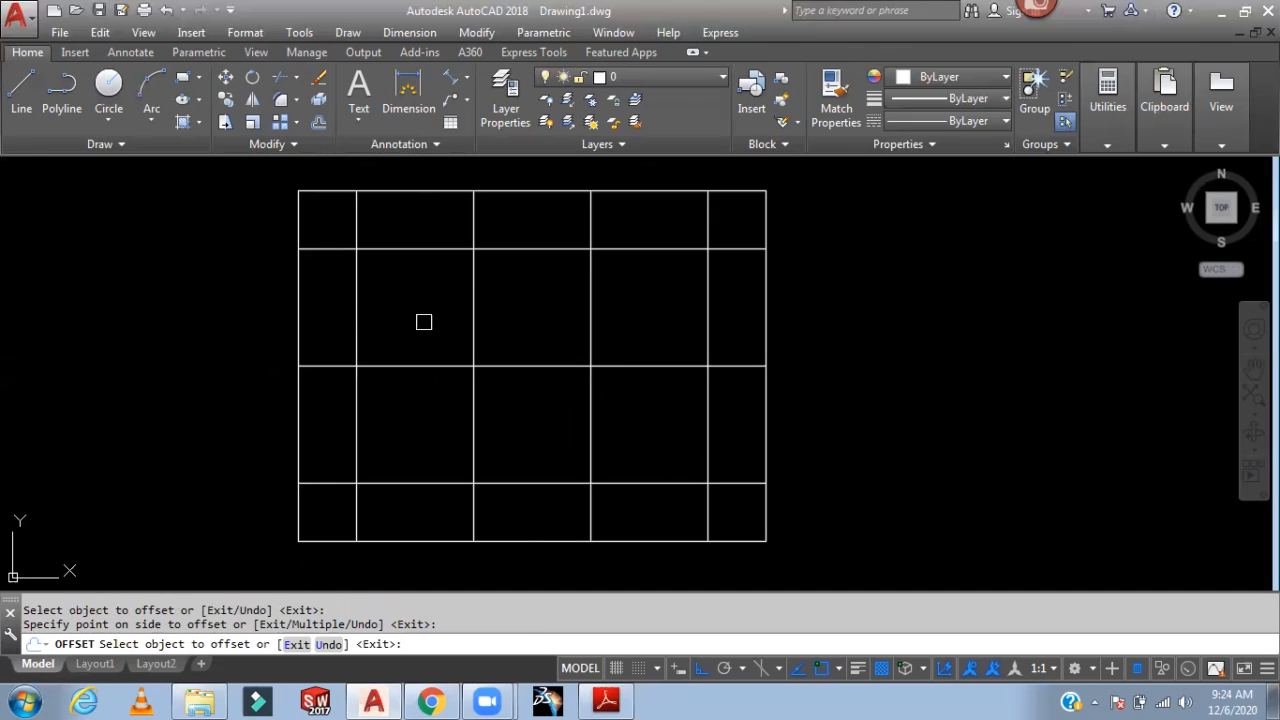
key("Escape")
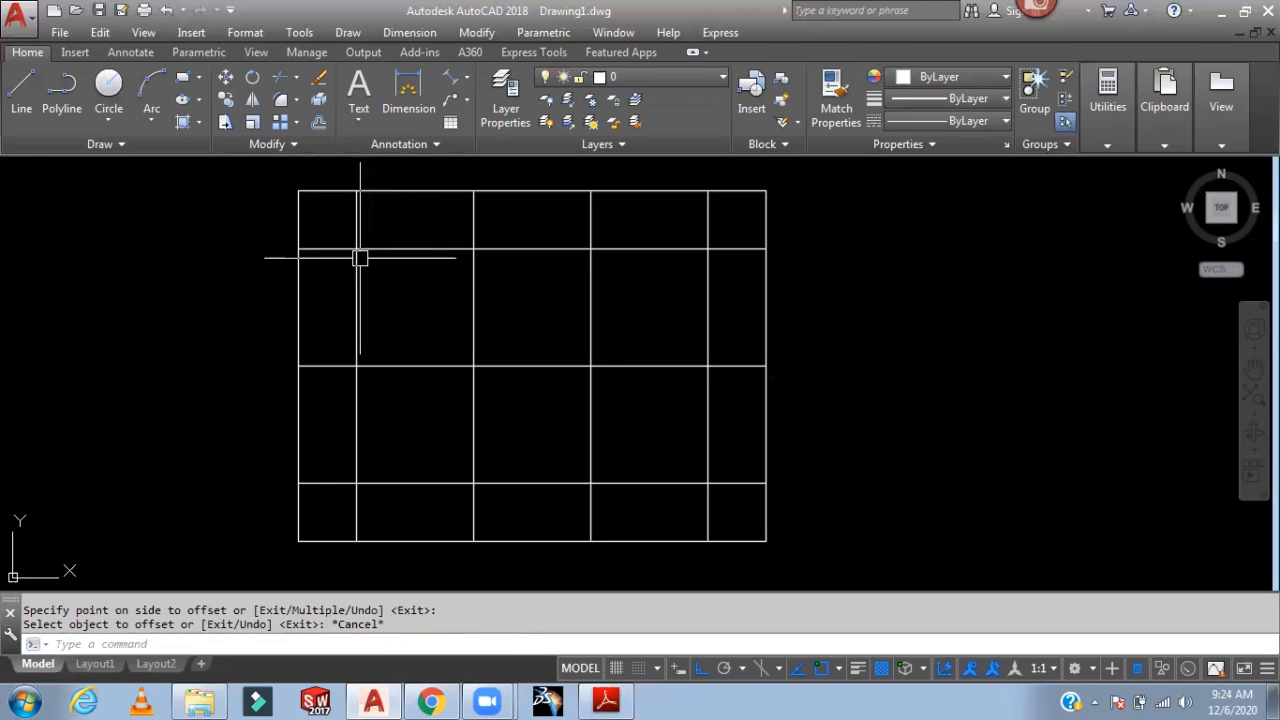
Step: Draw a circle of radius 5 centred on the upper-left intersection of the inner grid lines
type("c")
key("Return")
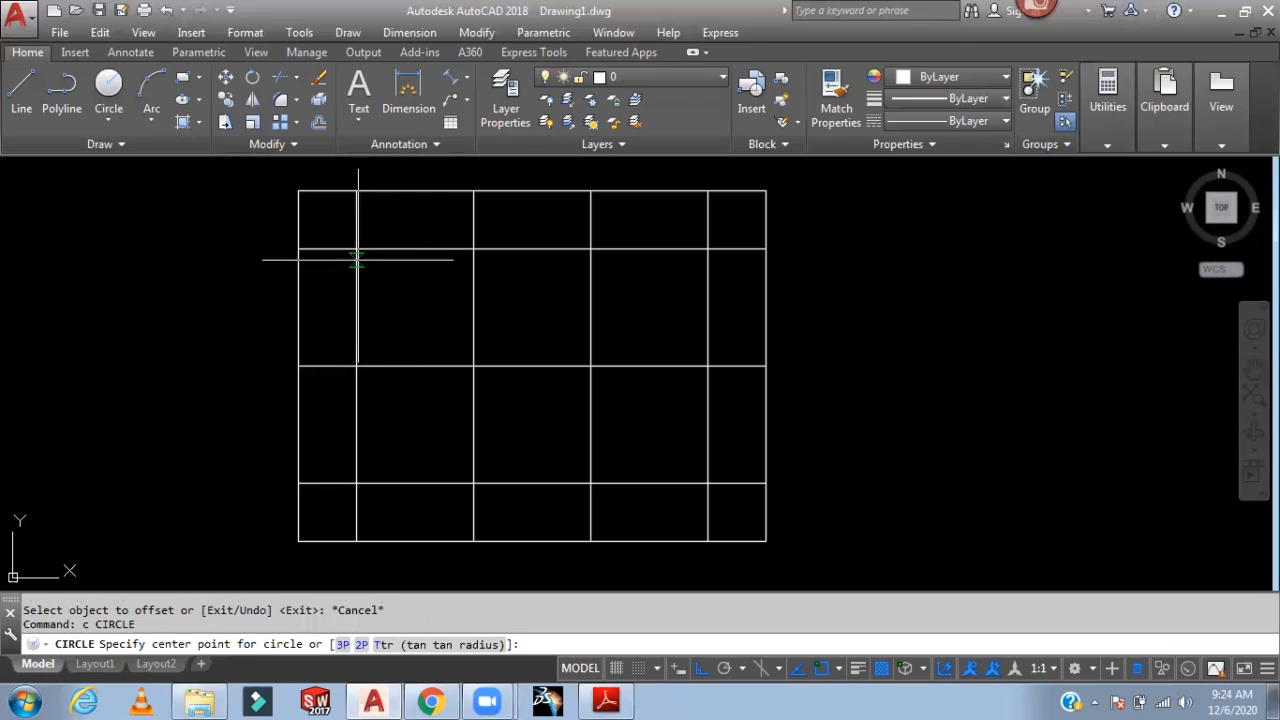
left_click(356, 248)
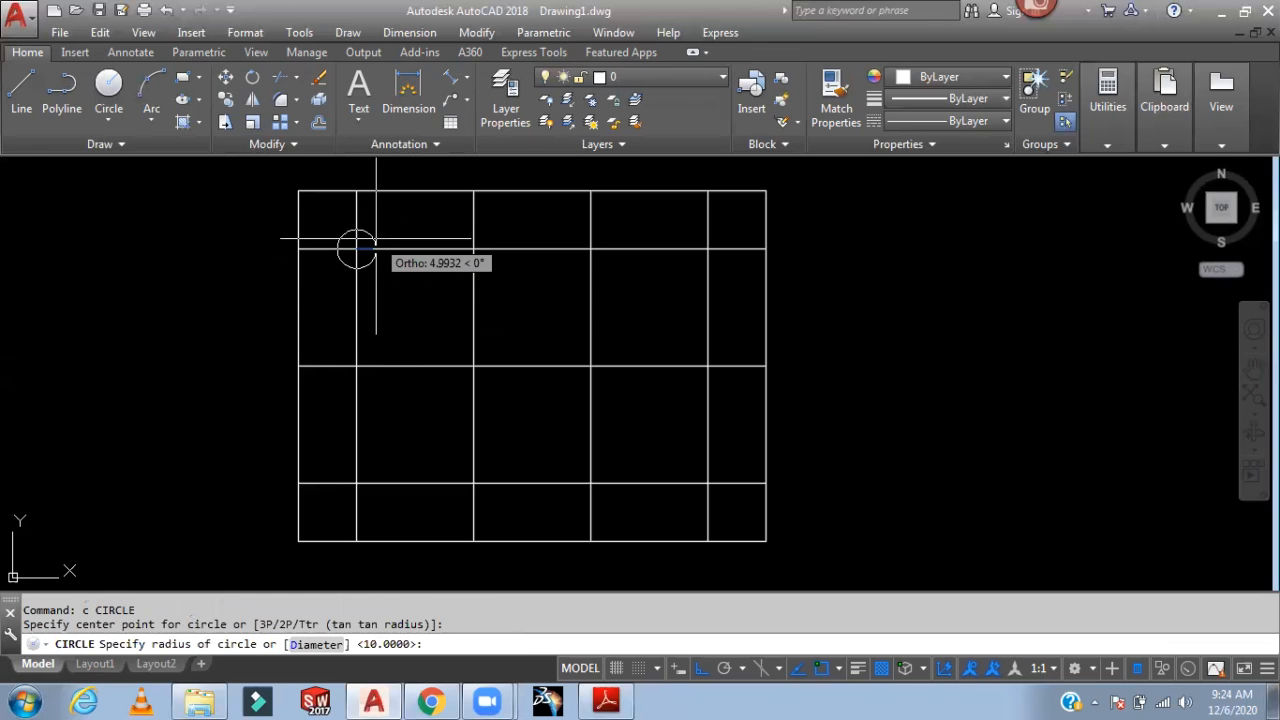
type("5")
key("Return")
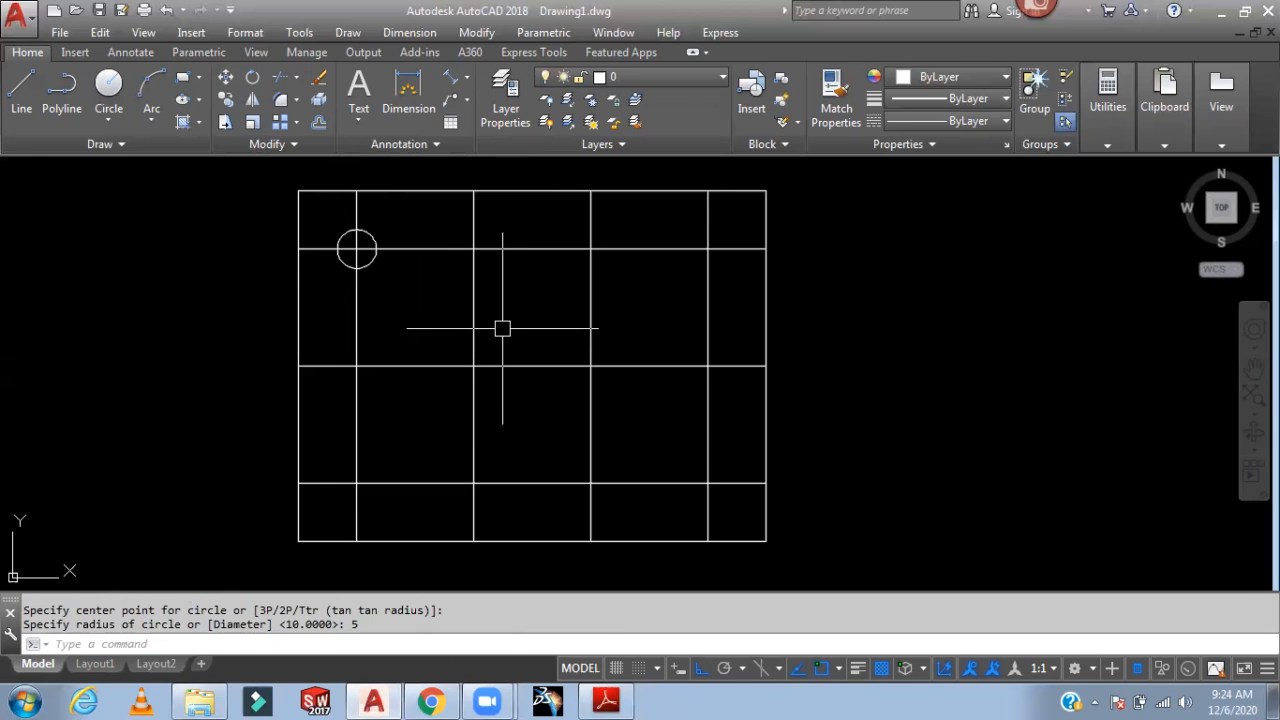
Step: Draw circles of radius 5 at the other three intersections along the upper inner horizontal line
key("Return")
left_click(473, 248)
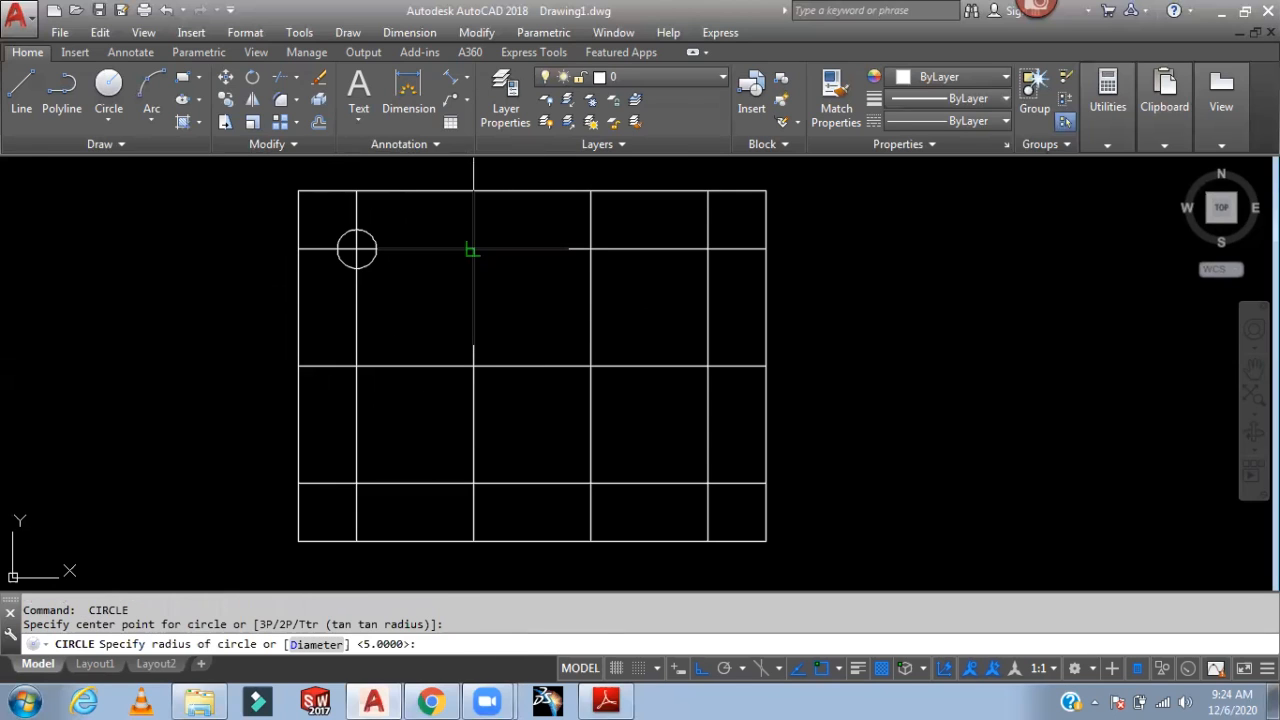
key("Return")
key("Return")
left_click(591, 248)
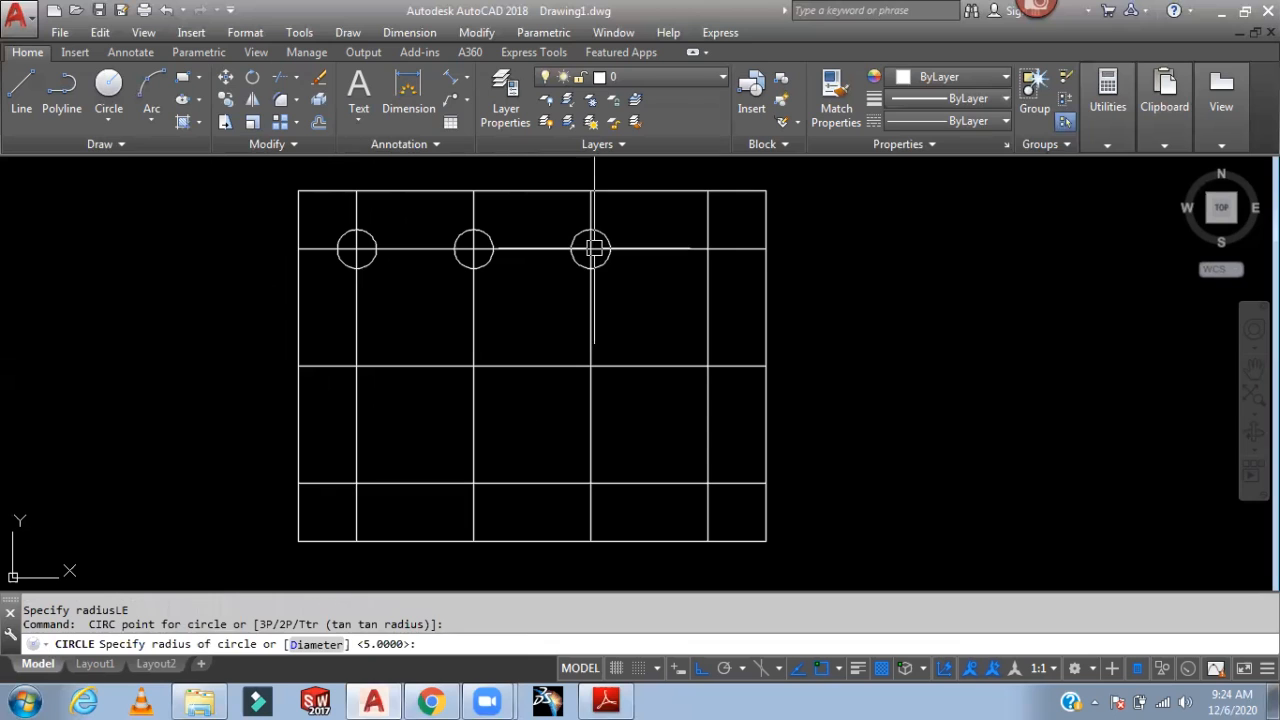
left_click(707, 248)
key("Return")
Step: Draw circles of radius 5 at the middle and lower intersections of the rightmost inner vertical line
key("Return")
left_click(708, 366)
key("Return")
key("Return")
left_click(708, 483)
key("Return")
Step: Draw circles of radius 5 at the remaining three intersections along the lower inner horizontal line
key("Return")
left_click(590, 484)
key("Return")
key("Return")
left_click(474, 483)
key("Return")
key("Return")
left_click(357, 483)
key("Return")
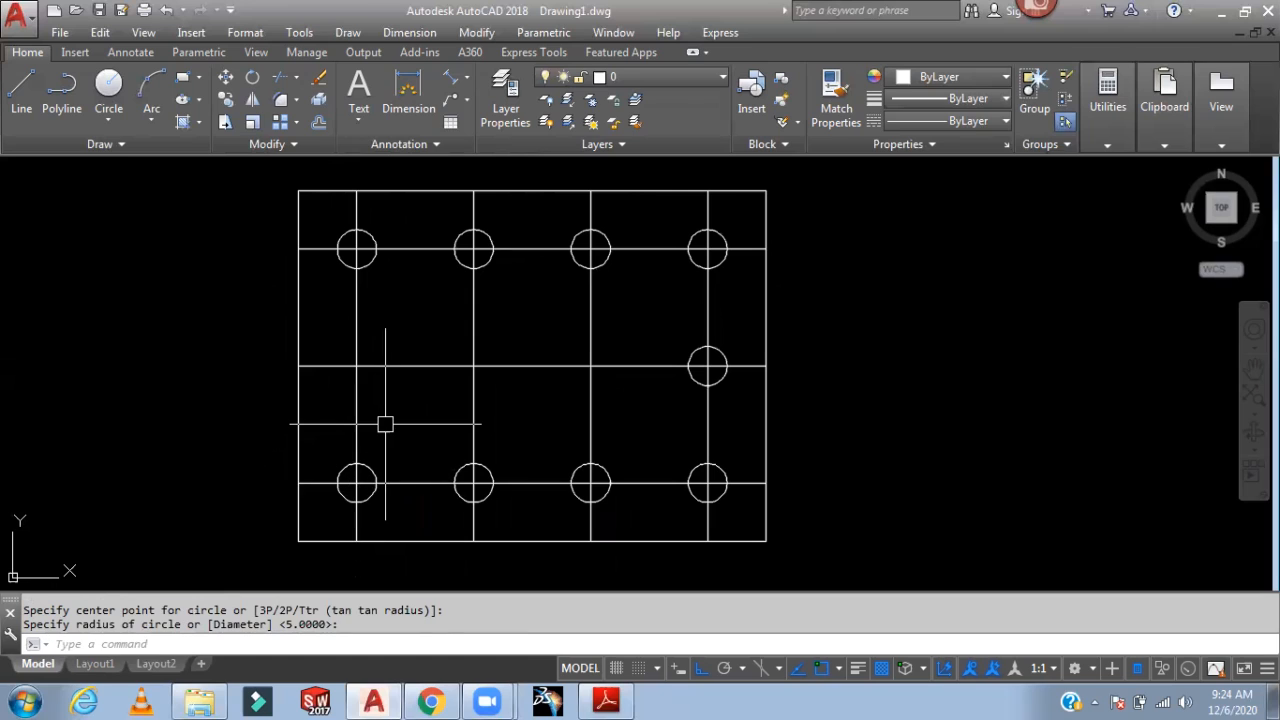
Step: Draw circles of radius 5 at the three remaining intersections along the middle horizontal line
key("Return")
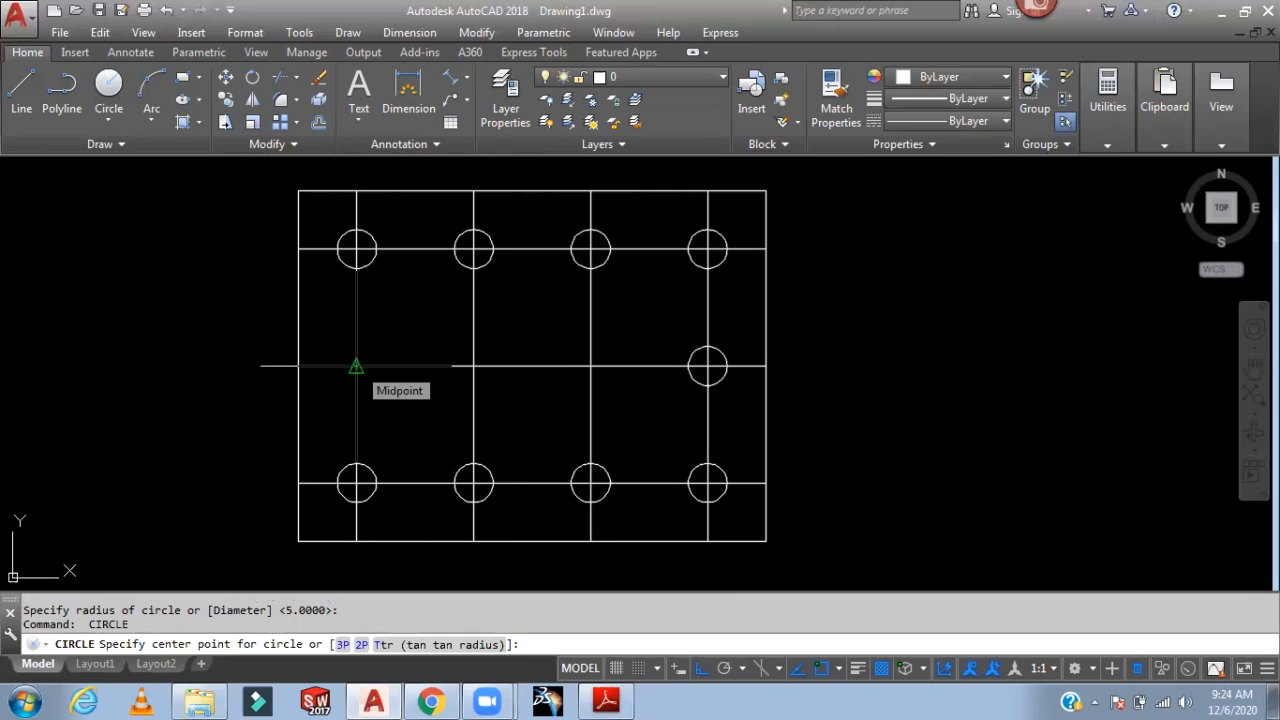
left_click(356, 366)
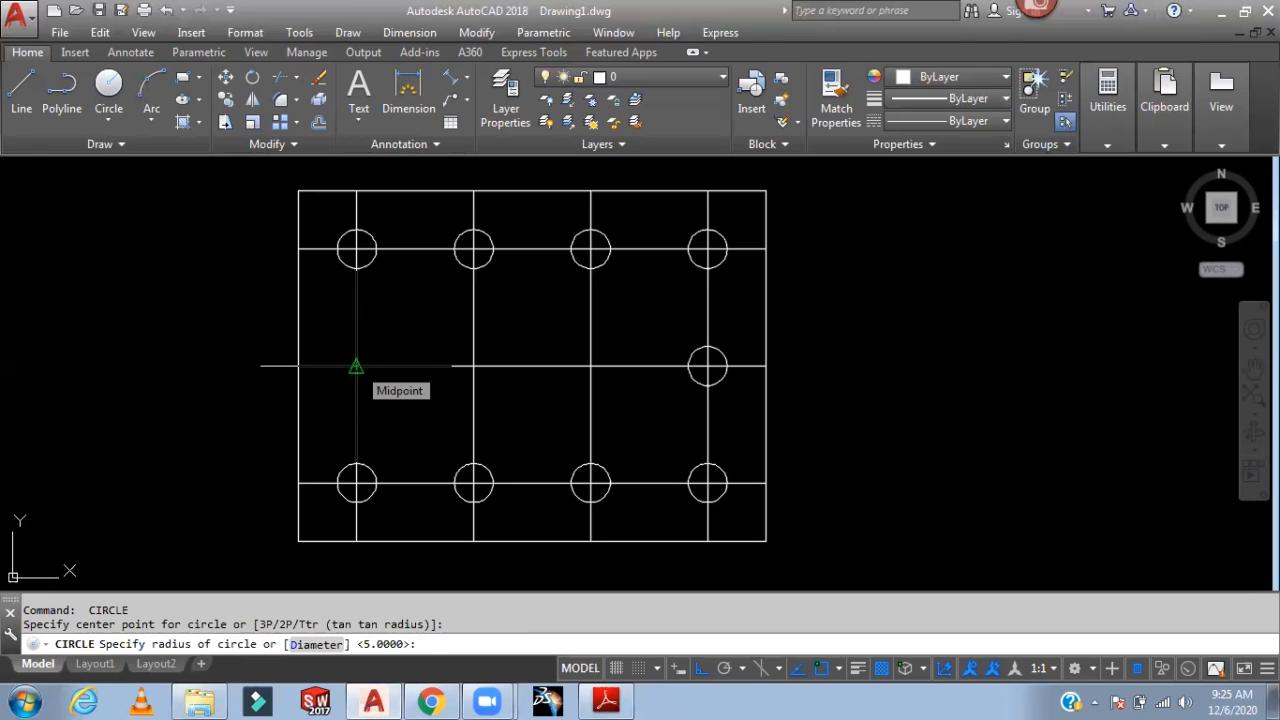
key("Return")
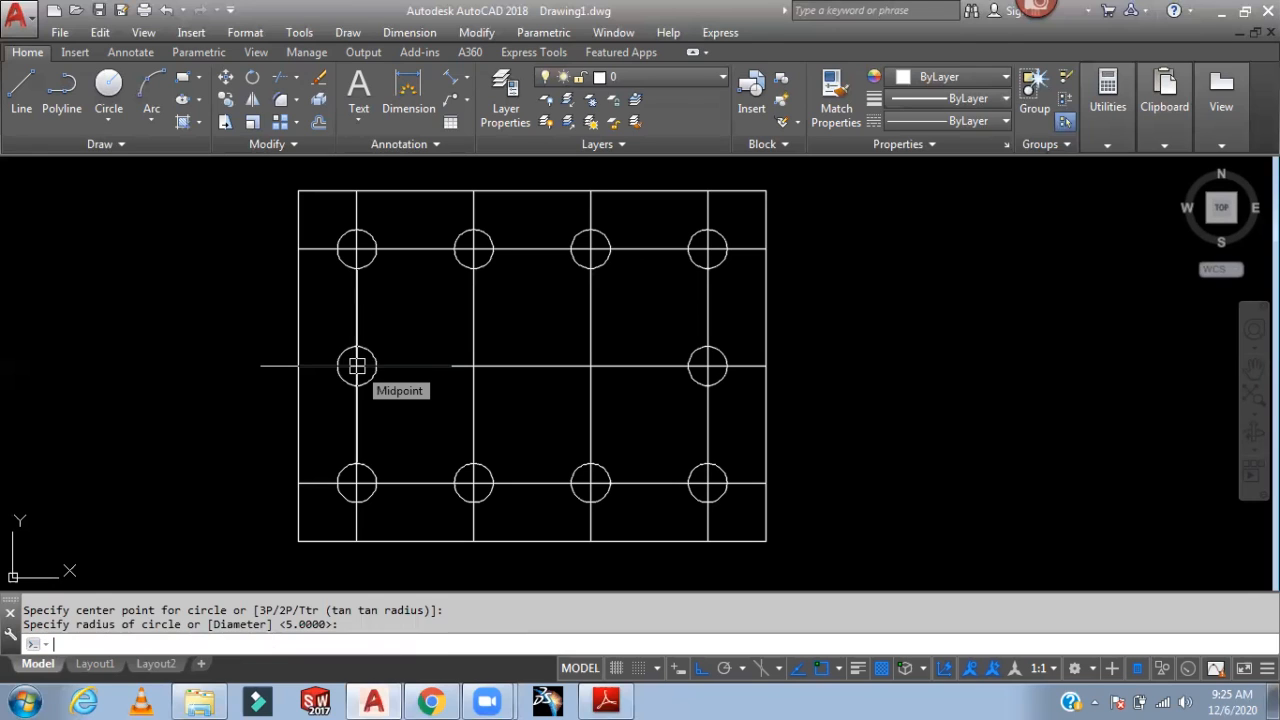
key("Return")
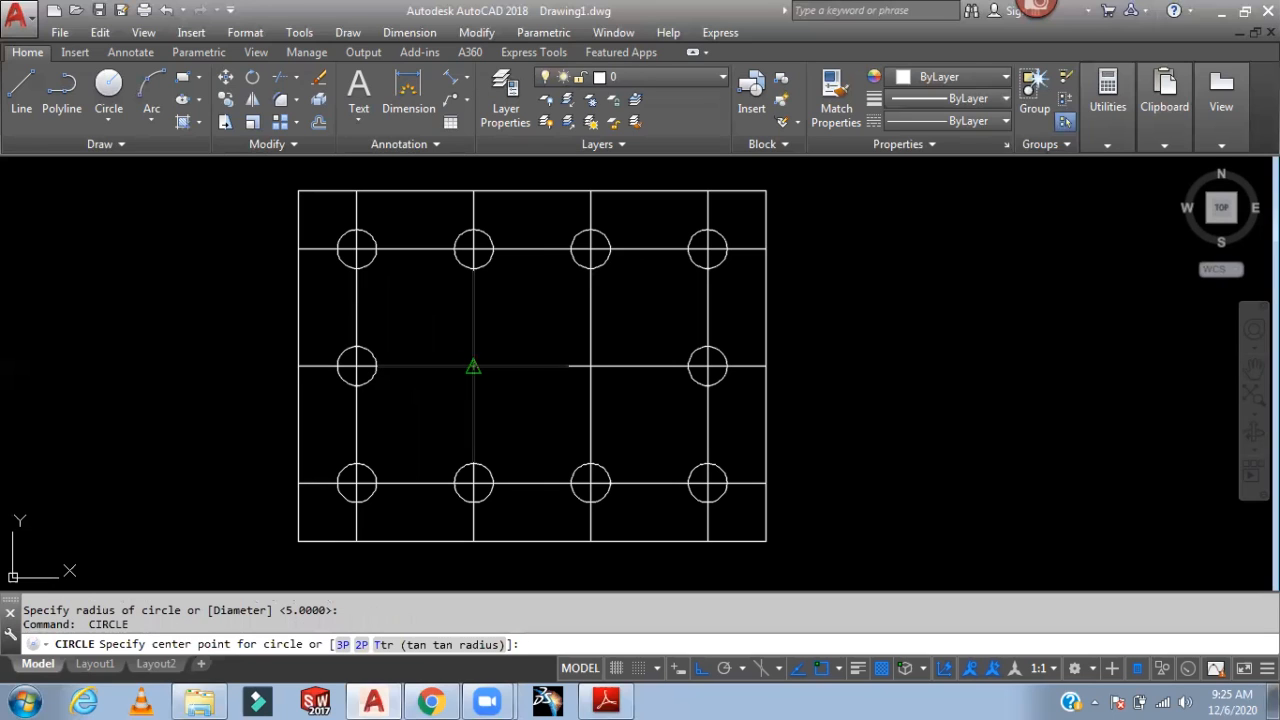
left_click(473, 367)
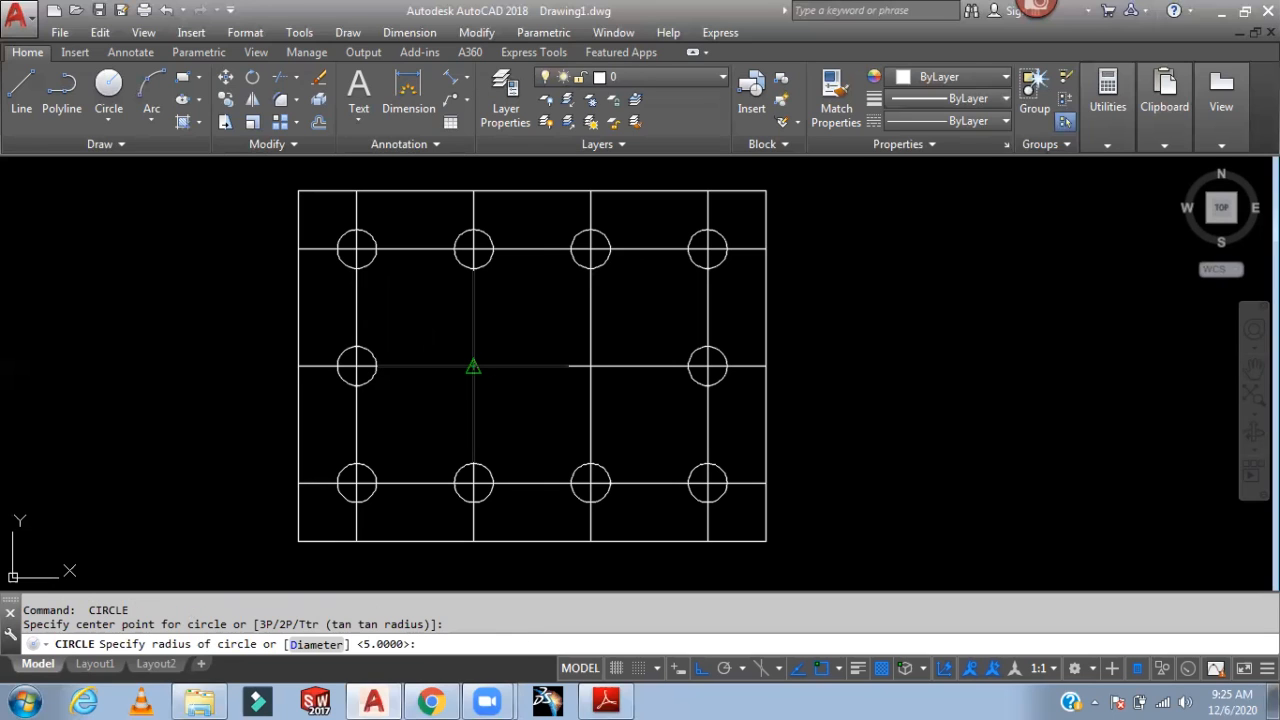
key("Return")
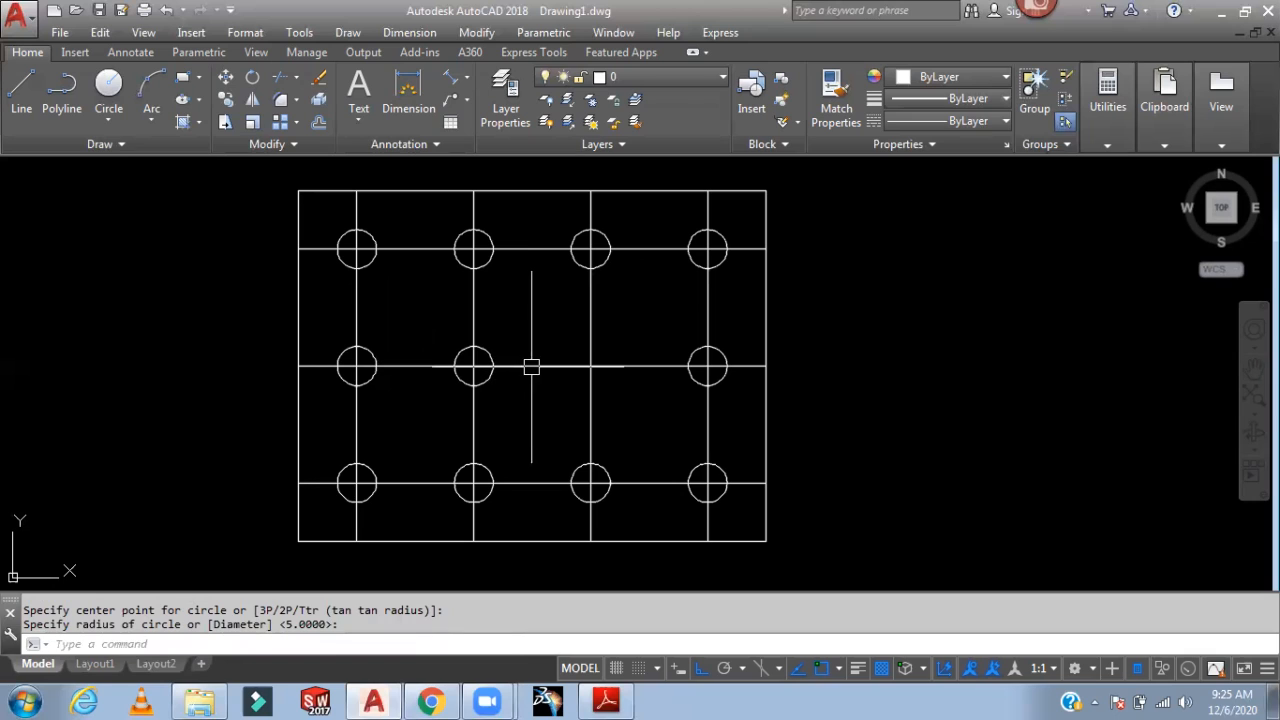
key("Return")
left_click(590, 367)
key("Return")
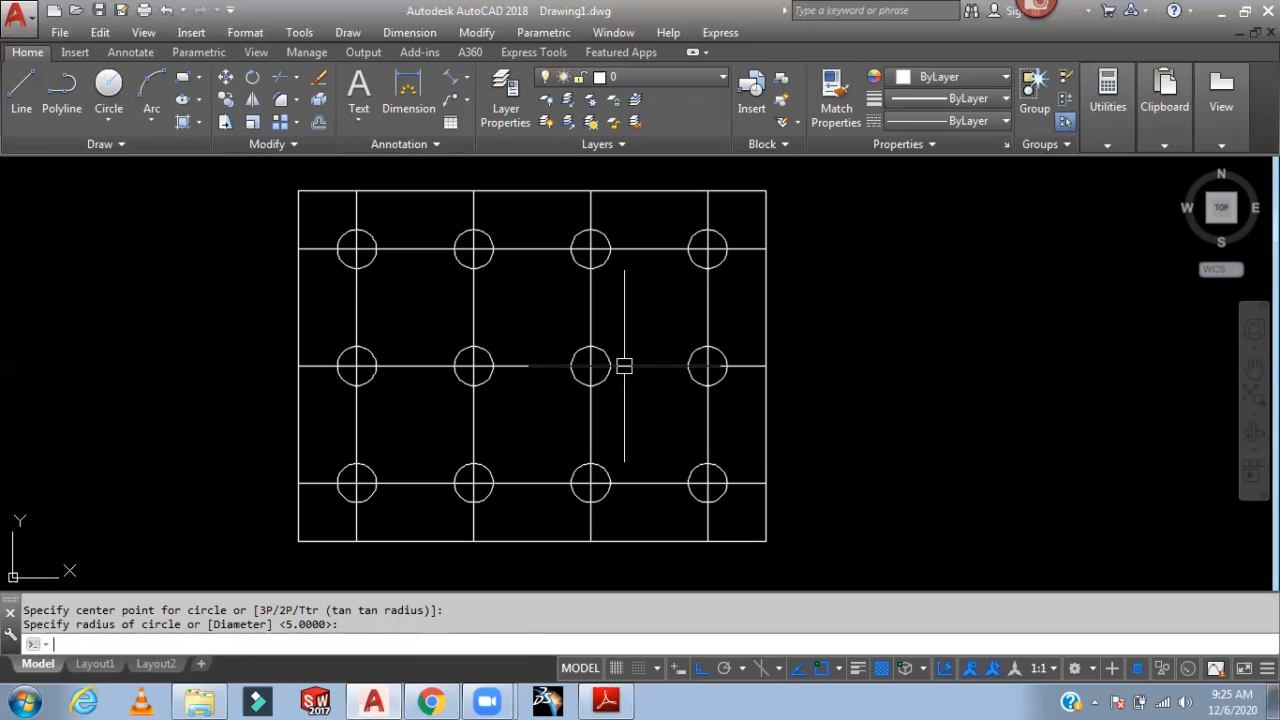
middle_click_drag(919, 346, 974, 349)
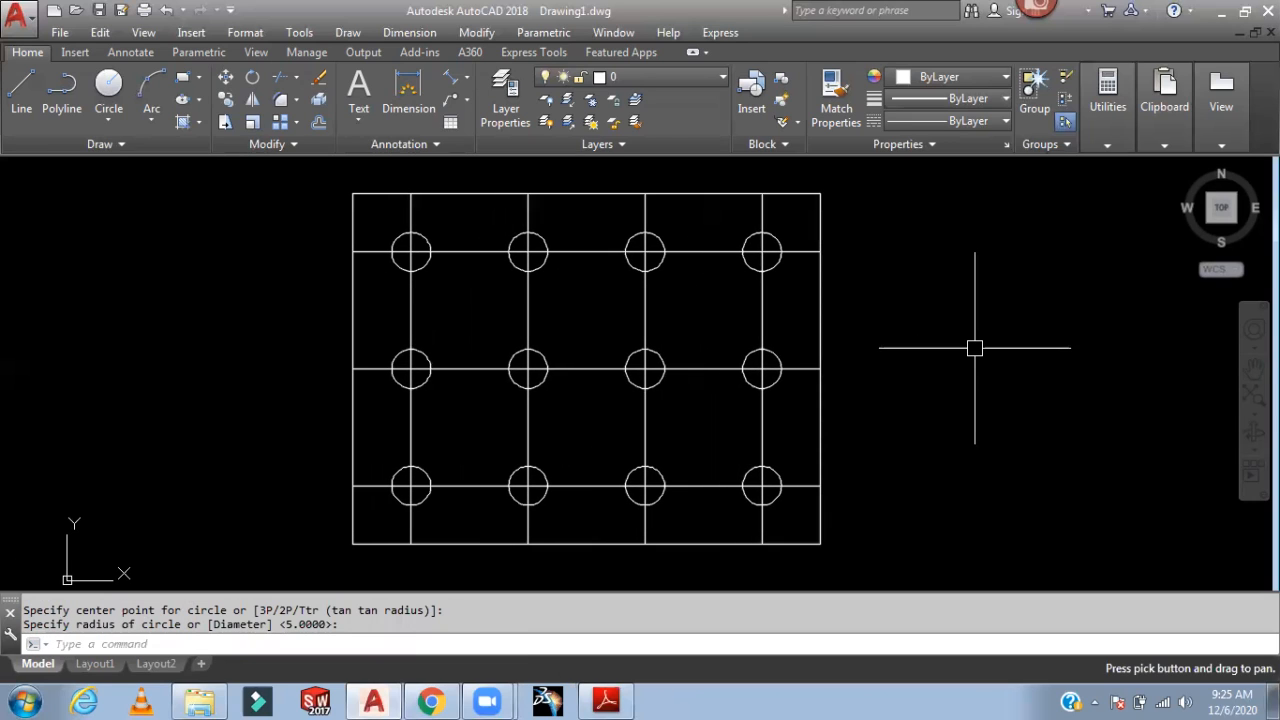